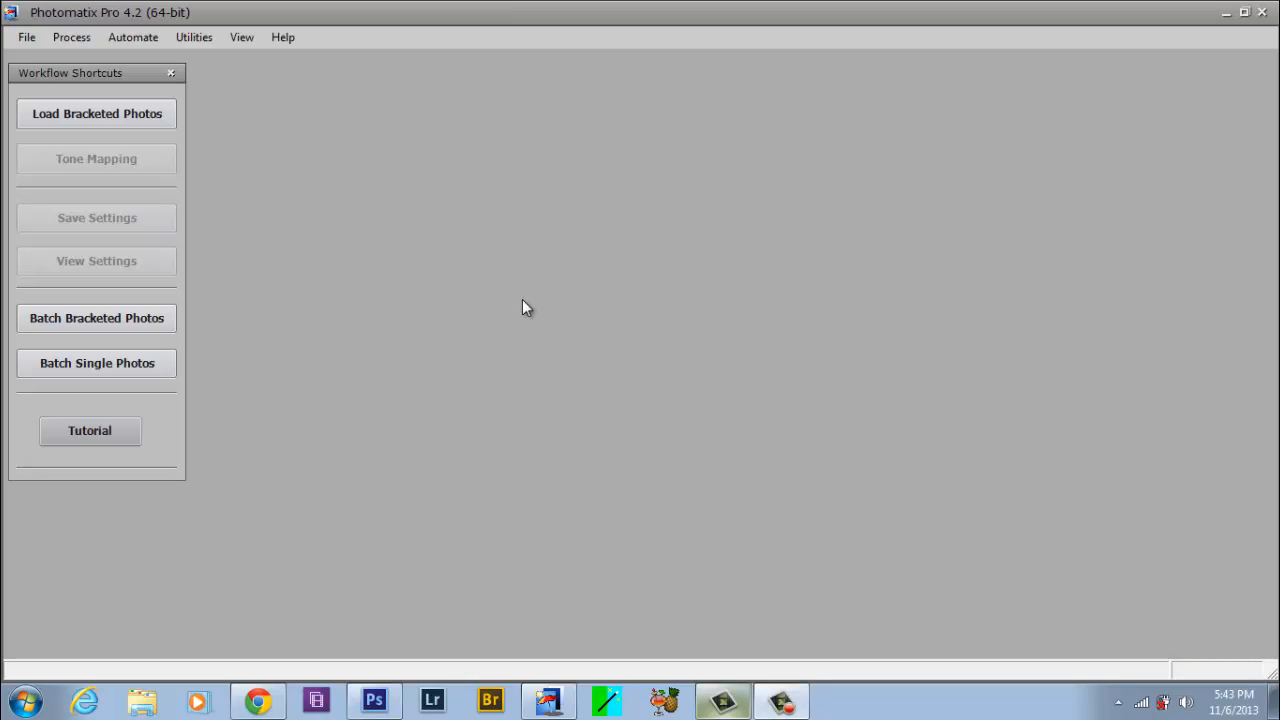
- Load the five bracketed CR2 photos _MG_1789 to _MG_1793 for merging, with the intermediary 32-bit HDR image shown
{"action": "left_click", "coordinate": [71, 112]}
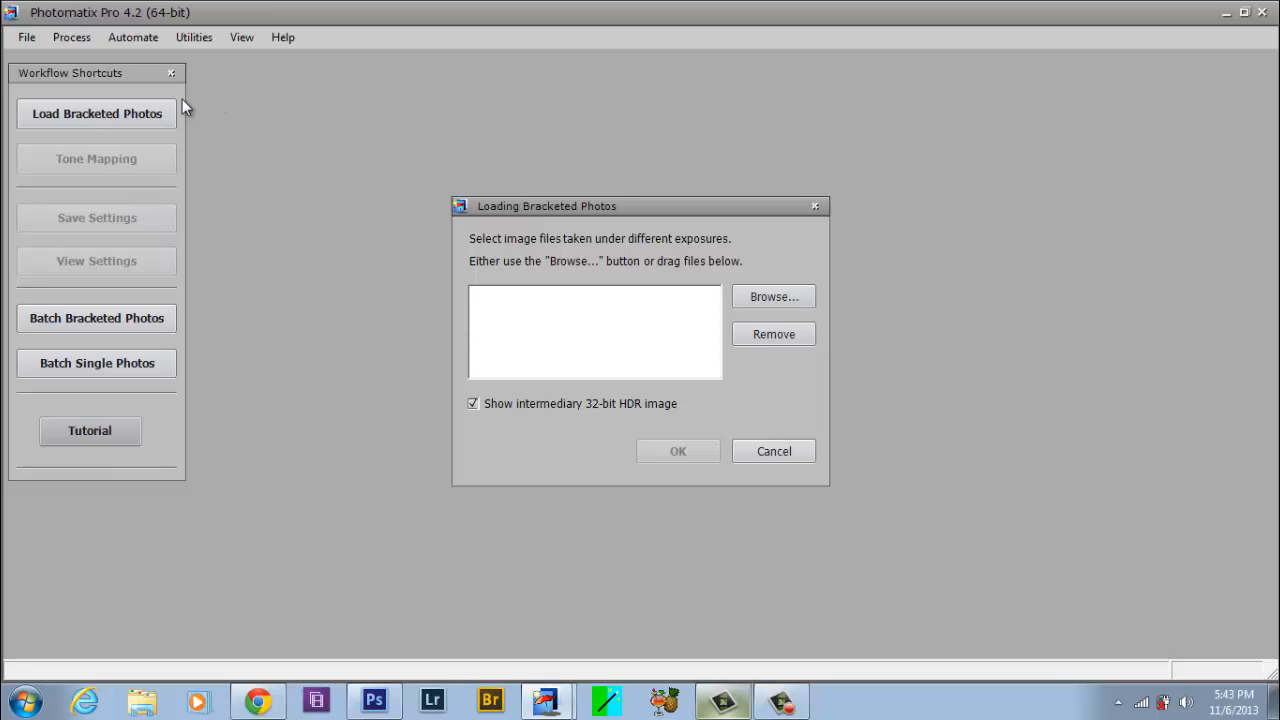
{"action": "left_click", "coordinate": [783, 296]}
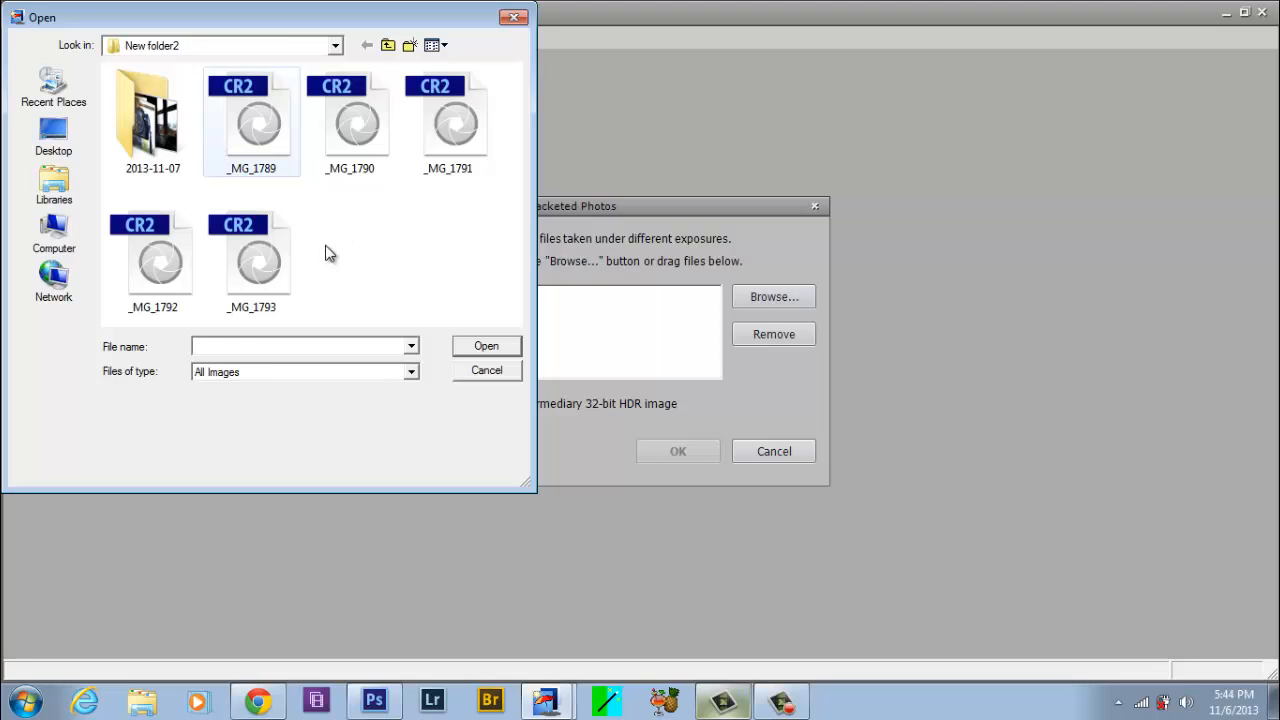
{"action": "left_click", "coordinate": [217, 150]}
{"action": "left_click", "coordinate": [263, 263], "text": "shift"}
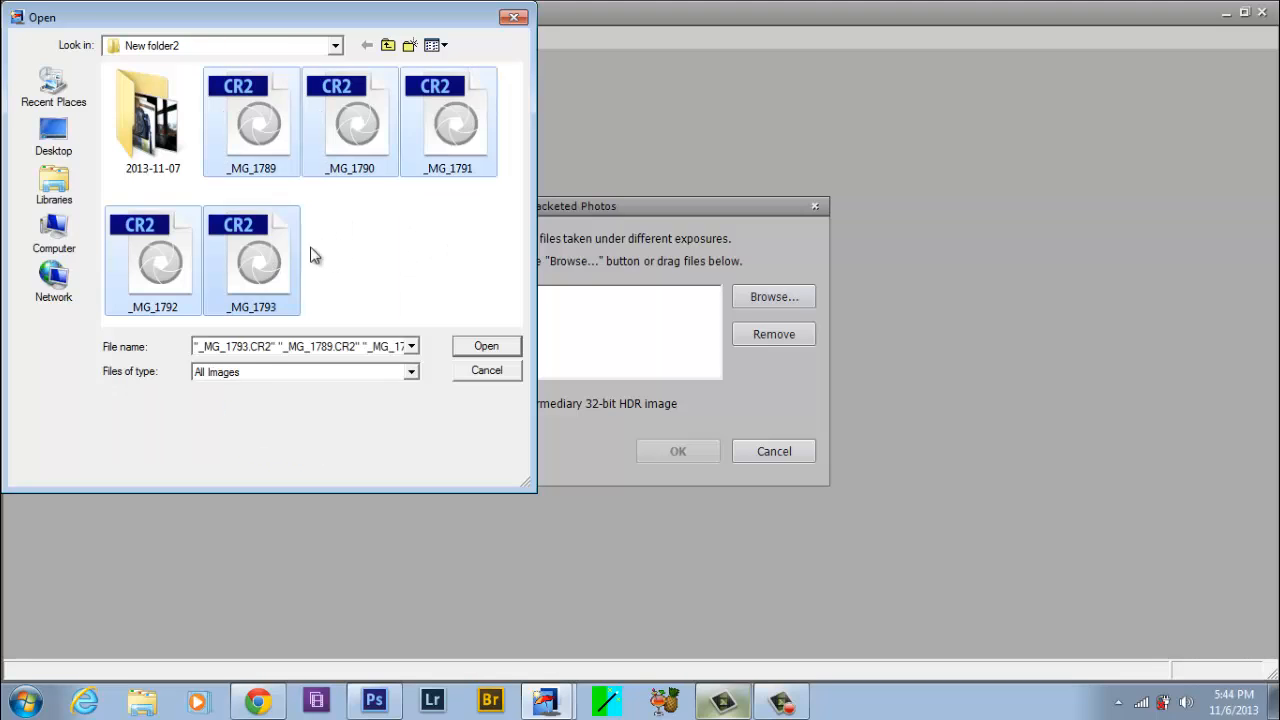
{"action": "left_click", "coordinate": [468, 345]}
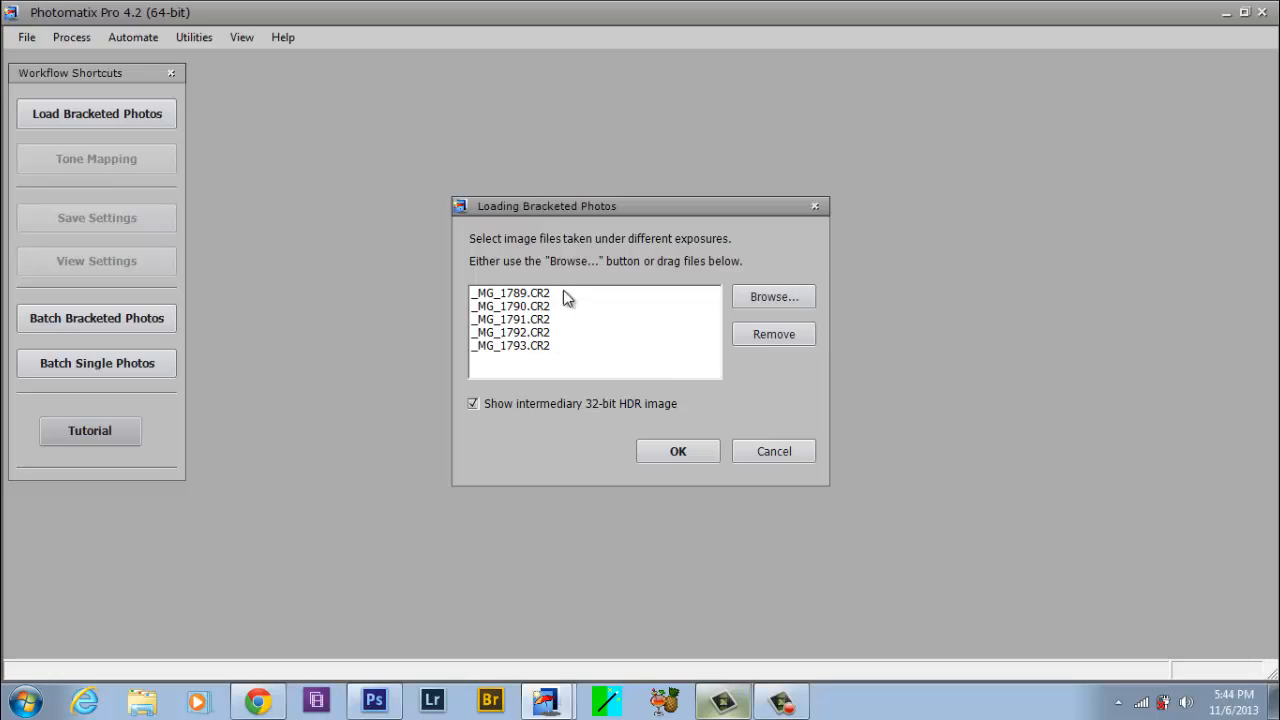
{"action": "left_click", "coordinate": [679, 451]}
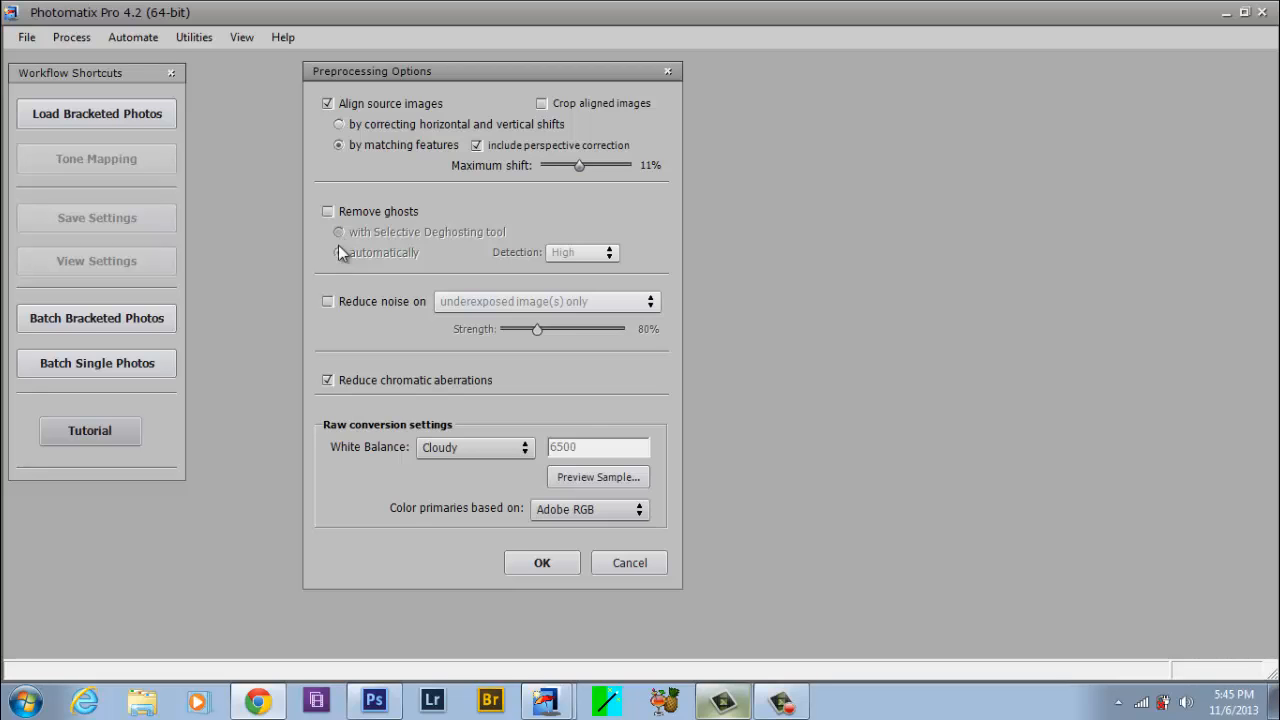
{"action": "left_click", "coordinate": [327, 211]}
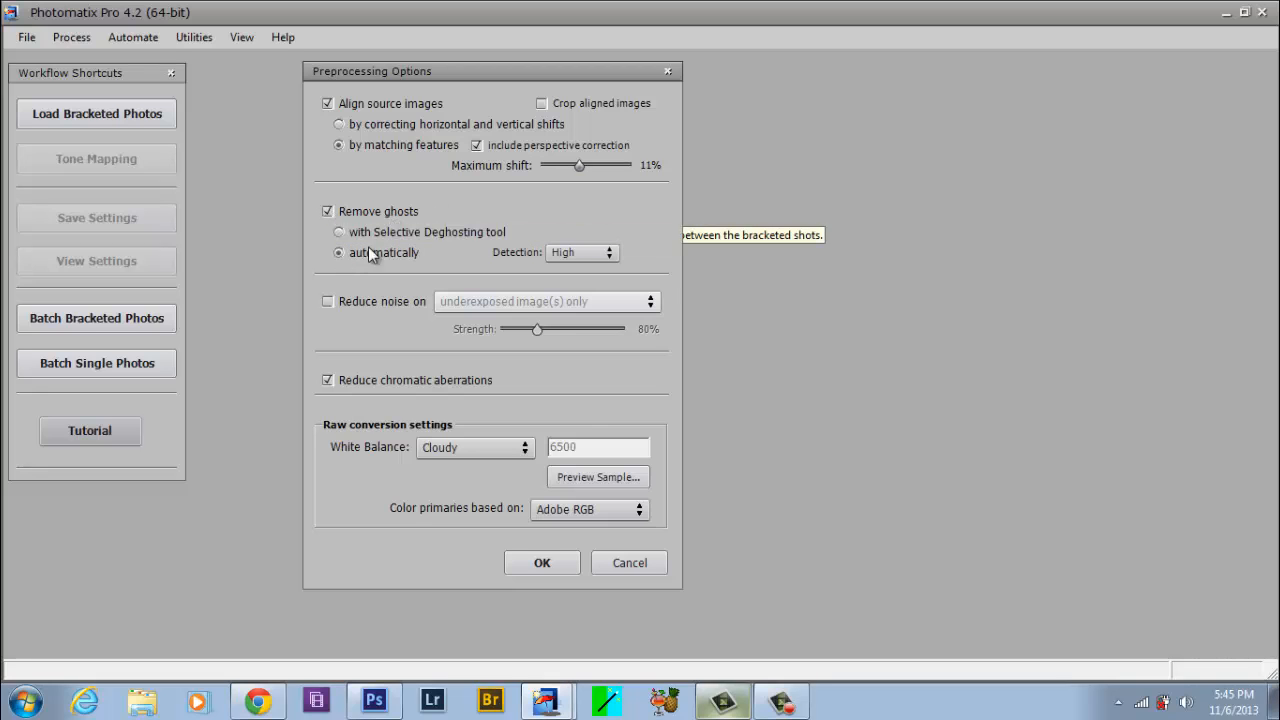
{"action": "left_click", "coordinate": [338, 253]}
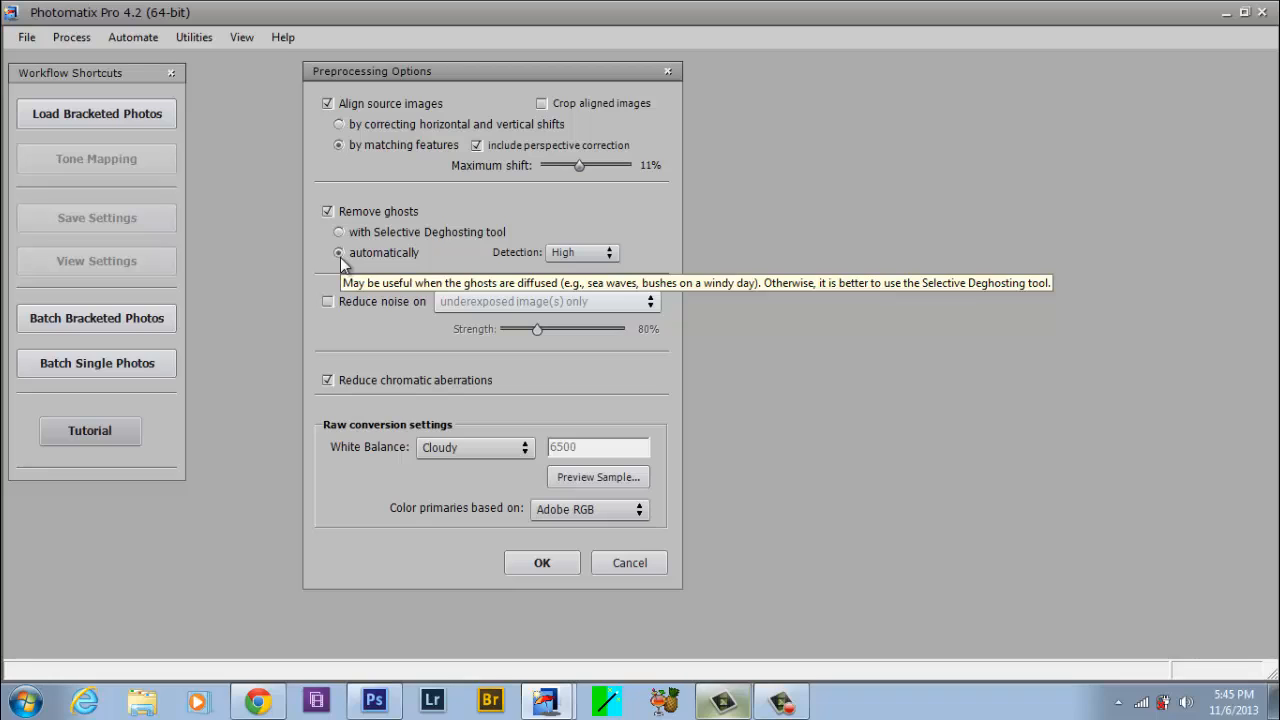
{"action": "left_click", "coordinate": [338, 232]}
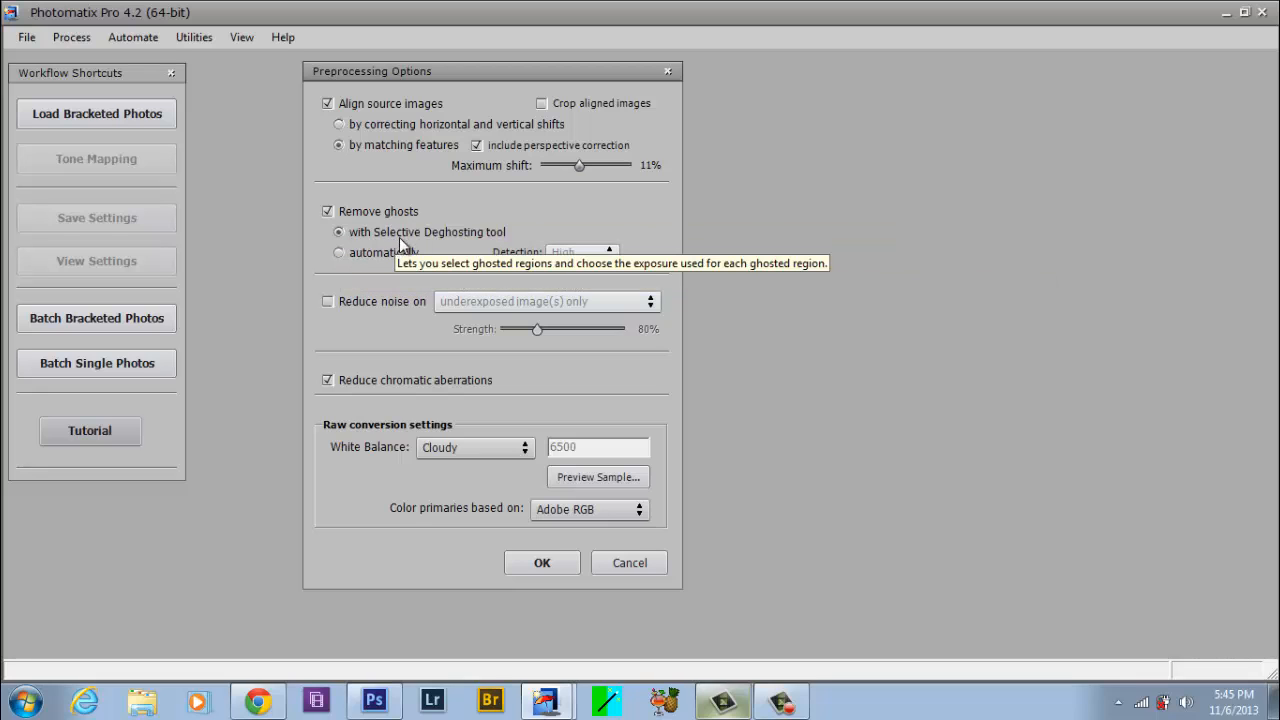
{"action": "left_click", "coordinate": [328, 211]}
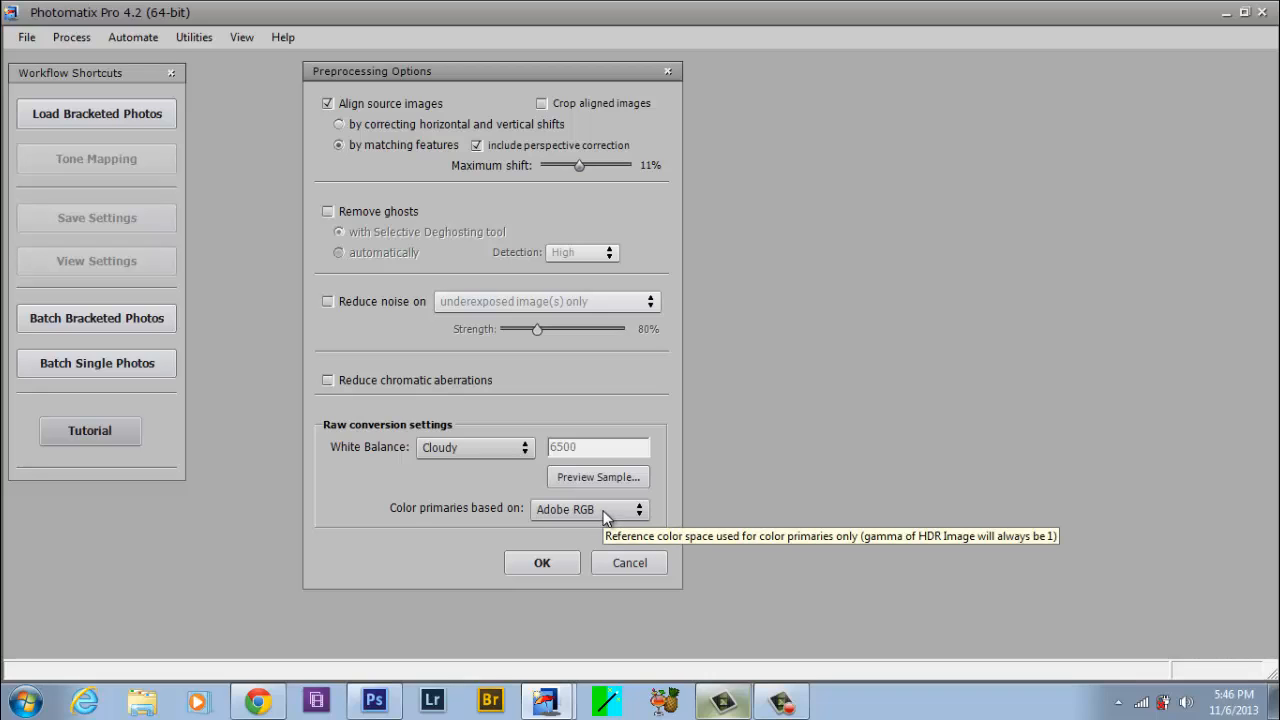
- Merge the bracketed photos with chromatic aberration reduction off, and open the resulting HDR image for tone mapping
{"action": "left_click", "coordinate": [541, 563]}
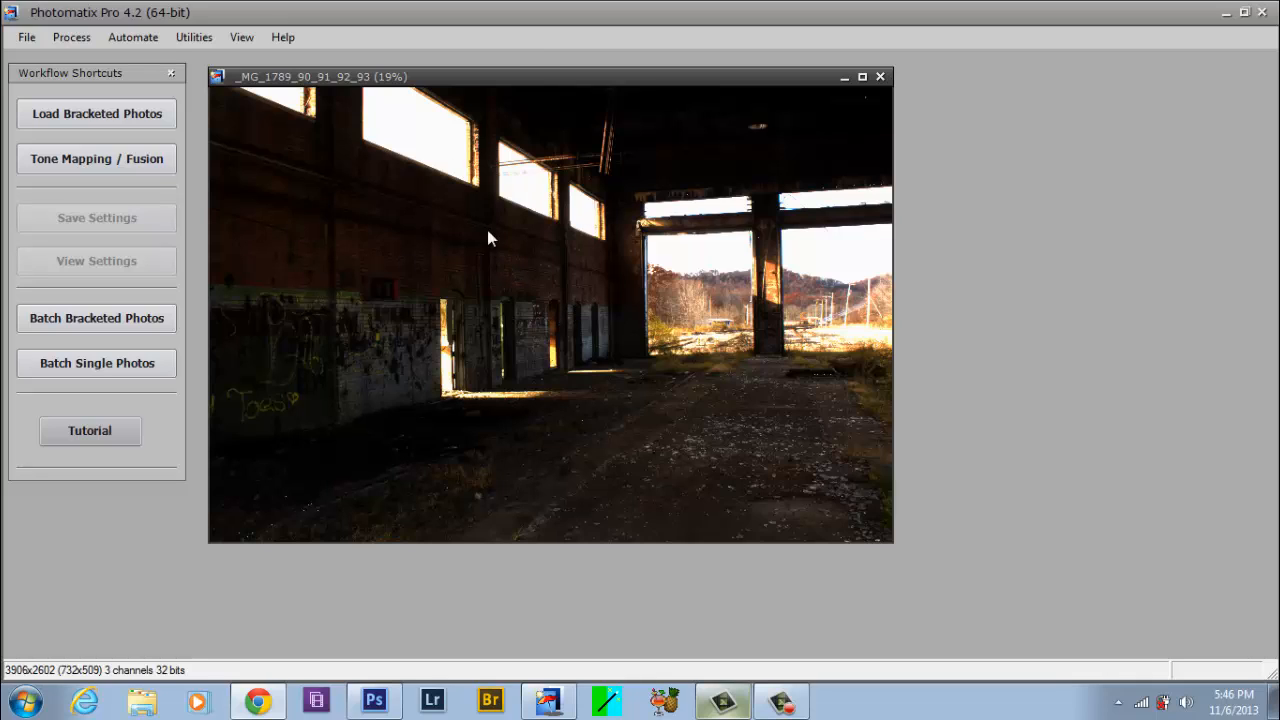
{"action": "left_click", "coordinate": [80, 161]}
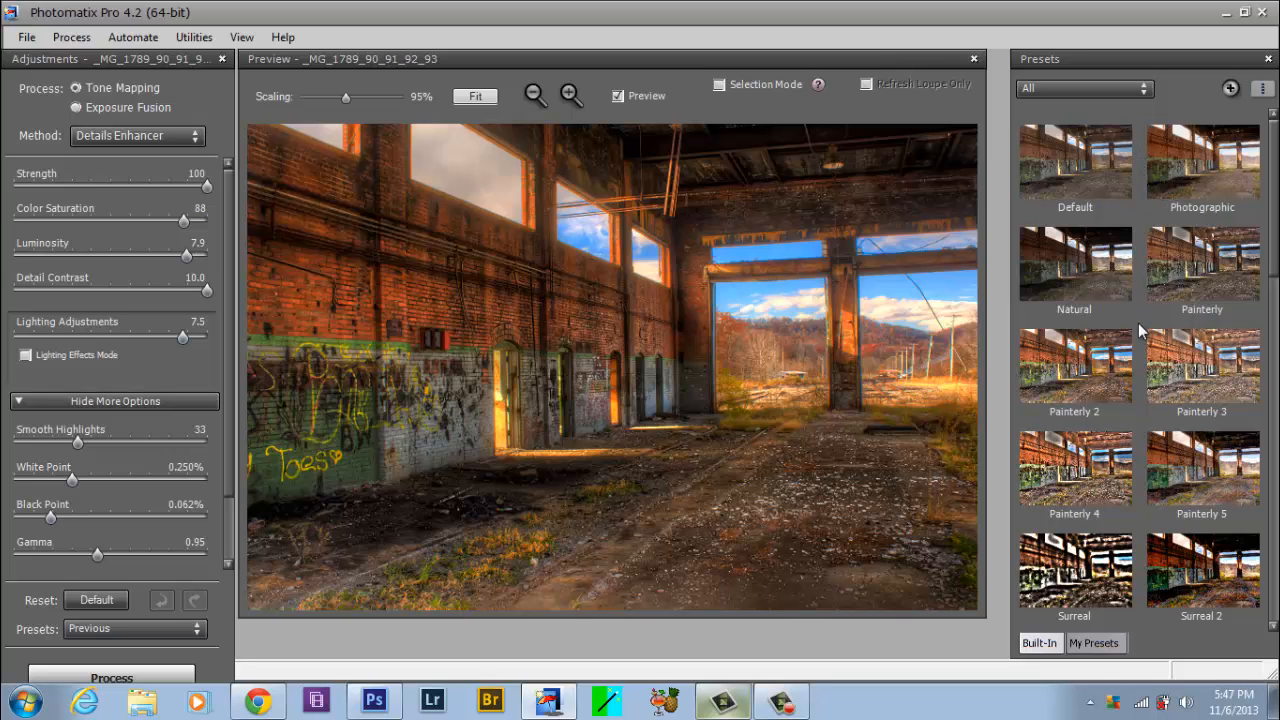
- Examine the built-in preset thumbnails and the list of available tone mapping presets
{"action": "scroll", "coordinate": [1139, 307], "scroll_direction": "down", "scroll_amount": 8}
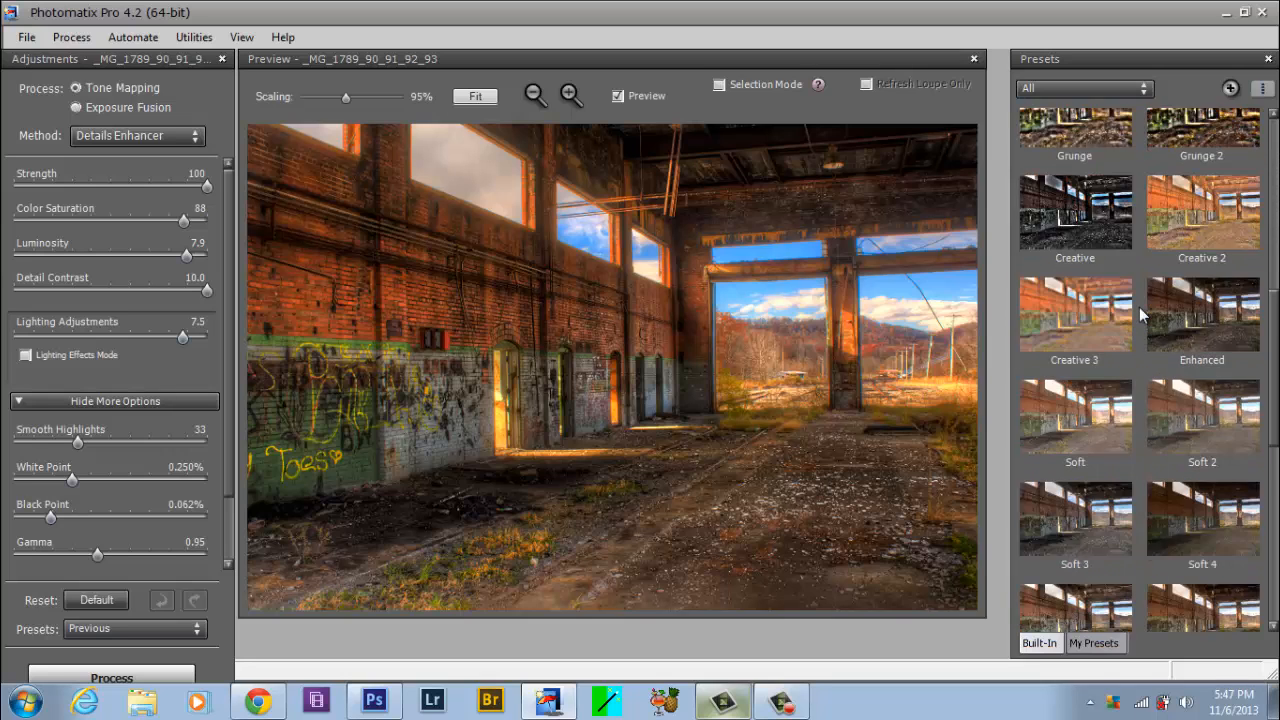
{"action": "scroll", "coordinate": [1139, 307], "scroll_direction": "down", "scroll_amount": 4}
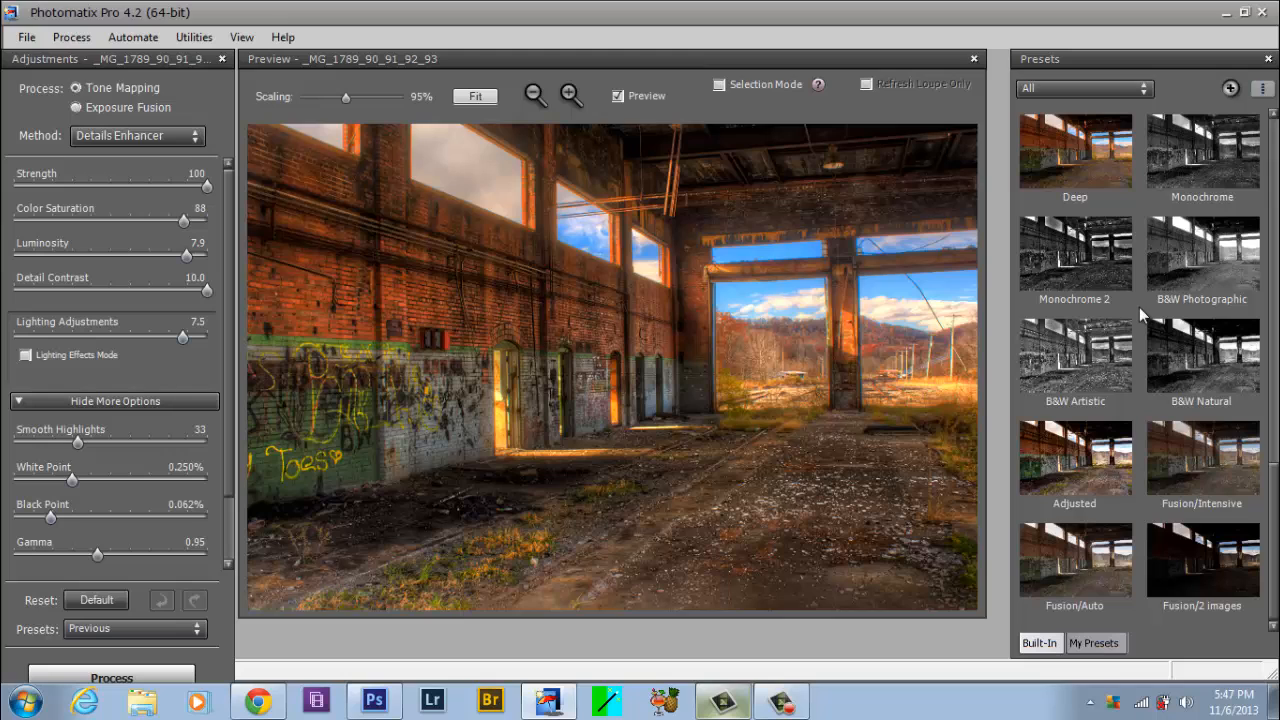
{"action": "scroll", "coordinate": [1142, 306], "scroll_direction": "up", "scroll_amount": 2}
{"action": "scroll", "coordinate": [1142, 306], "scroll_direction": "down", "scroll_amount": 2}
{"action": "scroll", "coordinate": [1142, 345], "scroll_direction": "up", "scroll_amount": 5}
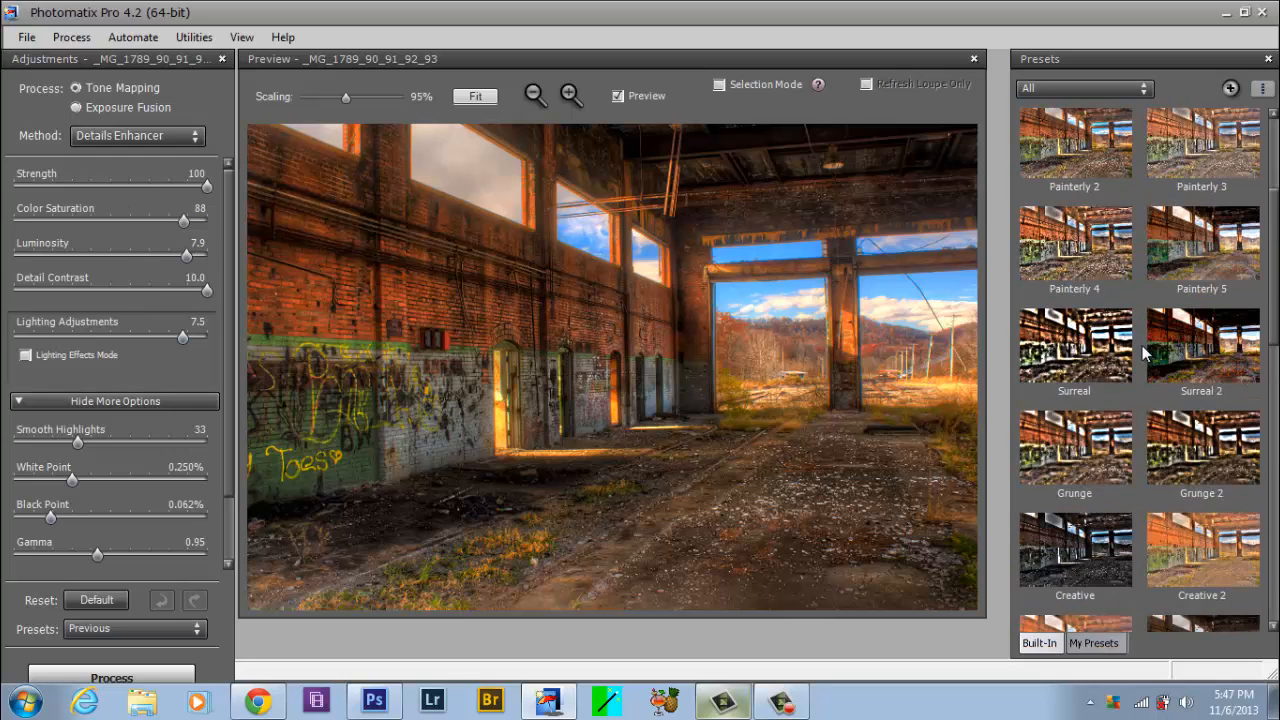
{"action": "scroll", "coordinate": [1142, 344], "scroll_direction": "up", "scroll_amount": 2}
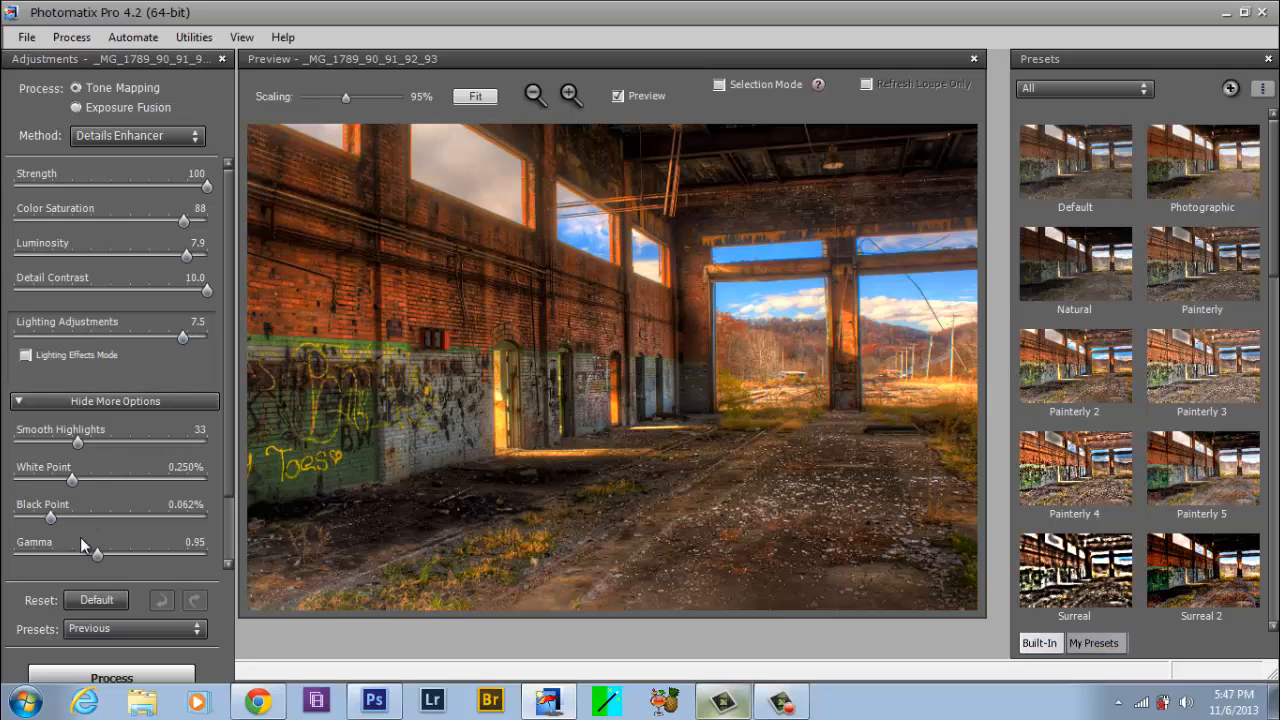
{"action": "left_click", "coordinate": [194, 628]}
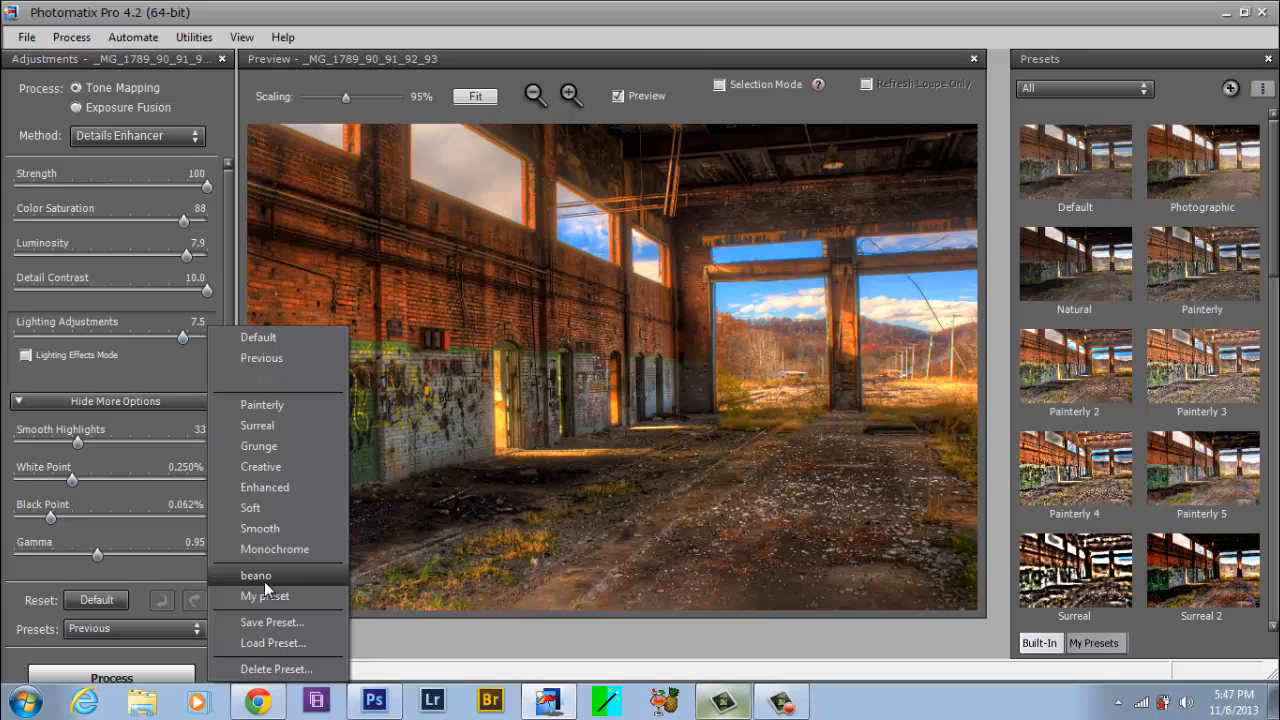
{"action": "left_click", "coordinate": [464, 52]}
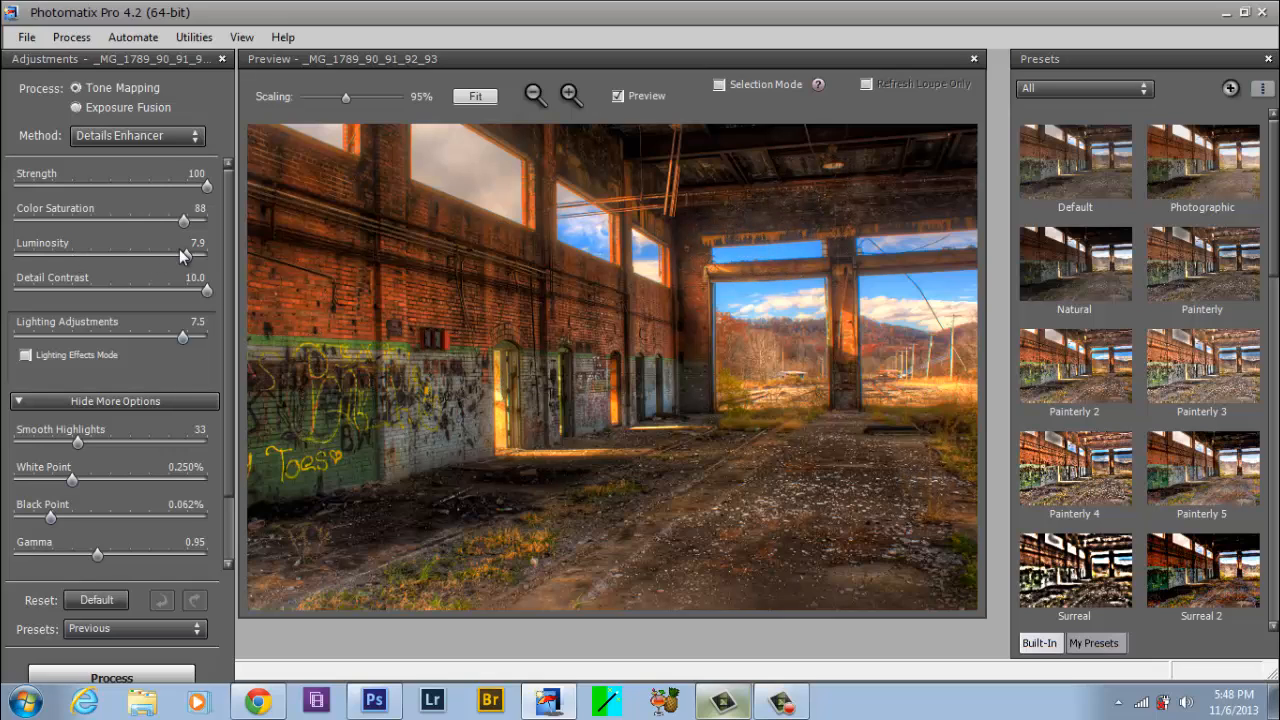
- Try low and high luminosity on the tone-mapped preview, and set Luminosity to 7.6
{"action": "left_click_drag", "start_coordinate": [186, 258], "coordinate": [79, 254]}
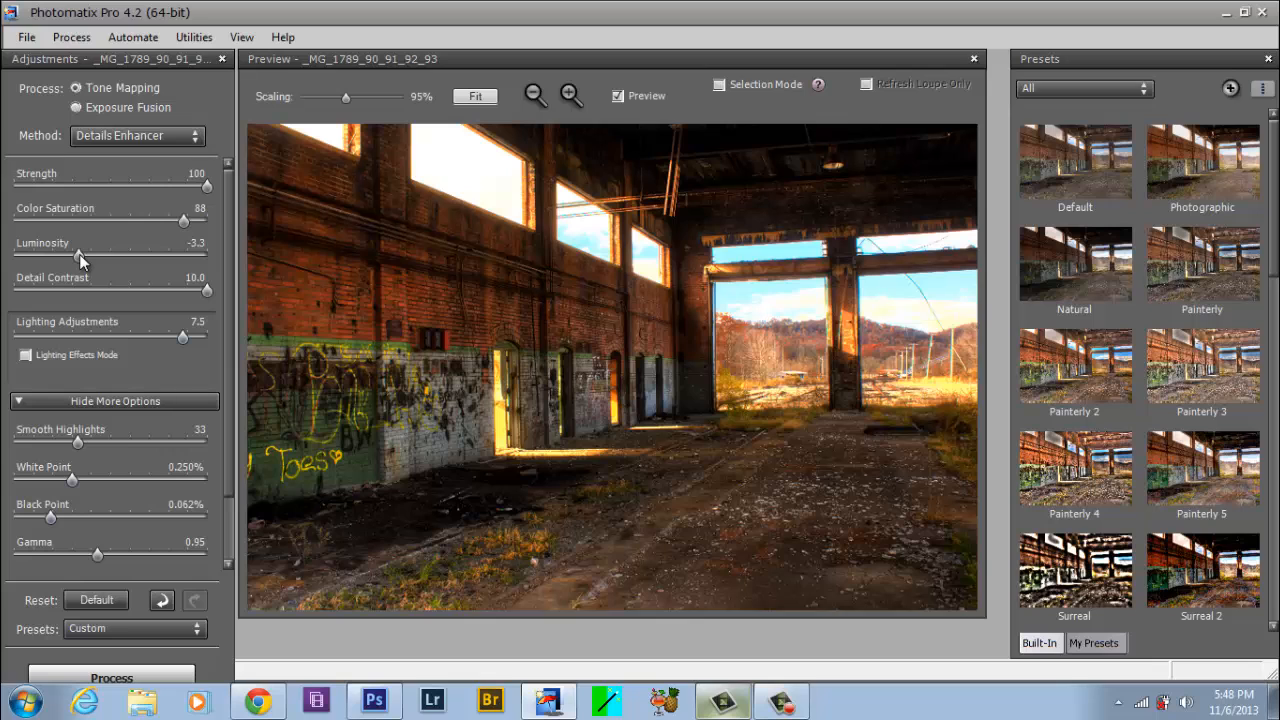
{"action": "left_click_drag", "start_coordinate": [79, 254], "coordinate": [197, 249]}
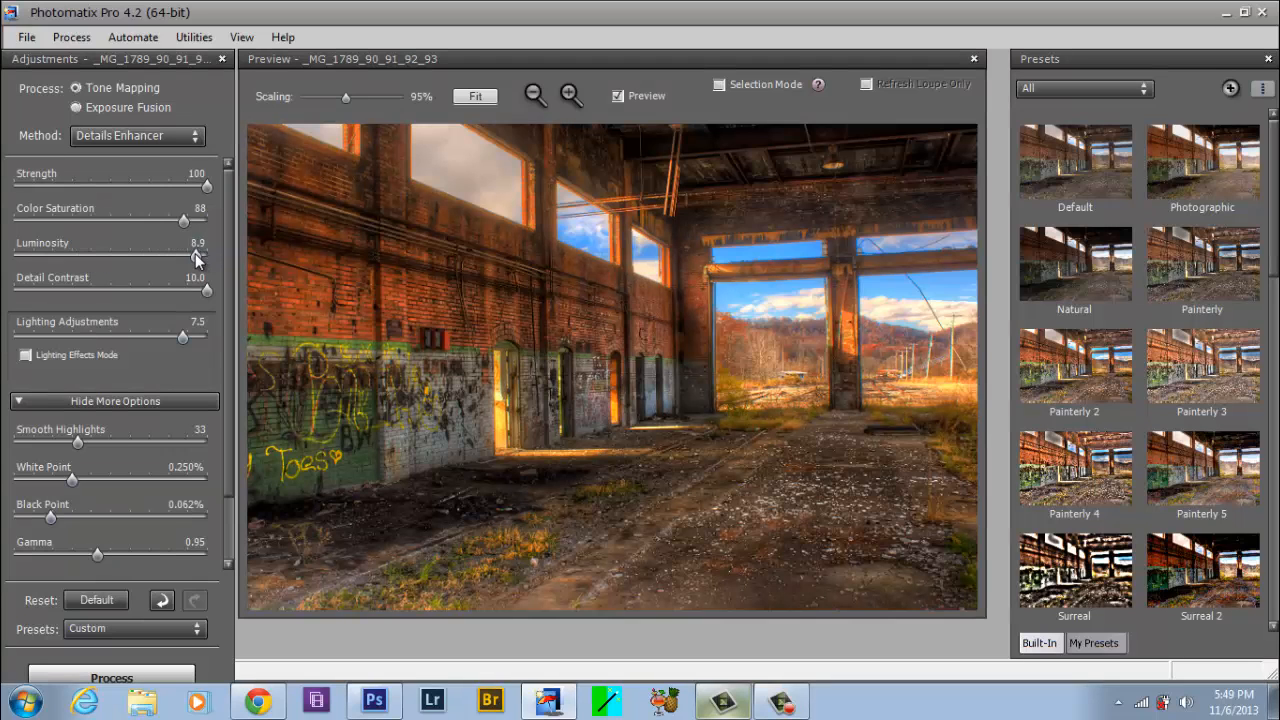
{"action": "left_click_drag", "start_coordinate": [197, 258], "coordinate": [189, 258]}
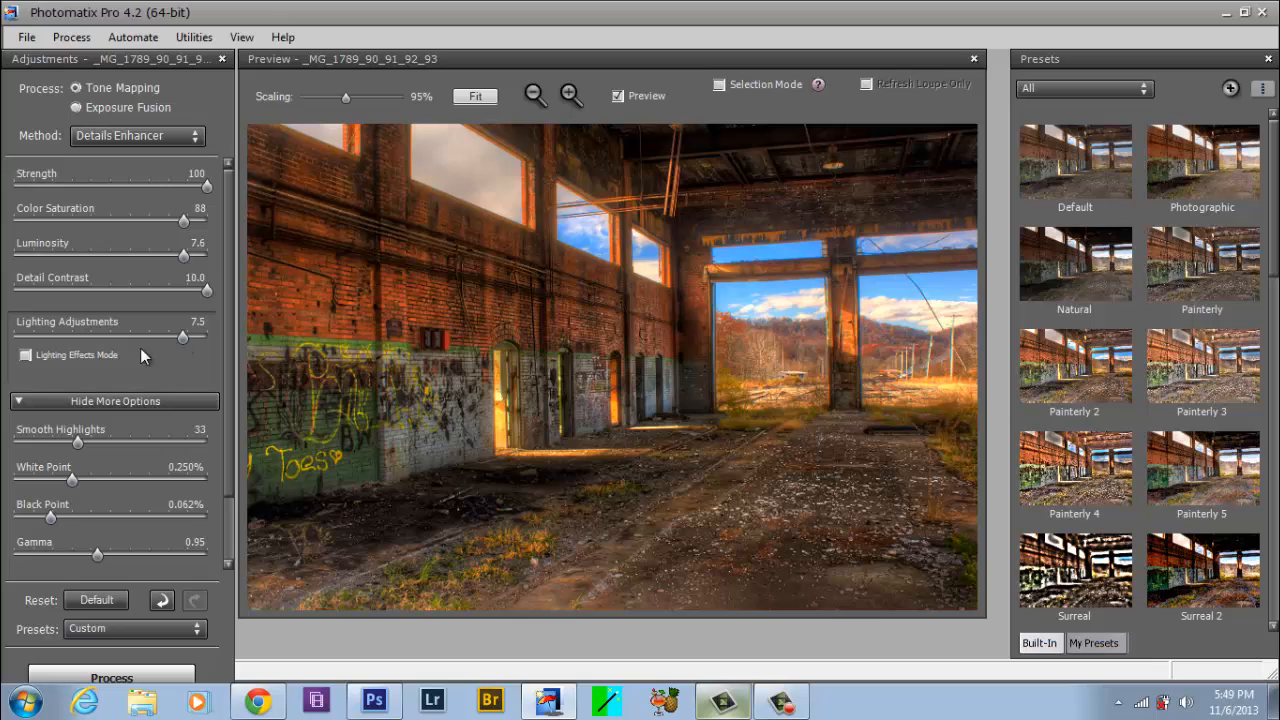
- Enable Lighting Effects mode, compare the Medium, Surreal and Surreal + looks, and keep Medium
{"action": "left_click", "coordinate": [29, 356]}
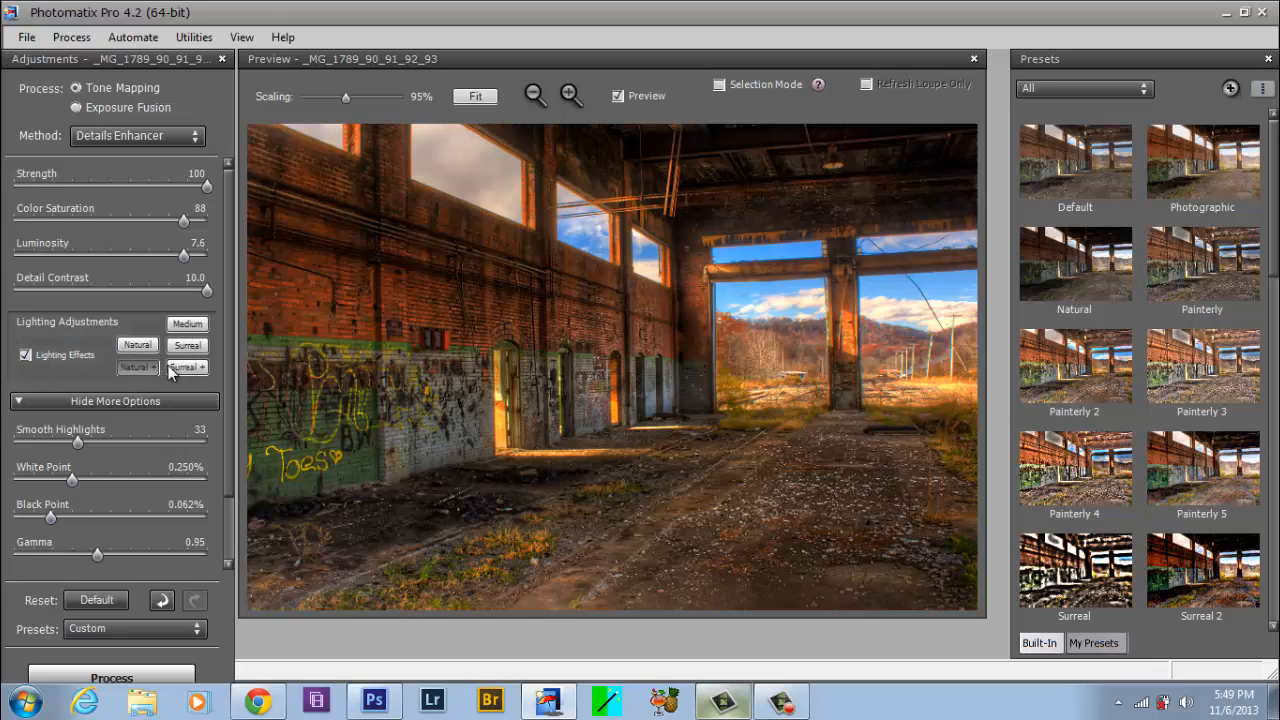
{"action": "left_click", "coordinate": [187, 326]}
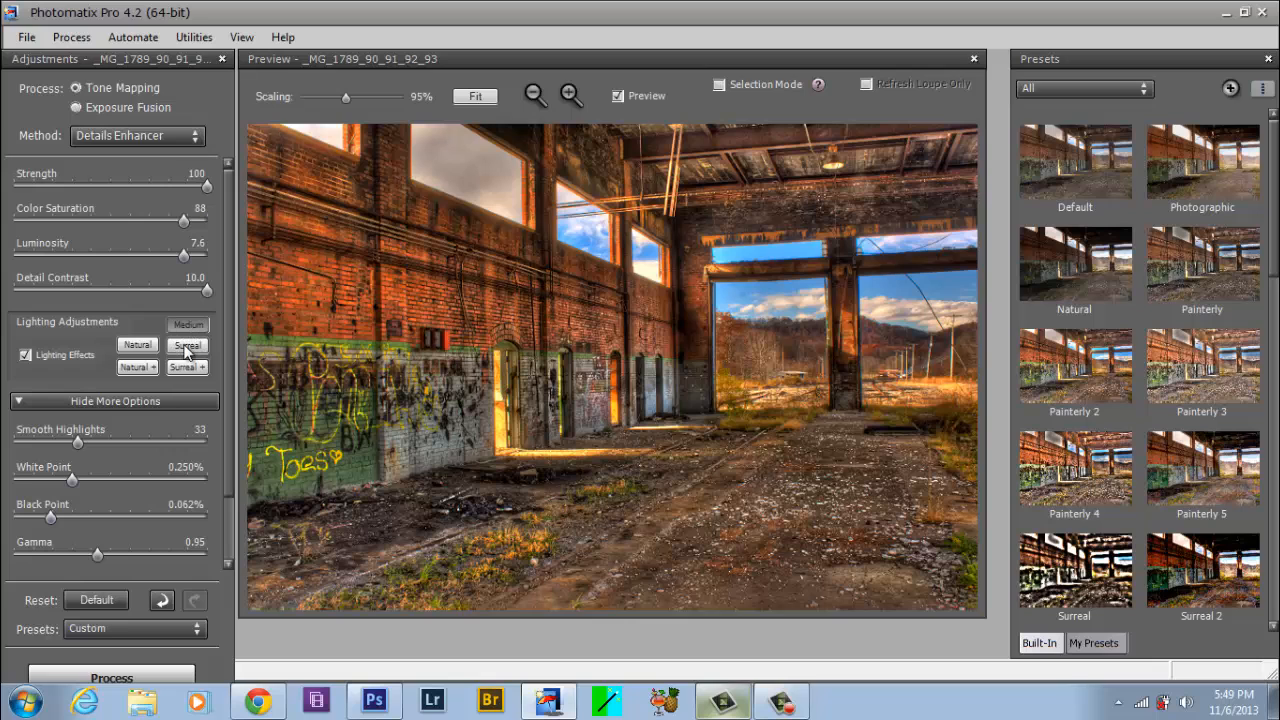
{"action": "left_click", "coordinate": [187, 345]}
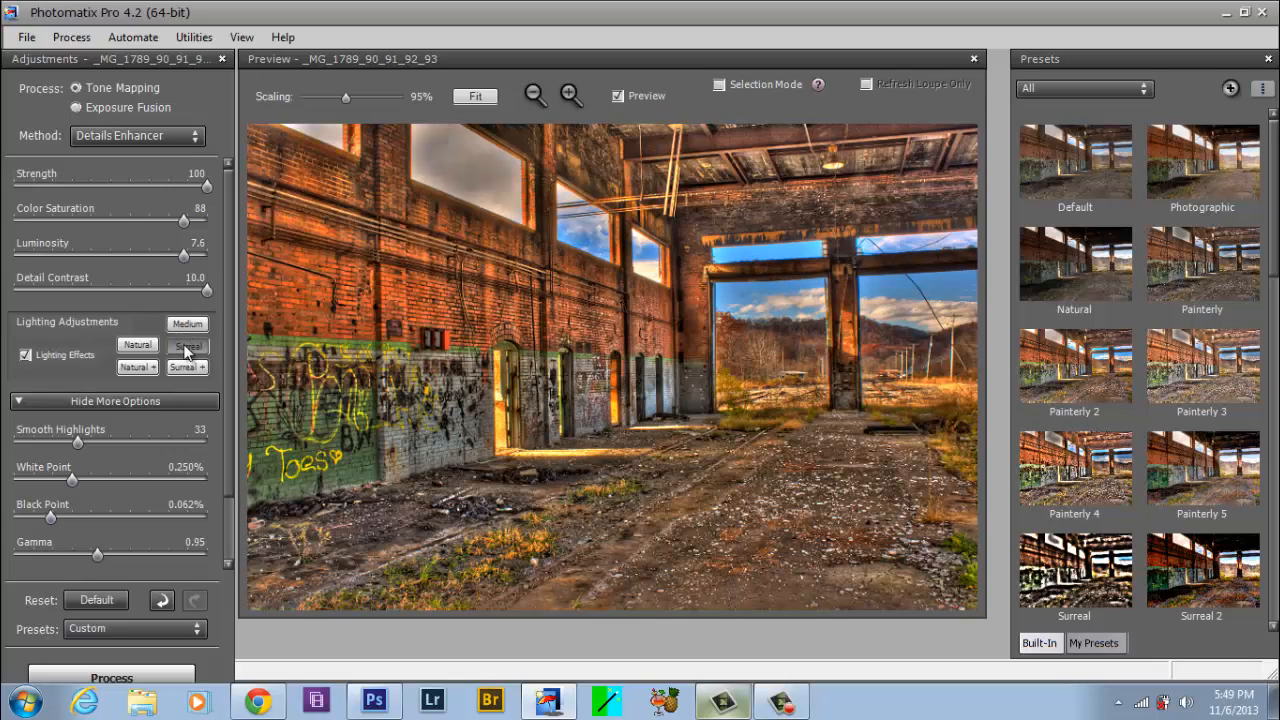
{"action": "left_click", "coordinate": [183, 367]}
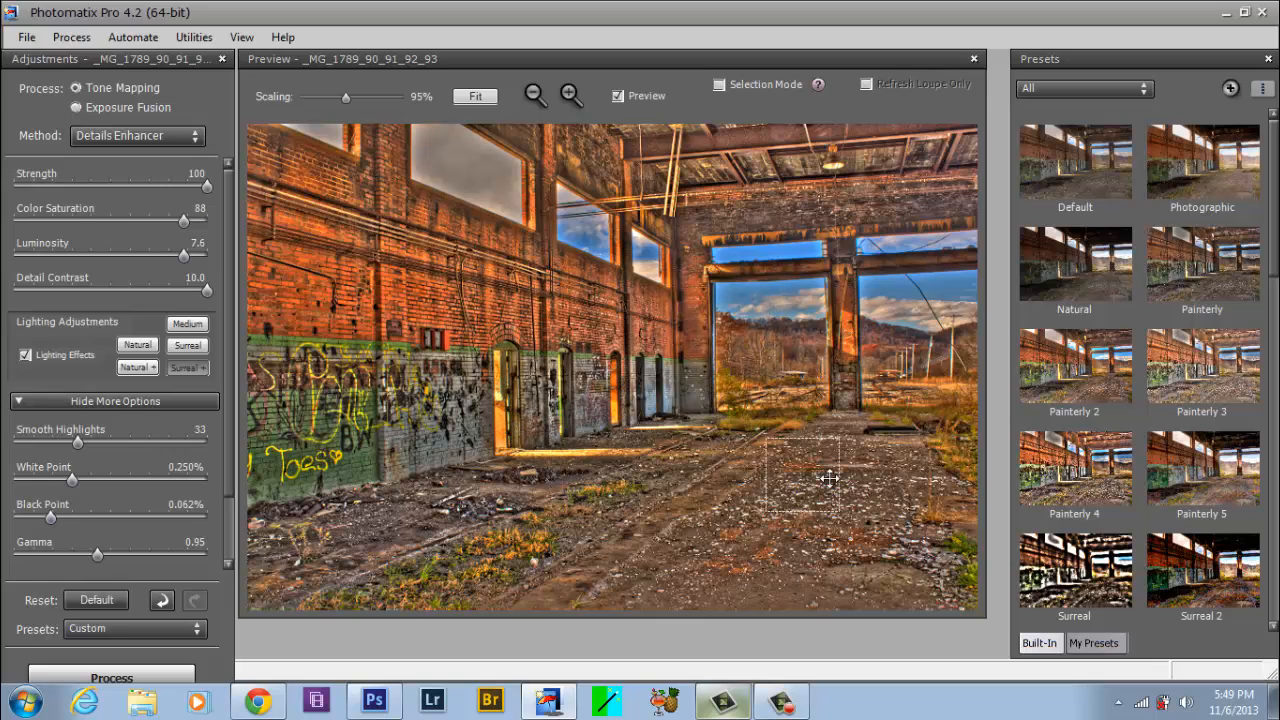
{"action": "left_click", "coordinate": [186, 325]}
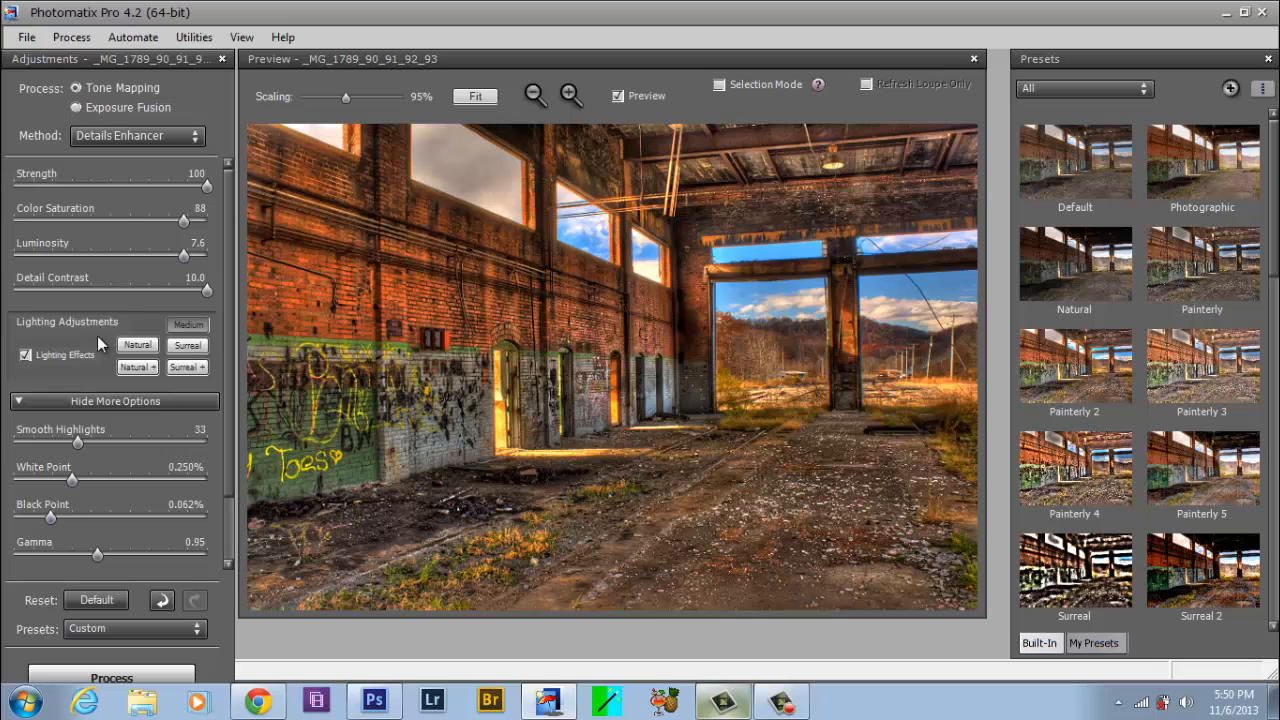
{"action": "left_click", "coordinate": [26, 356]}
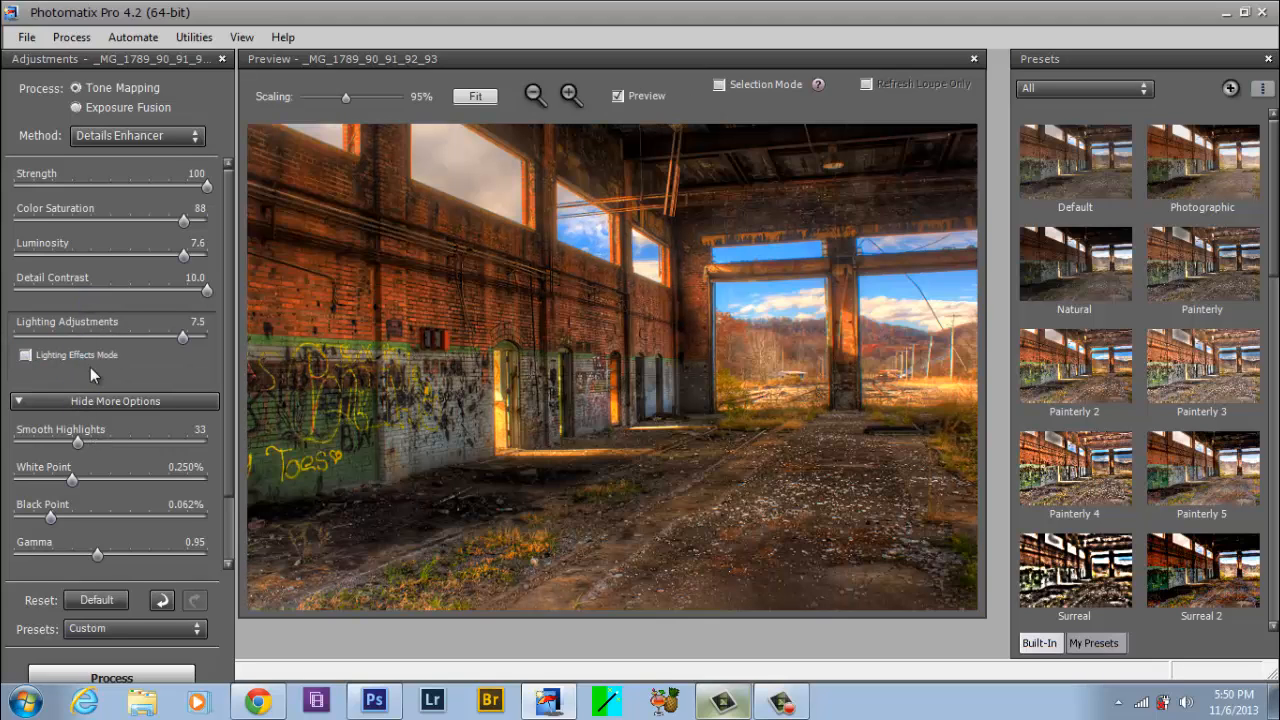
{"action": "left_click", "coordinate": [26, 356]}
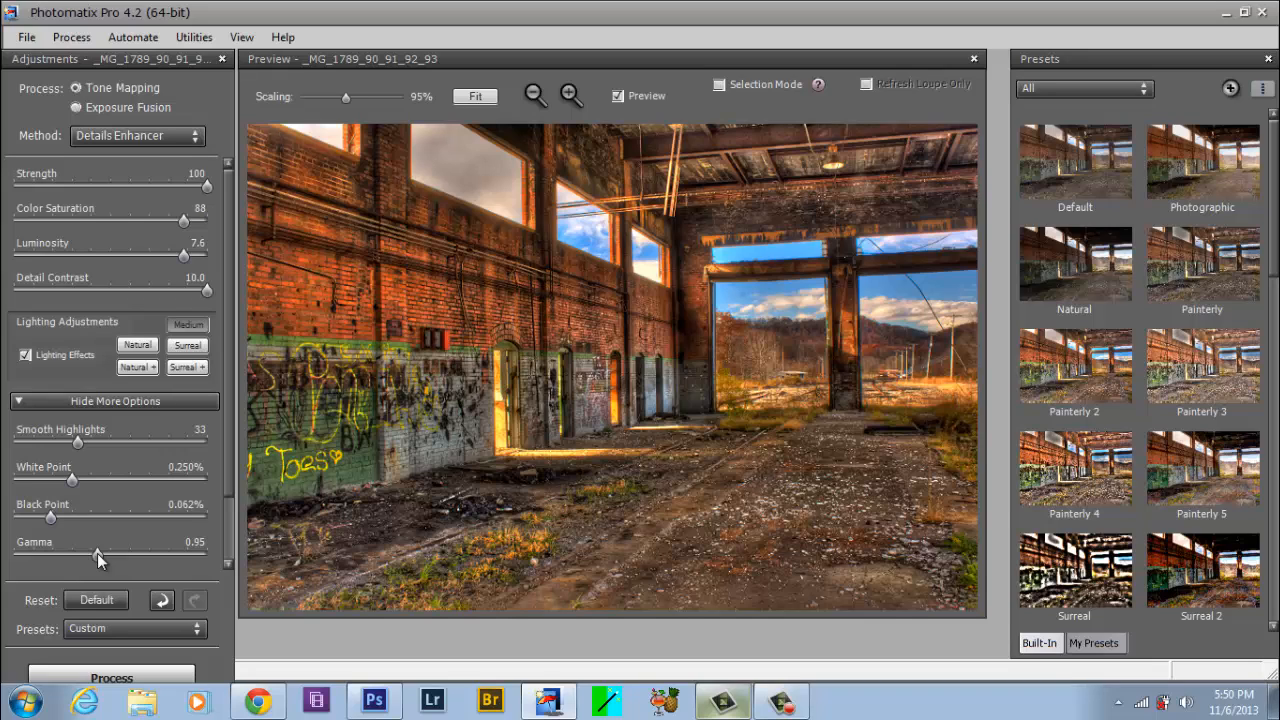
- Set Gamma to 1.01 and process the tone-mapped image
{"action": "left_click_drag", "start_coordinate": [97, 553], "coordinate": [107, 551]}
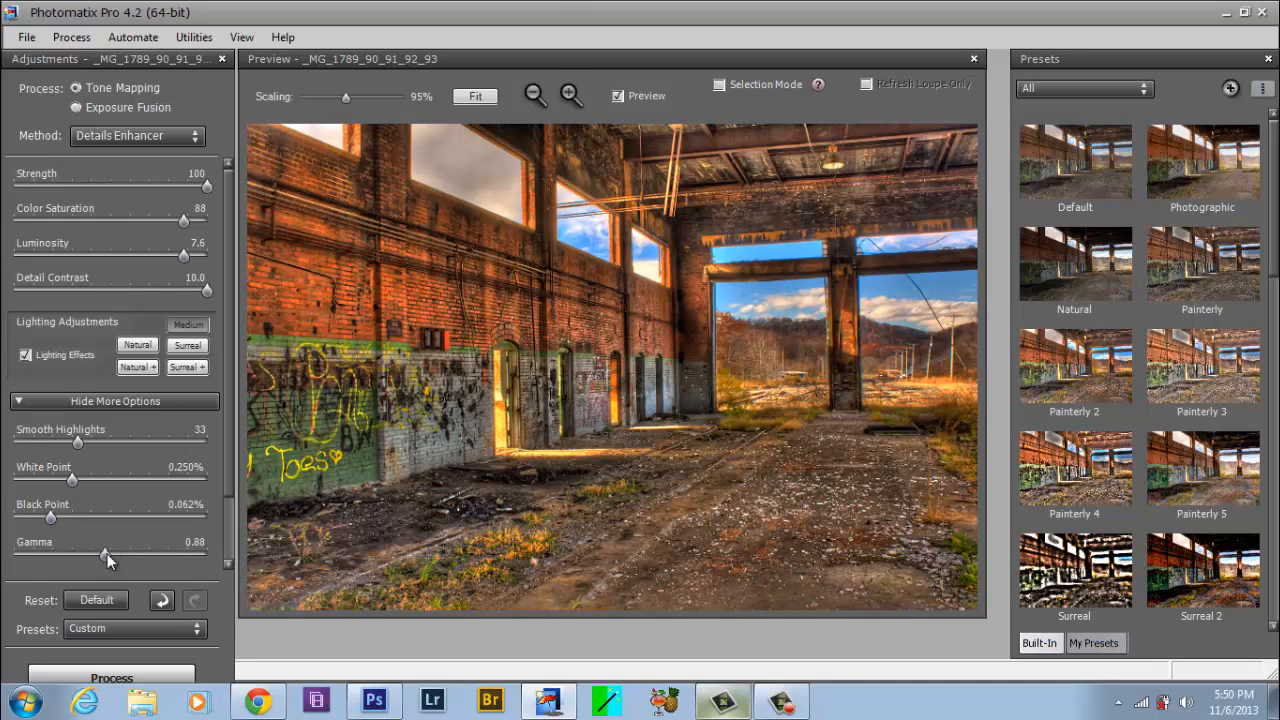
{"action": "mouse_move", "coordinate": [104, 554]}
{"action": "left_mouse_down"}
{"action": "mouse_move", "coordinate": [80, 555]}
{"action": "mouse_move", "coordinate": [91, 555]}
{"action": "left_mouse_up"}
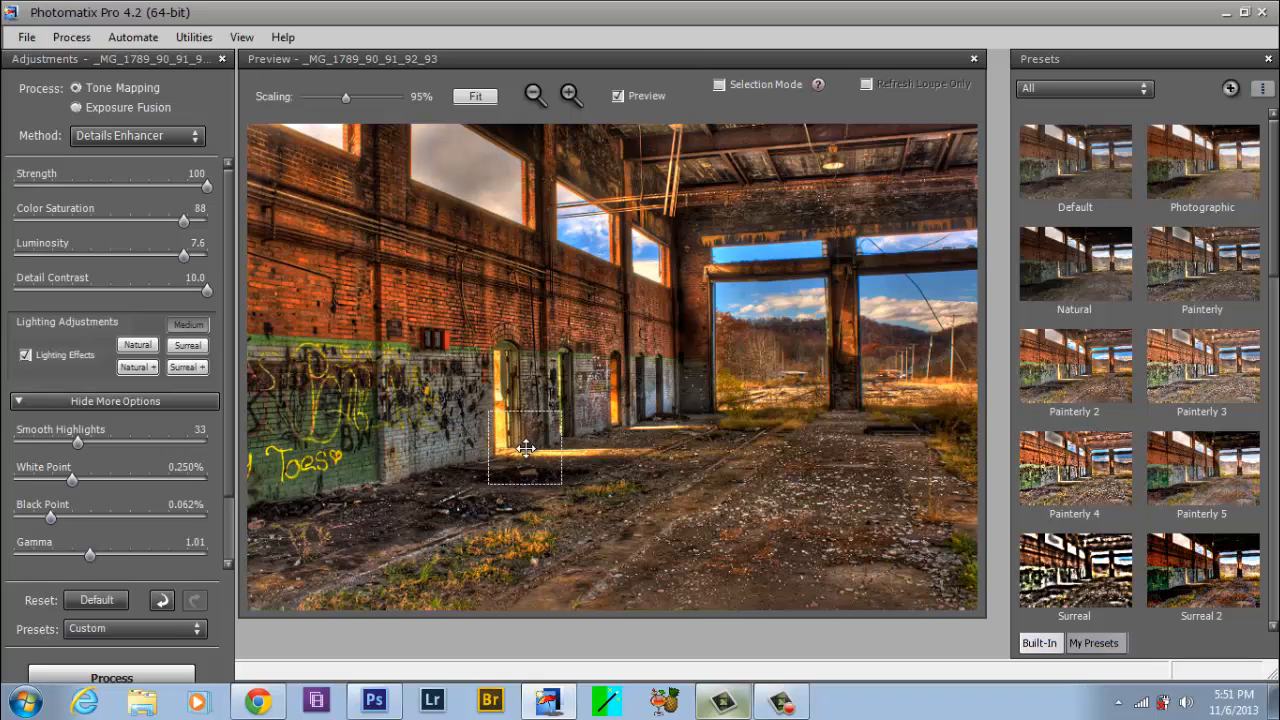
{"action": "left_click", "coordinate": [111, 677]}
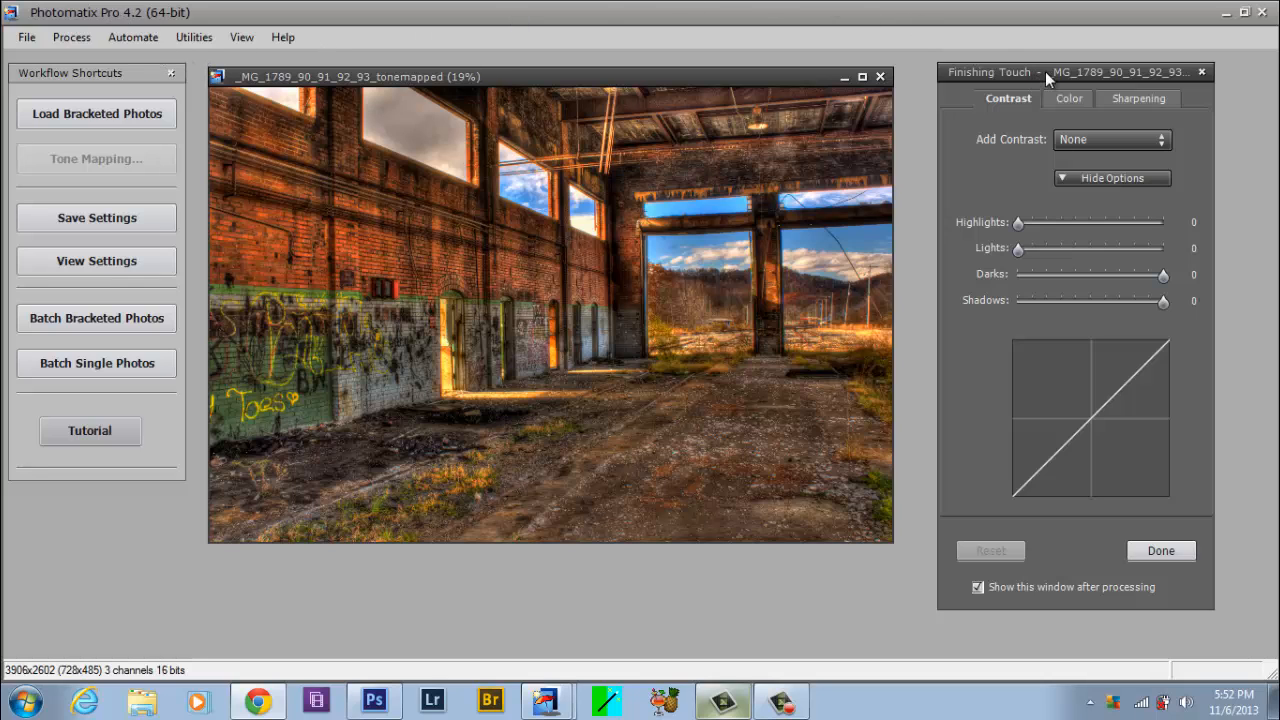
- Move the Finishing Touch window farther from the photo and review its Contrast, Color and Sharpening options
{"action": "mouse_move", "coordinate": [1031, 70]}
{"action": "left_mouse_down"}
{"action": "mouse_move", "coordinate": [1009, 71]}
{"action": "mouse_move", "coordinate": [1058, 142]}
{"action": "mouse_move", "coordinate": [1061, 62]}
{"action": "mouse_move", "coordinate": [1040, 67]}
{"action": "left_mouse_up"}
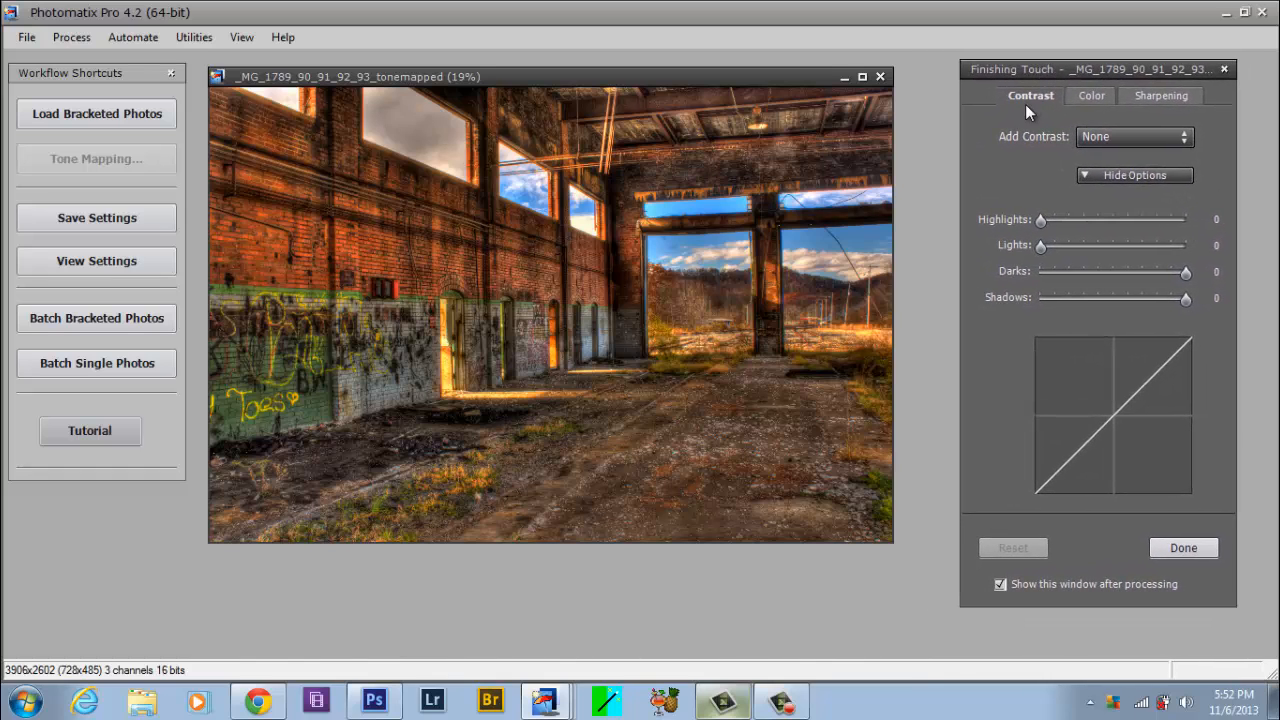
{"action": "left_click", "coordinate": [1140, 95]}
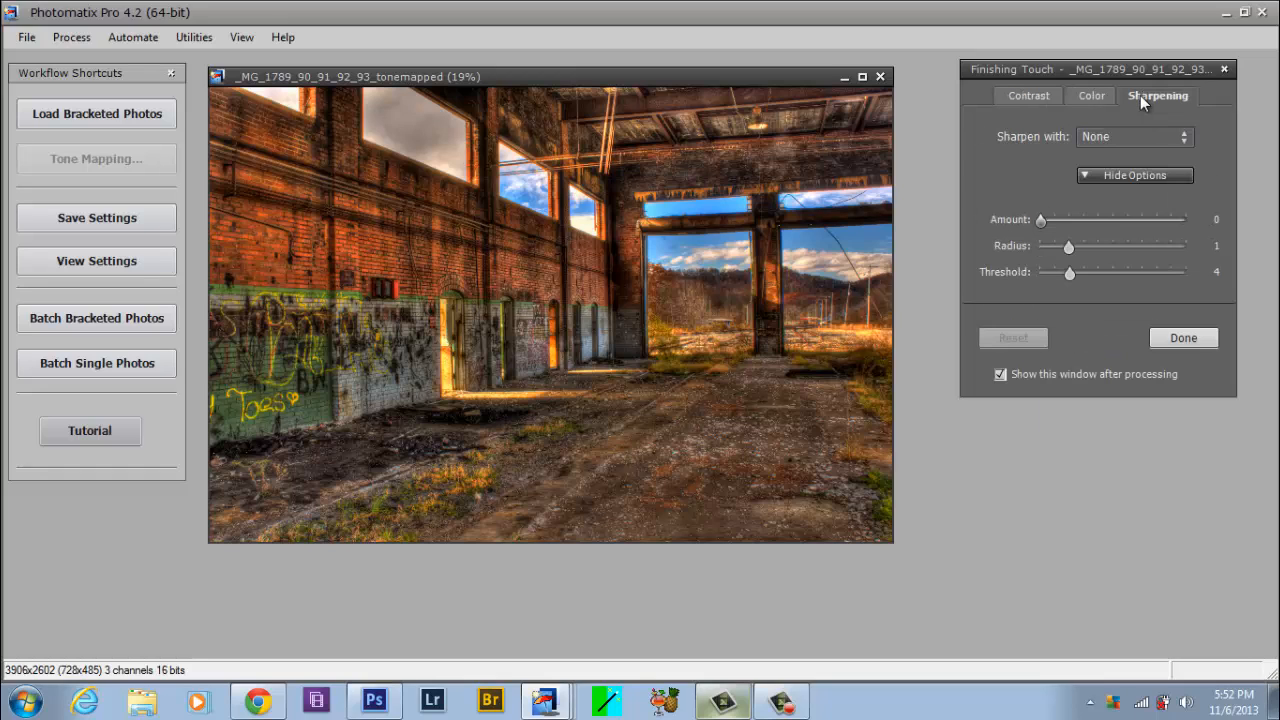
{"action": "left_click", "coordinate": [1089, 96]}
{"action": "left_click", "coordinate": [1044, 97]}
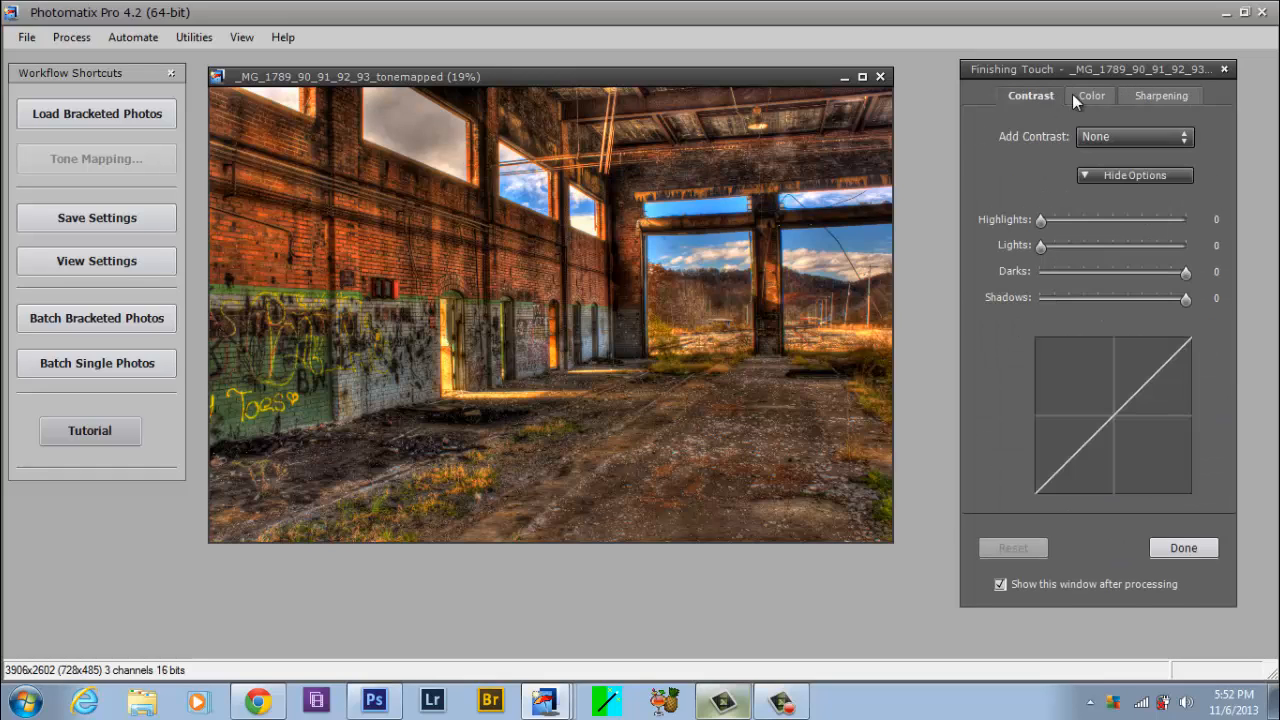
{"action": "left_click", "coordinate": [1091, 93]}
{"action": "left_click", "coordinate": [1148, 94]}
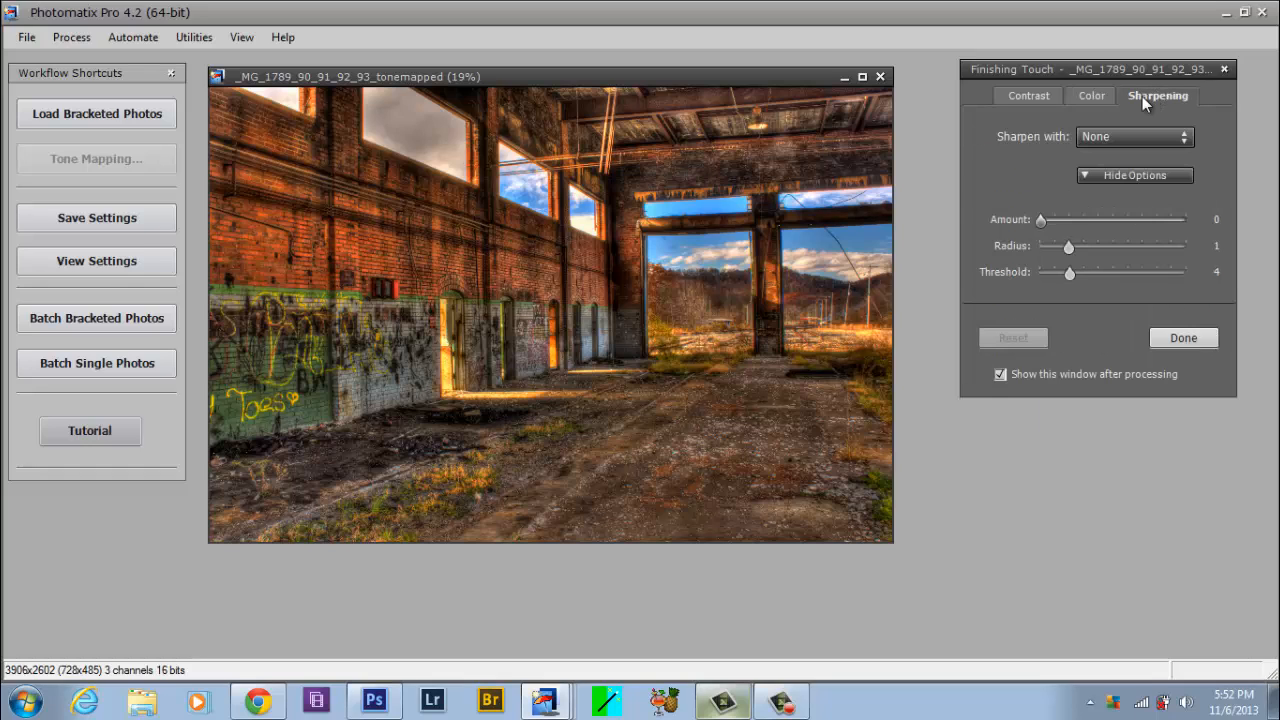
{"action": "left_click", "coordinate": [1078, 100]}
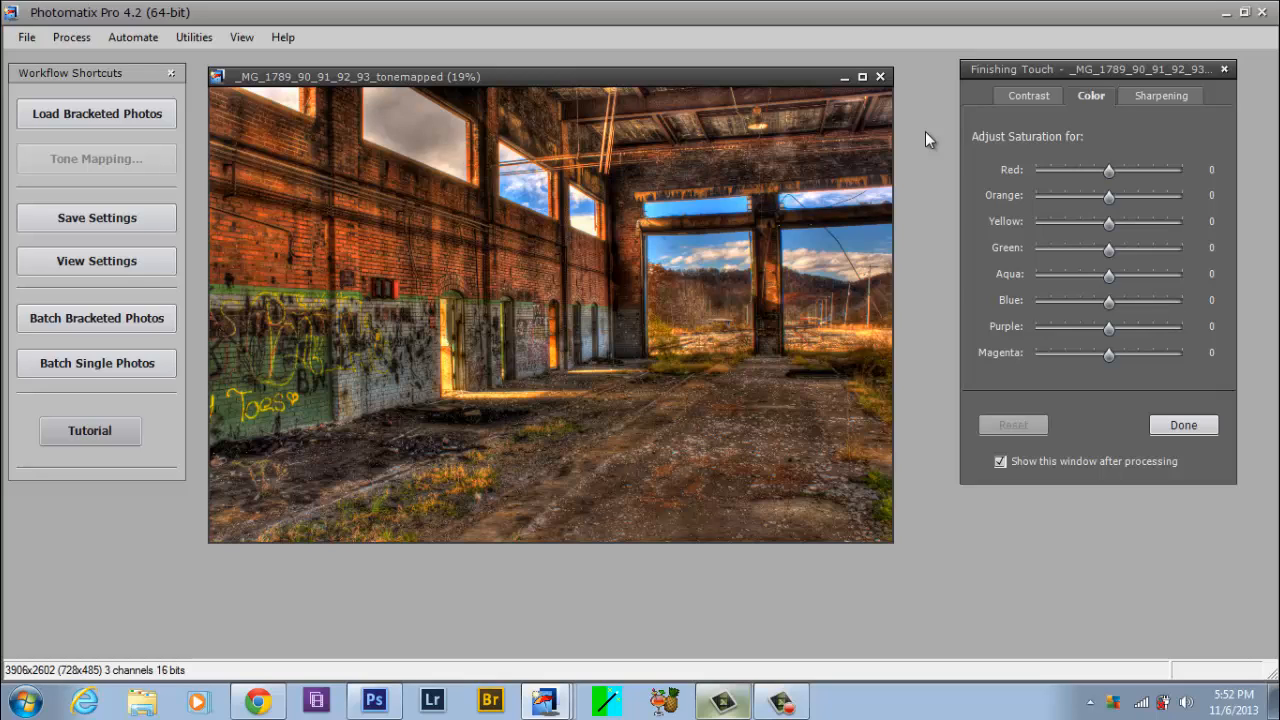
- Save the tone-mapped image to the Desktop as a 16-bit TIFF named trainstation, replacing the existing file
{"action": "left_click", "coordinate": [29, 37]}
{"action": "left_click", "coordinate": [66, 173]}
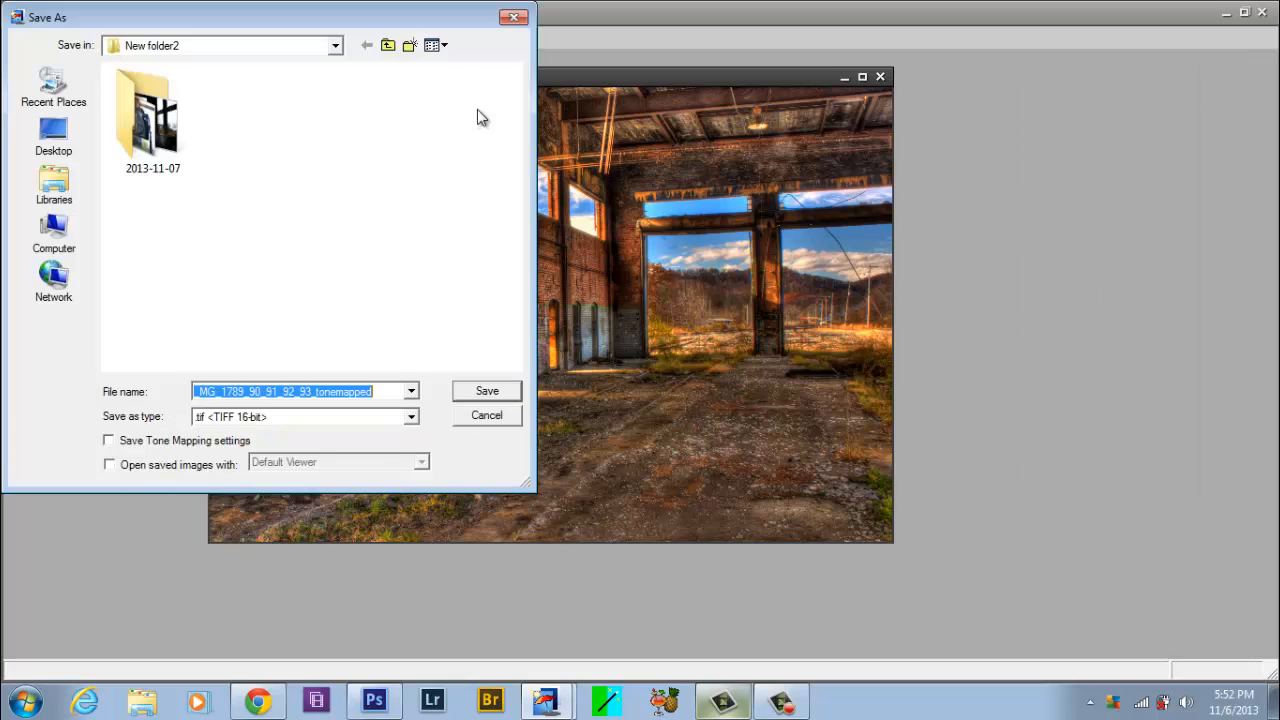
{"action": "left_click", "coordinate": [54, 135]}
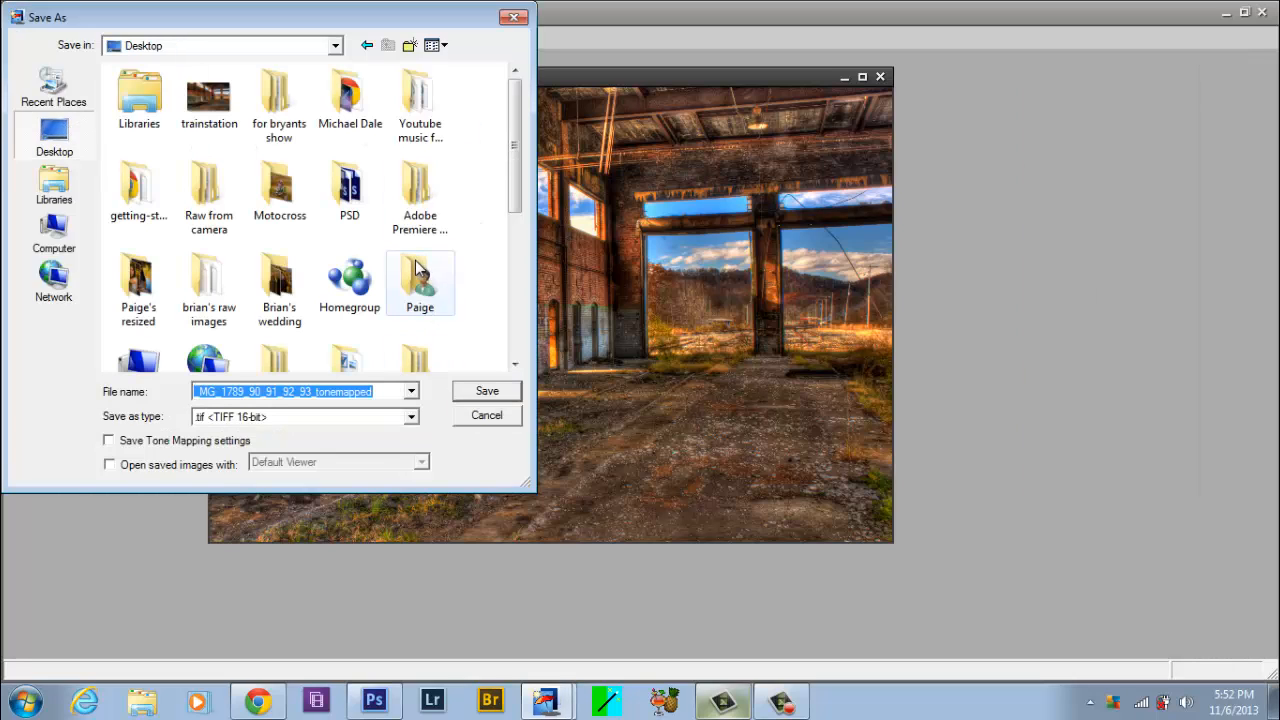
{"action": "left_click", "coordinate": [380, 391]}
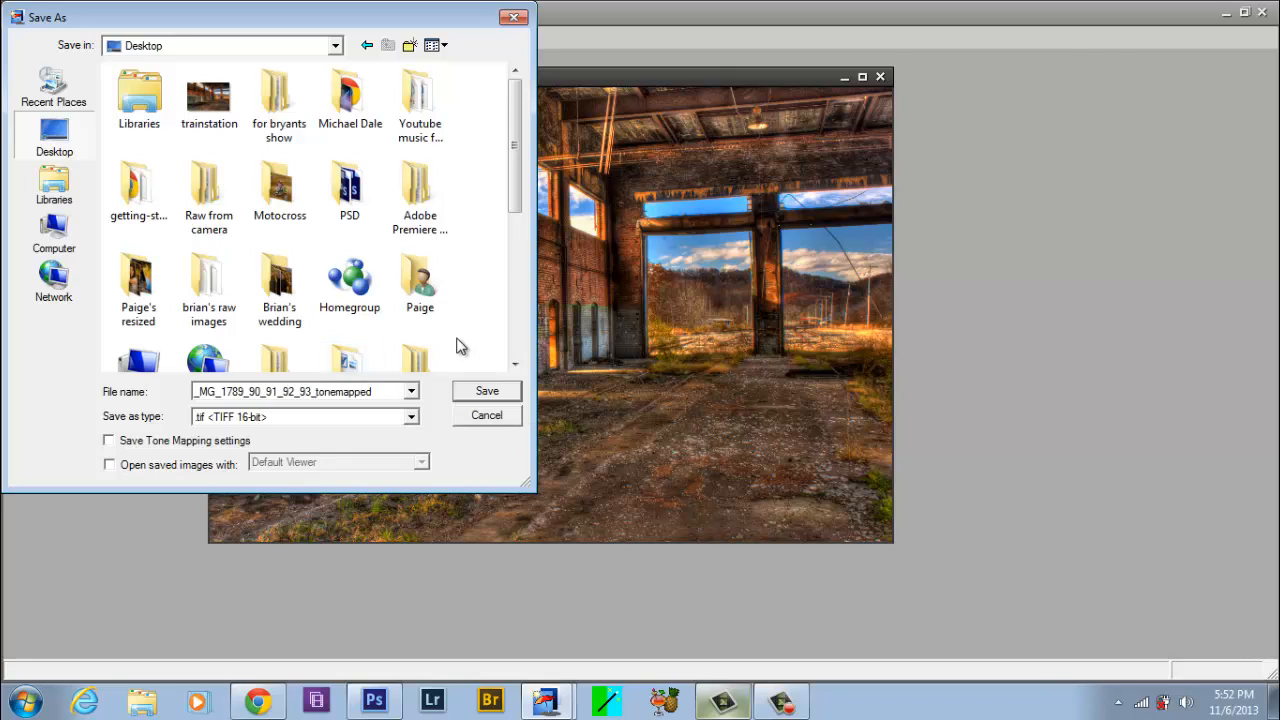
{"action": "type", "text": "trainstatio"}
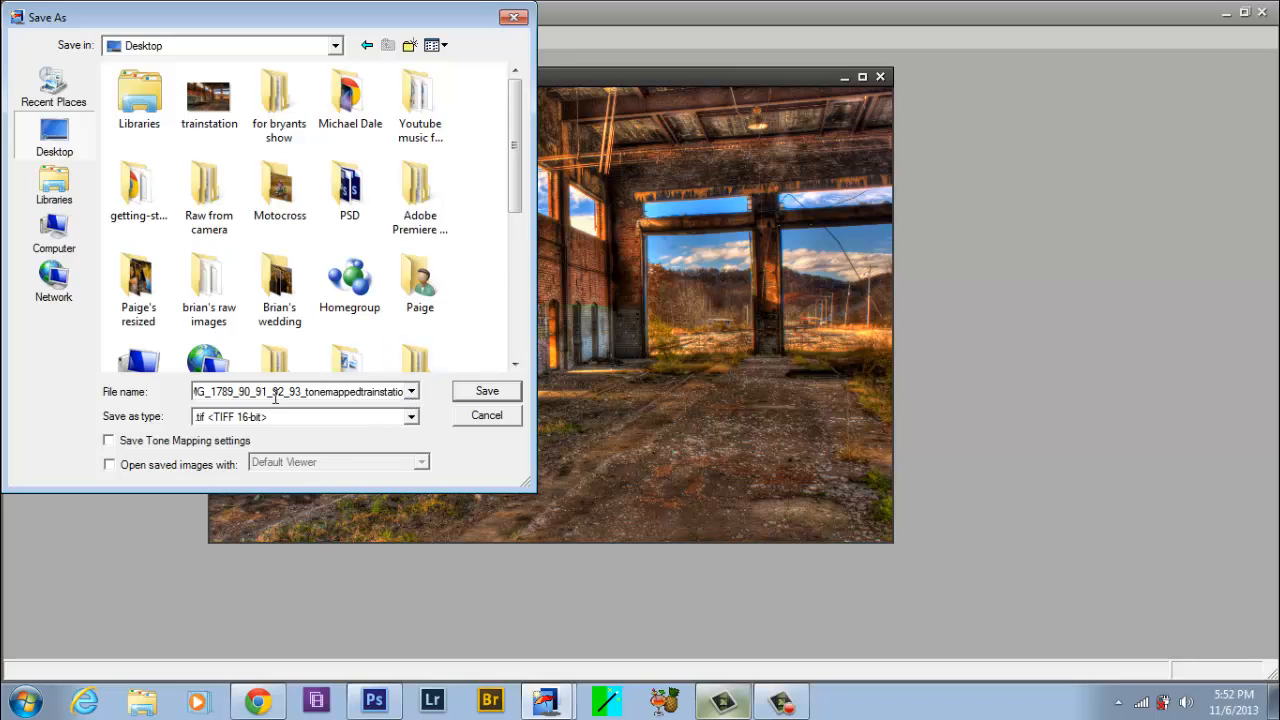
{"action": "left_click_drag", "start_coordinate": [380, 392], "coordinate": [113, 408]}
{"action": "key", "text": "BackSpace"}
{"action": "type", "text": "trainstat"}
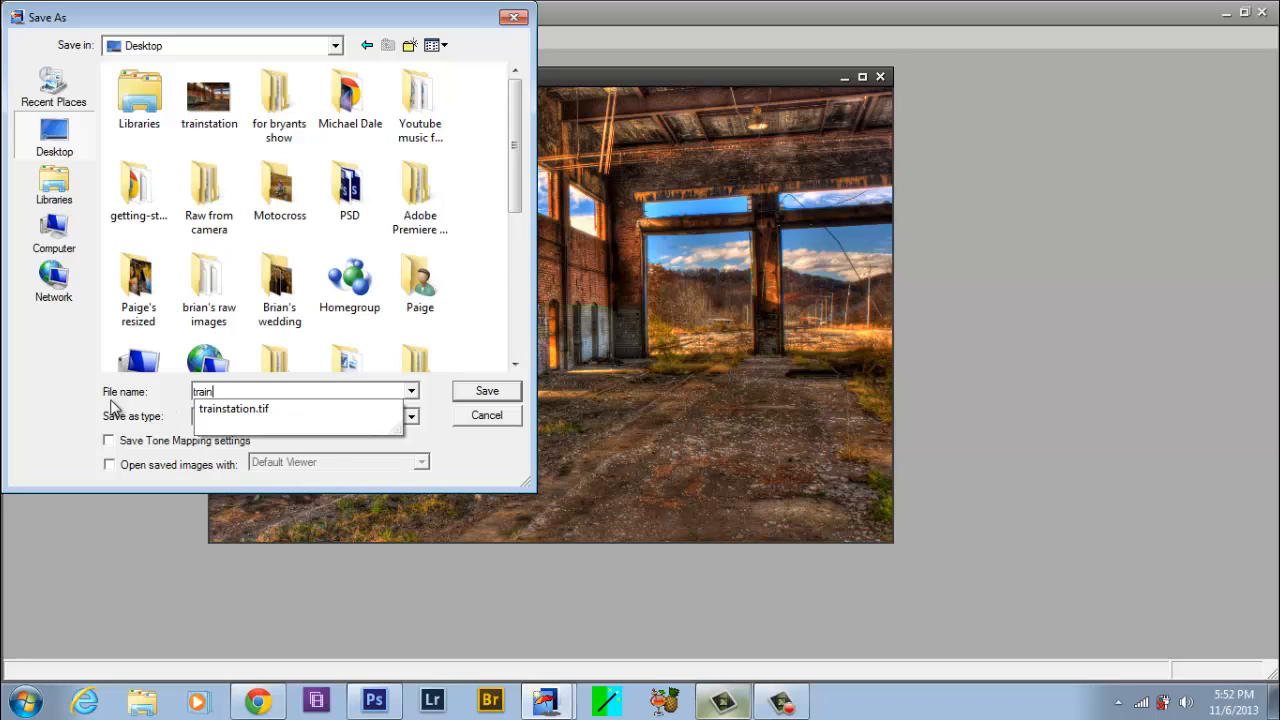
{"action": "type", "text": "ion"}
{"action": "left_click", "coordinate": [477, 391]}
{"action": "left_click", "coordinate": [696, 356]}
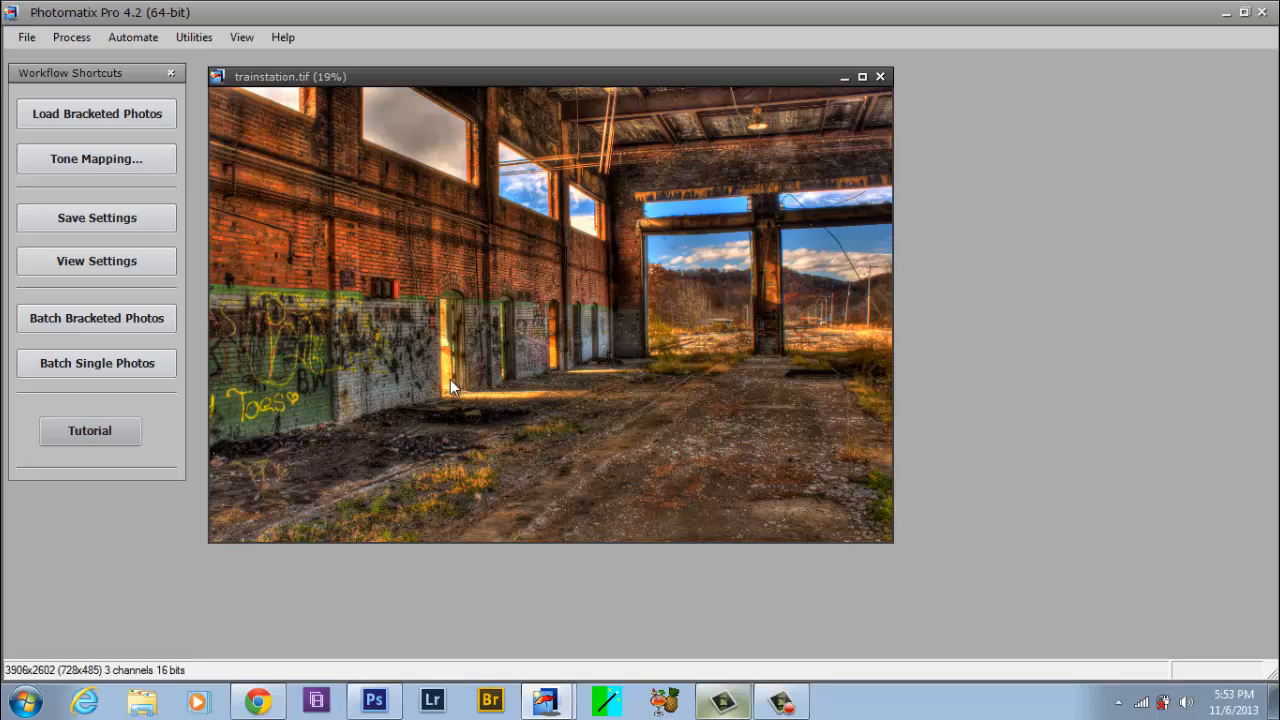
- Close the saved photo, exit Photomatix Pro and switch to Photoshop
{"action": "left_click", "coordinate": [881, 76]}
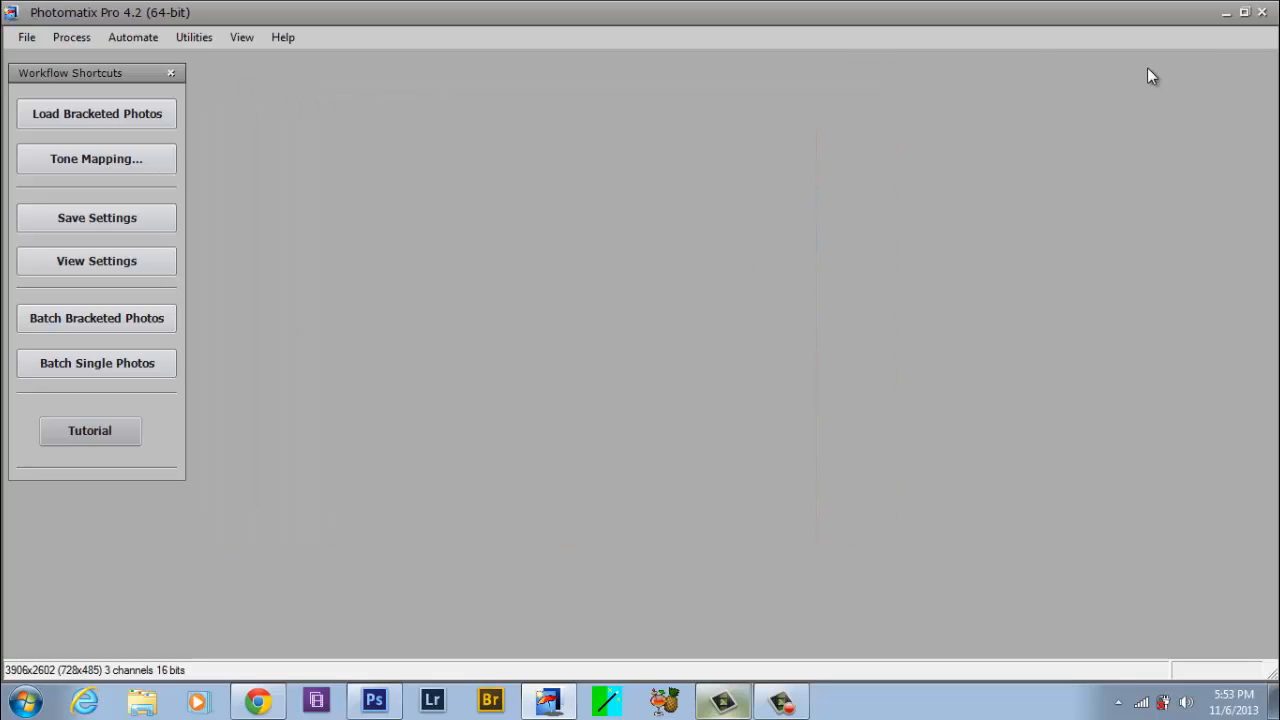
{"action": "left_click", "coordinate": [1261, 13]}
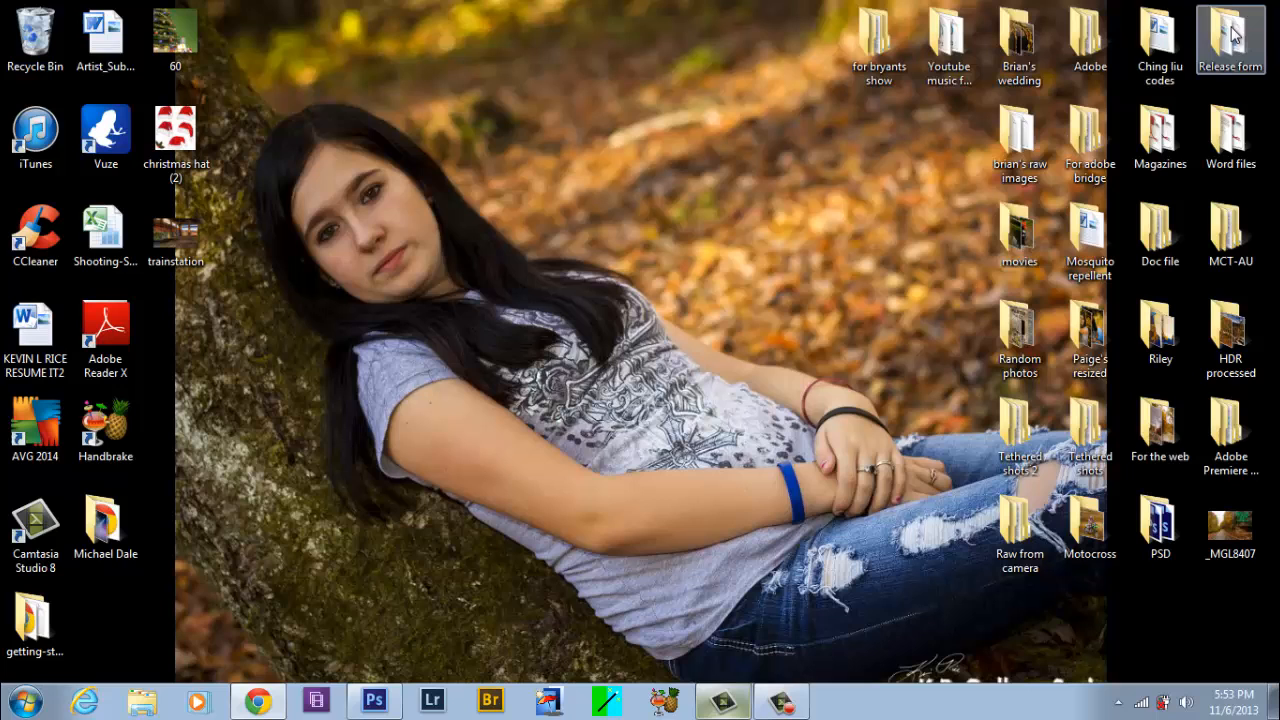
{"action": "left_click", "coordinate": [374, 704]}
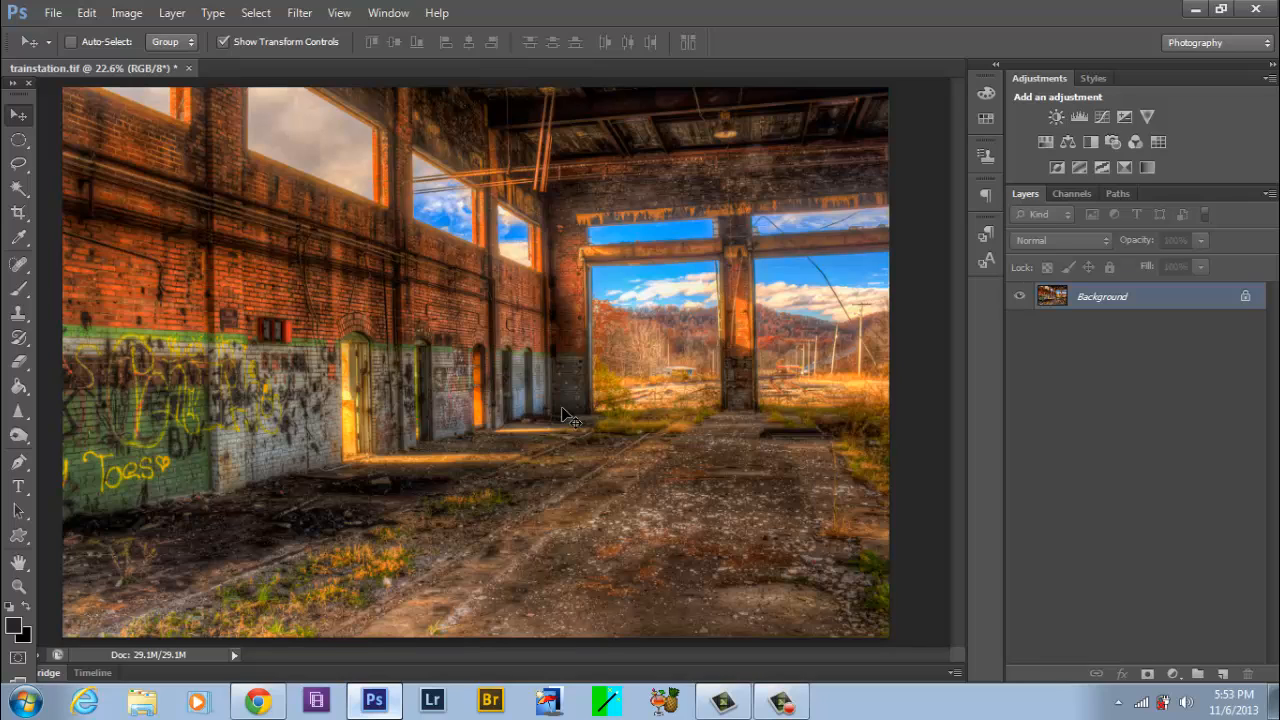
- Close the already open trainstation.tif and open the trainstation file from the Desktop
{"action": "left_click", "coordinate": [188, 68]}
{"action": "left_click", "coordinate": [663, 280]}
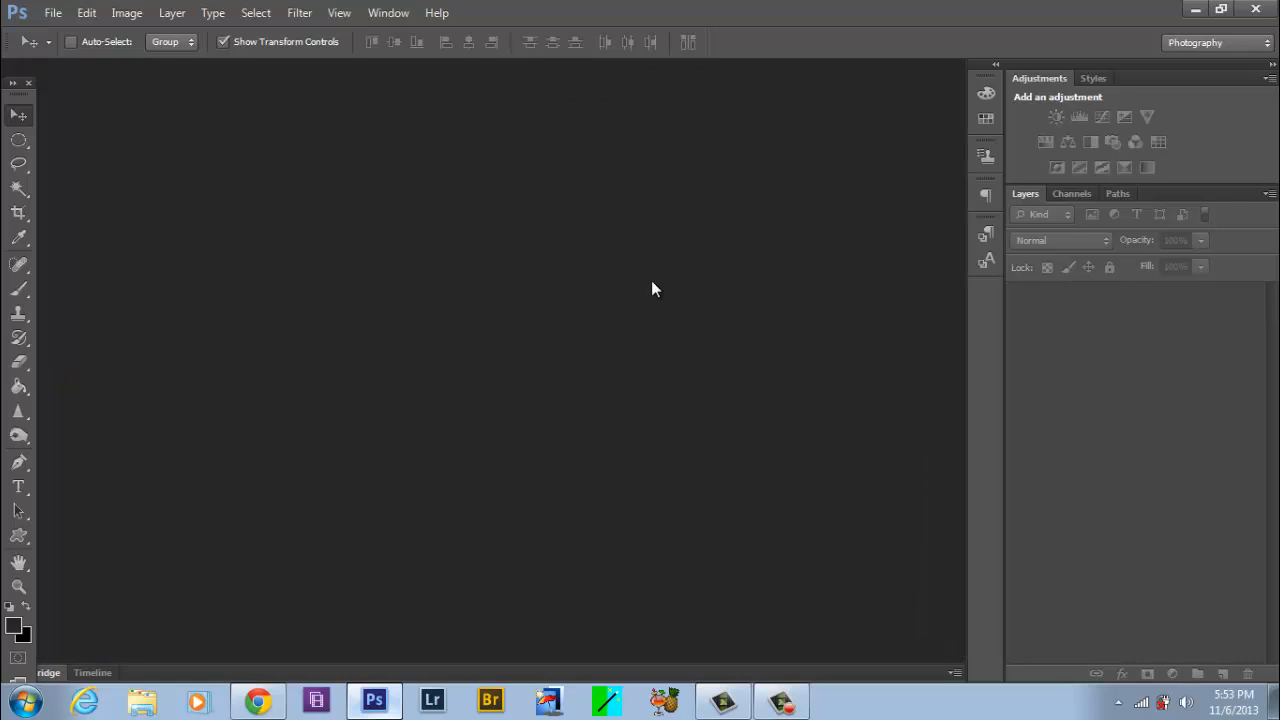
{"action": "left_click", "coordinate": [51, 12]}
{"action": "left_click", "coordinate": [66, 51]}
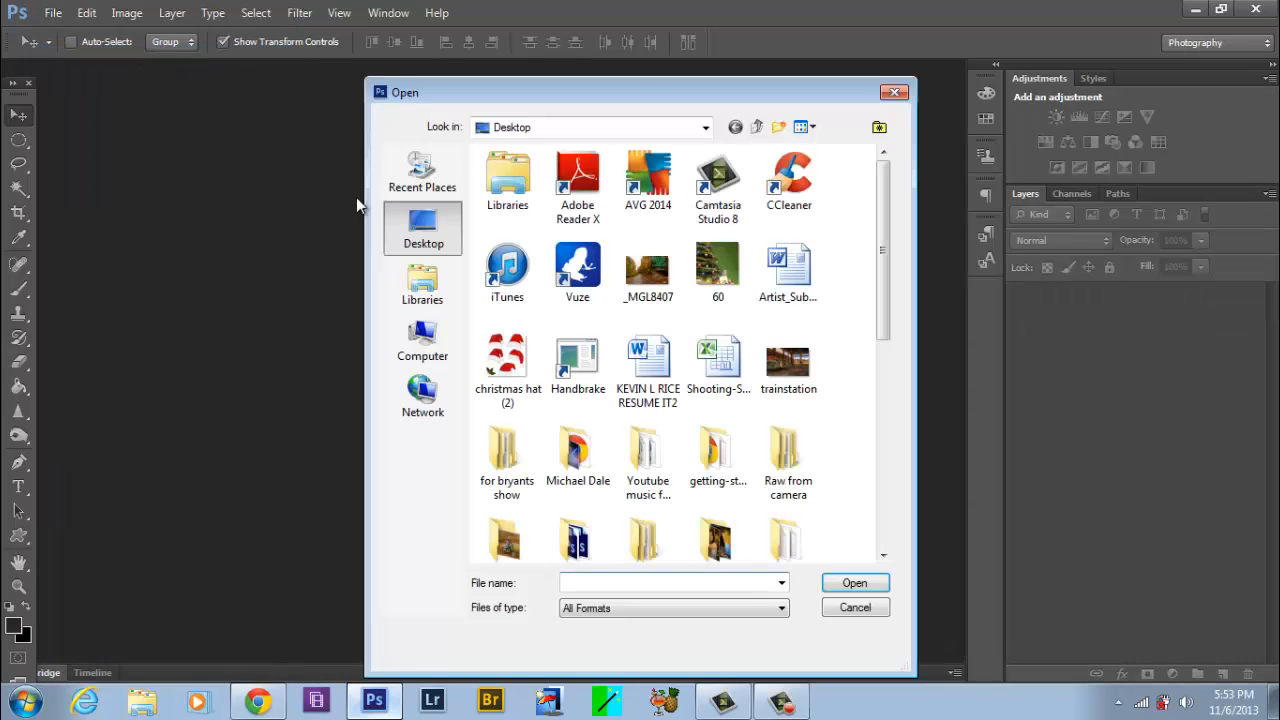
{"action": "double_click", "coordinate": [790, 360]}
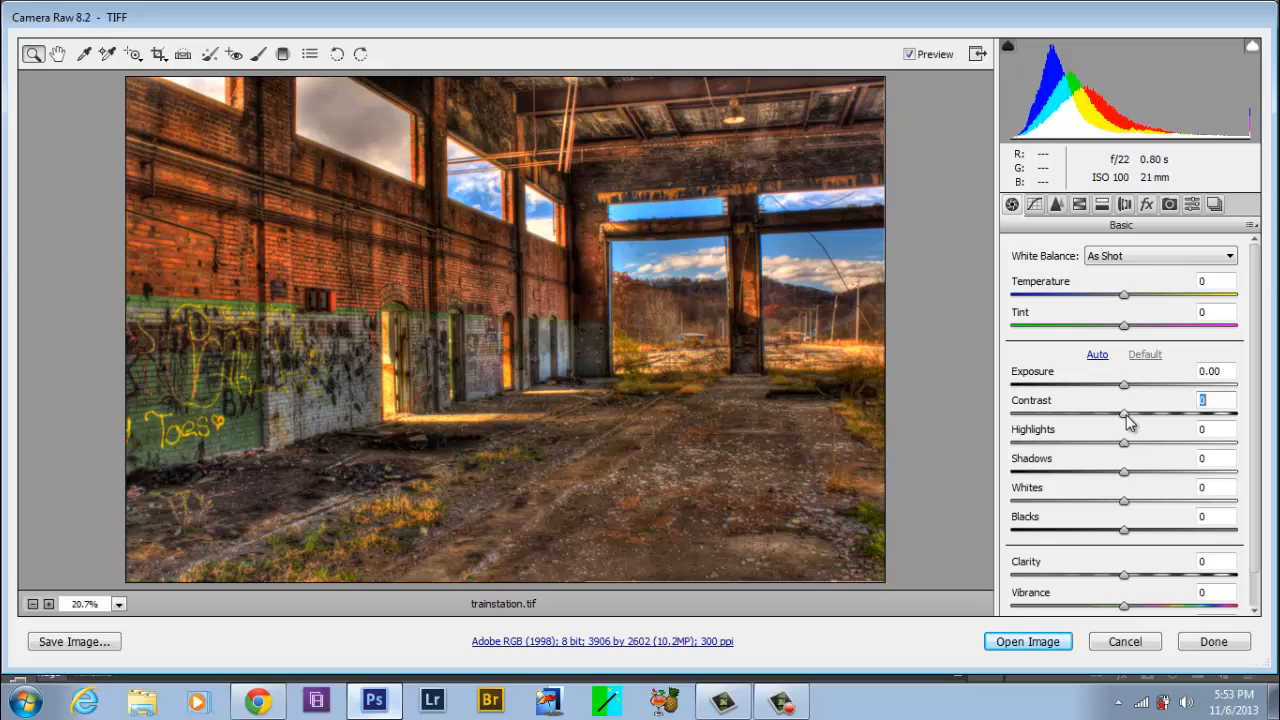
- Set Contrast to +4, Highlights to -22 and Shadows to +48 in the basic adjustments
{"action": "left_click_drag", "start_coordinate": [1128, 420], "coordinate": [1130, 411]}
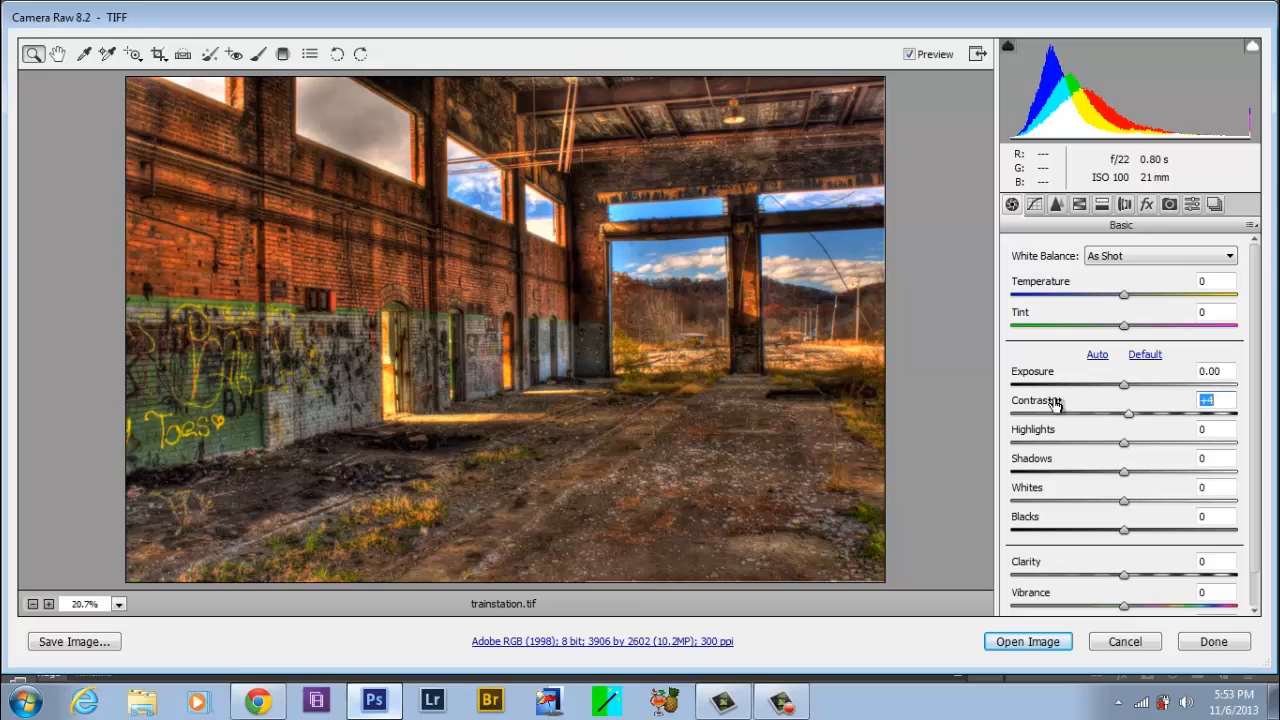
{"action": "mouse_move", "coordinate": [1124, 446]}
{"action": "left_mouse_down"}
{"action": "mouse_move", "coordinate": [1079, 447]}
{"action": "mouse_move", "coordinate": [1101, 447]}
{"action": "left_mouse_up"}
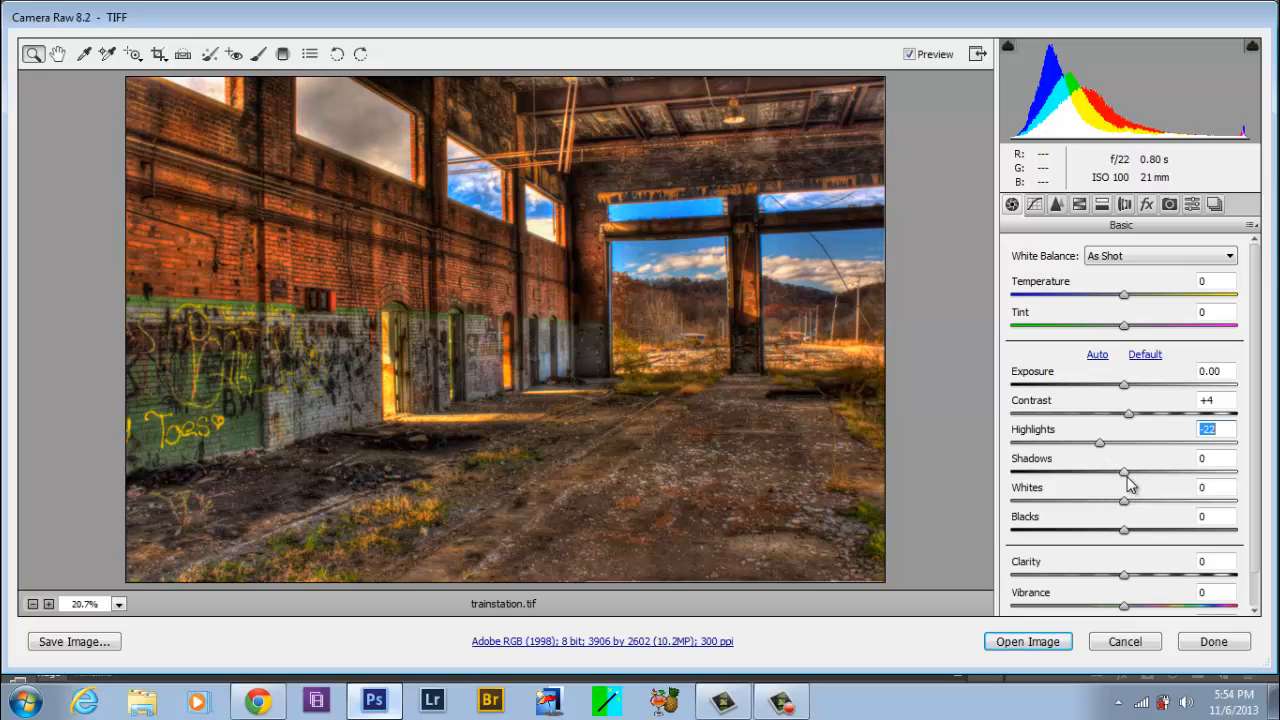
{"action": "left_click_drag", "start_coordinate": [1126, 474], "coordinate": [1179, 482]}
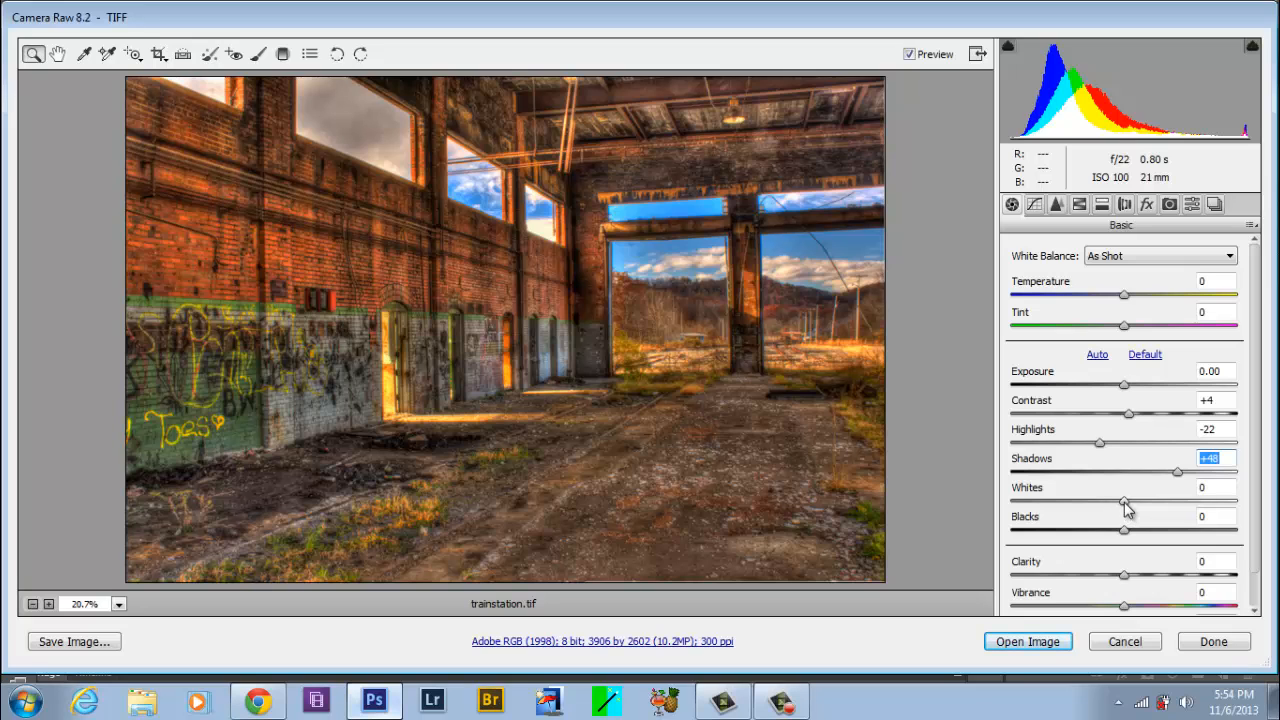
- Set Whites to +7 and Blacks to -9, checking the photo's clipping preview while adjusting
{"action": "left_click", "coordinate": [1125, 503], "text": "alt"}
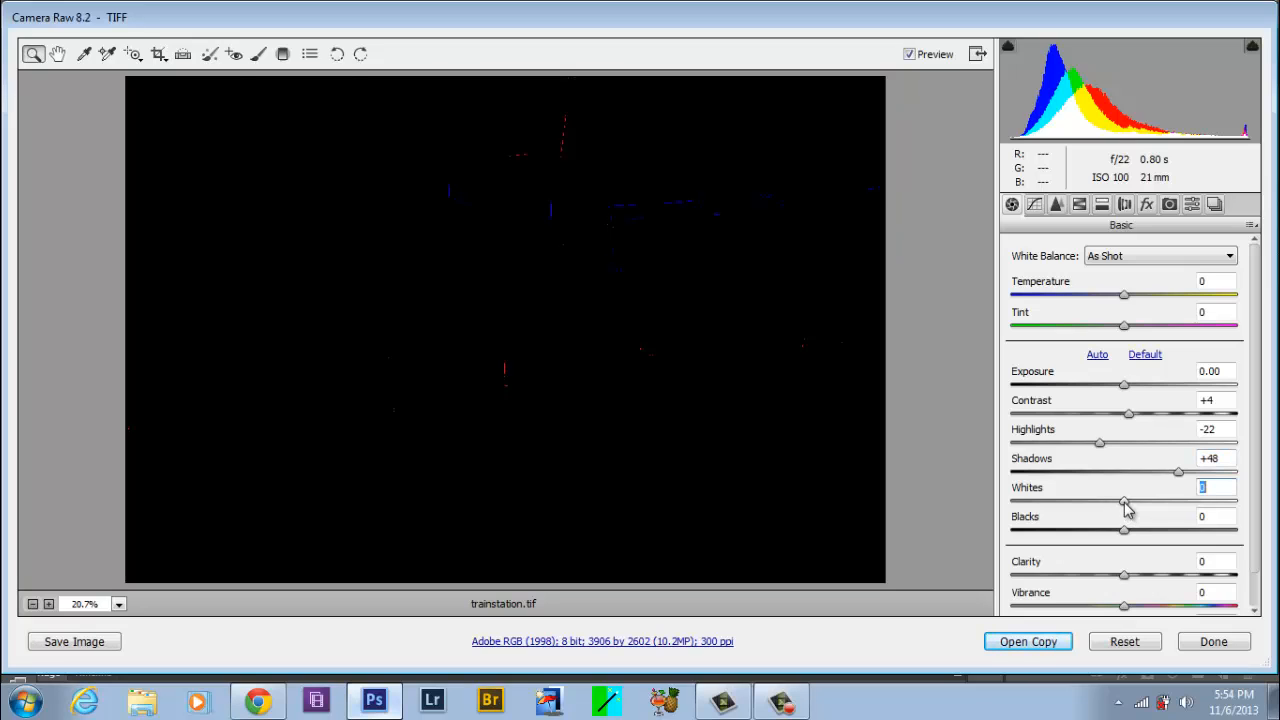
{"action": "key", "text": "alt"}
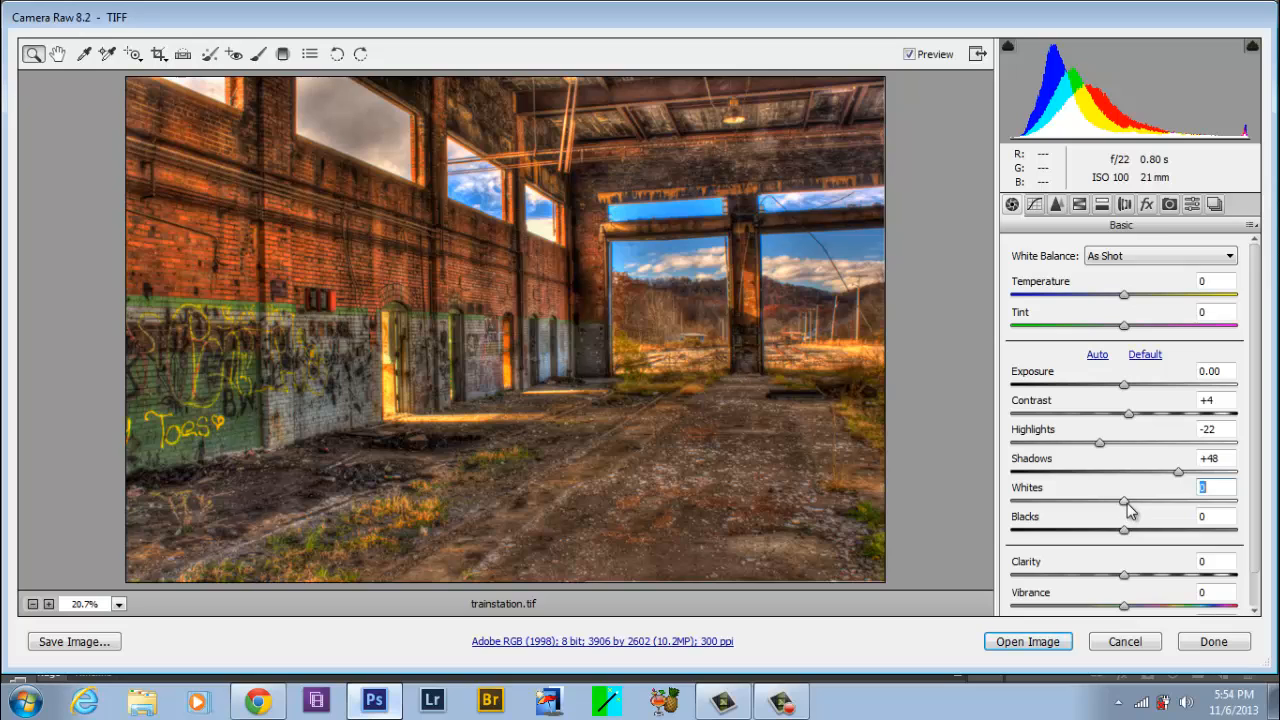
{"action": "left_click", "coordinate": [1125, 503], "text": "alt"}
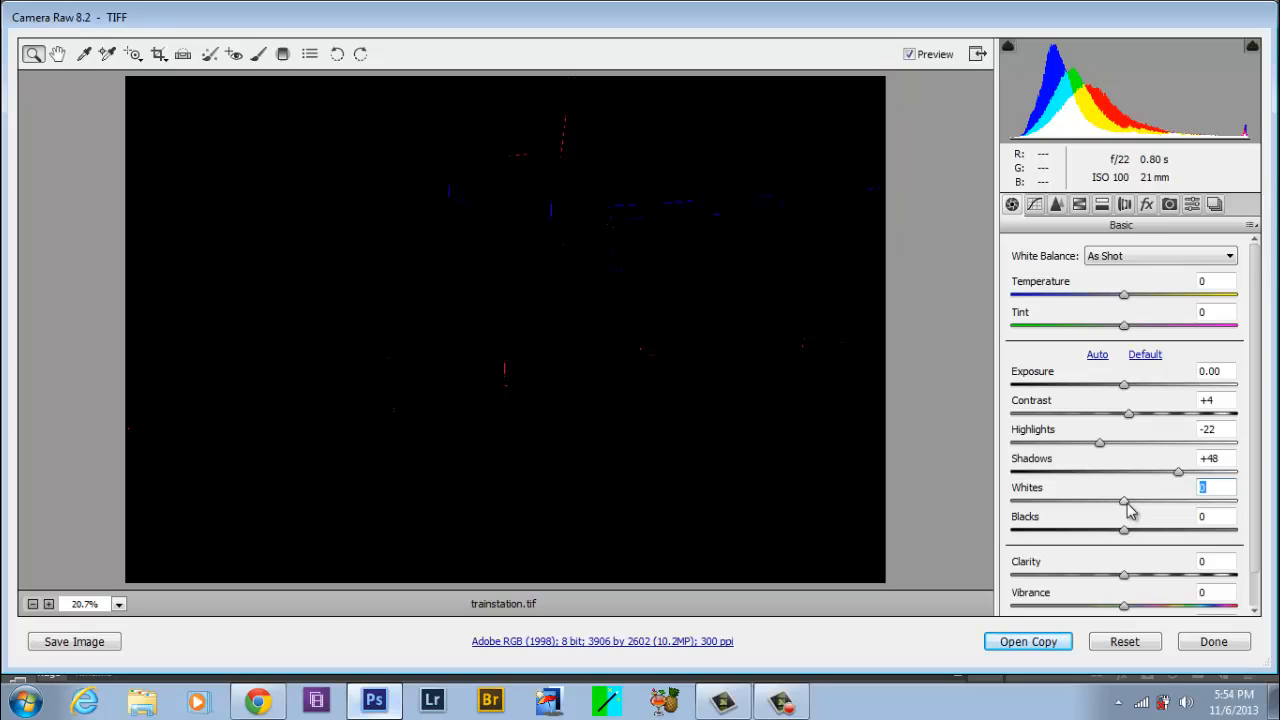
{"action": "mouse_move", "coordinate": [1127, 506]}
{"action": "left_mouse_down"}
{"action": "mouse_move", "coordinate": [1115, 508]}
{"action": "mouse_move", "coordinate": [1157, 509]}
{"action": "mouse_move", "coordinate": [1100, 507]}
{"action": "mouse_move", "coordinate": [1125, 508]}
{"action": "left_mouse_up"}
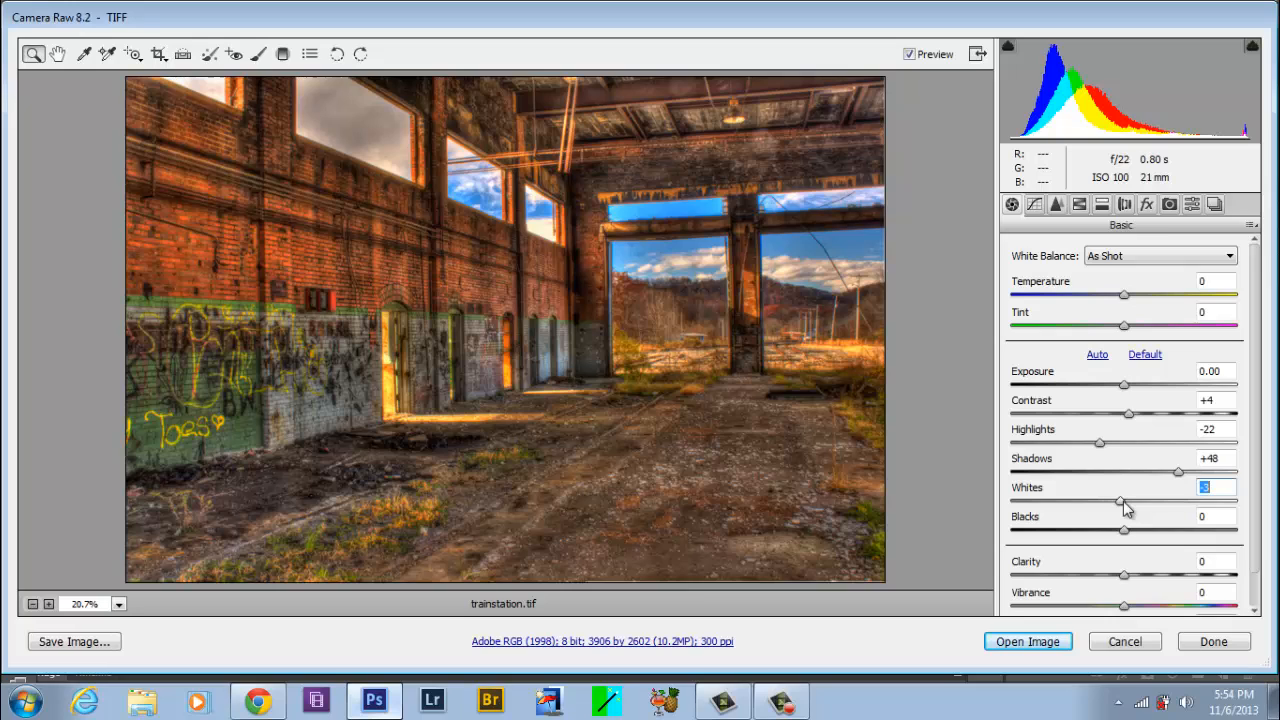
{"action": "left_click", "coordinate": [1120, 505], "text": "alt"}
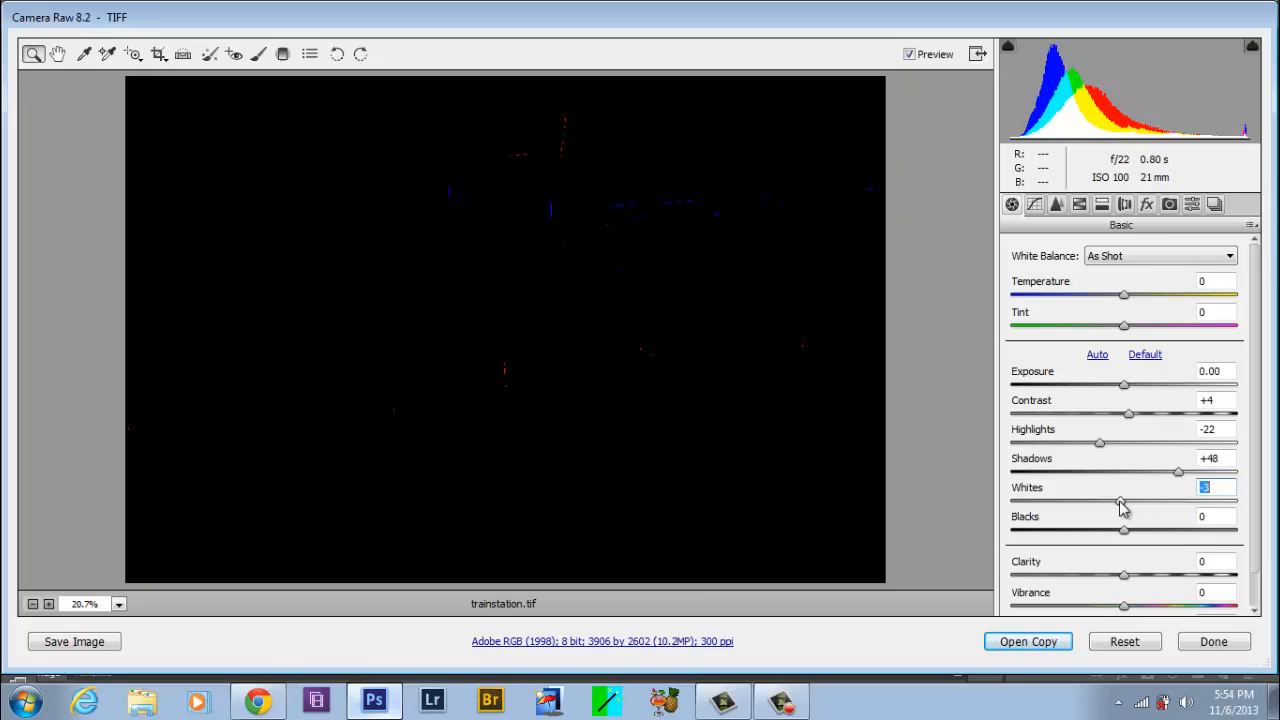
{"action": "left_click_drag", "start_coordinate": [1120, 505], "coordinate": [1133, 505]}
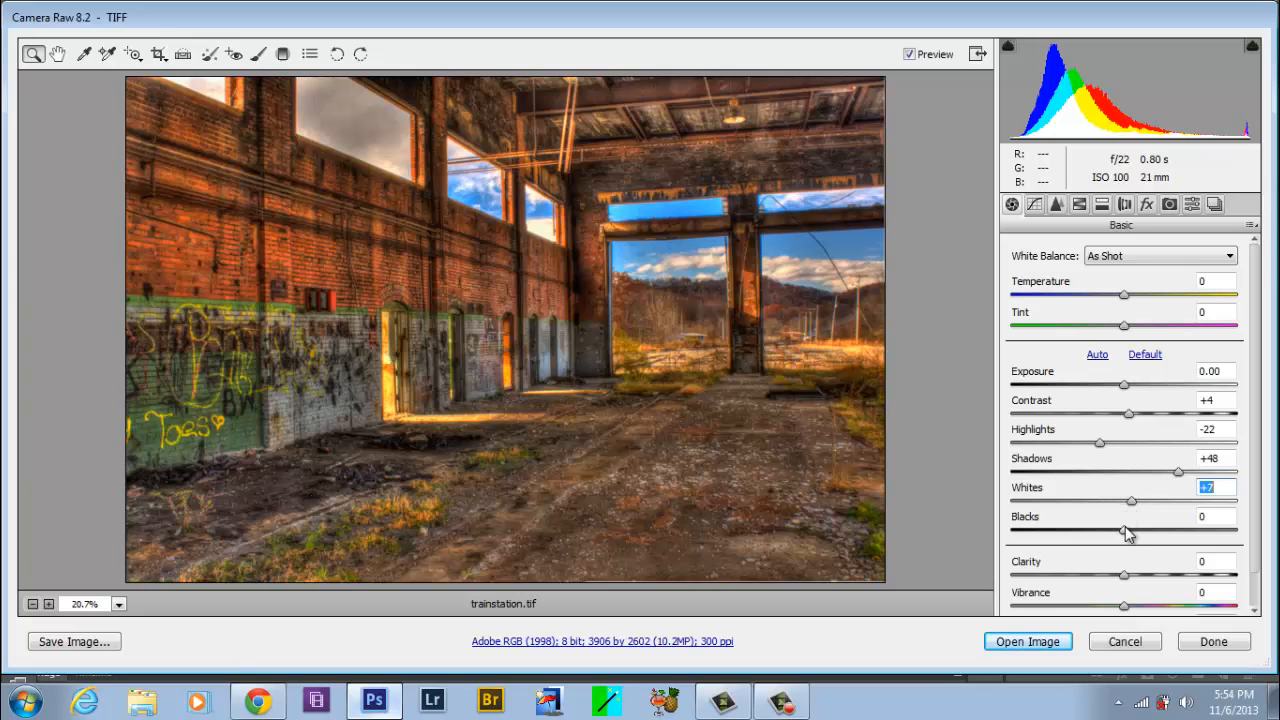
{"action": "key", "text": "alt"}
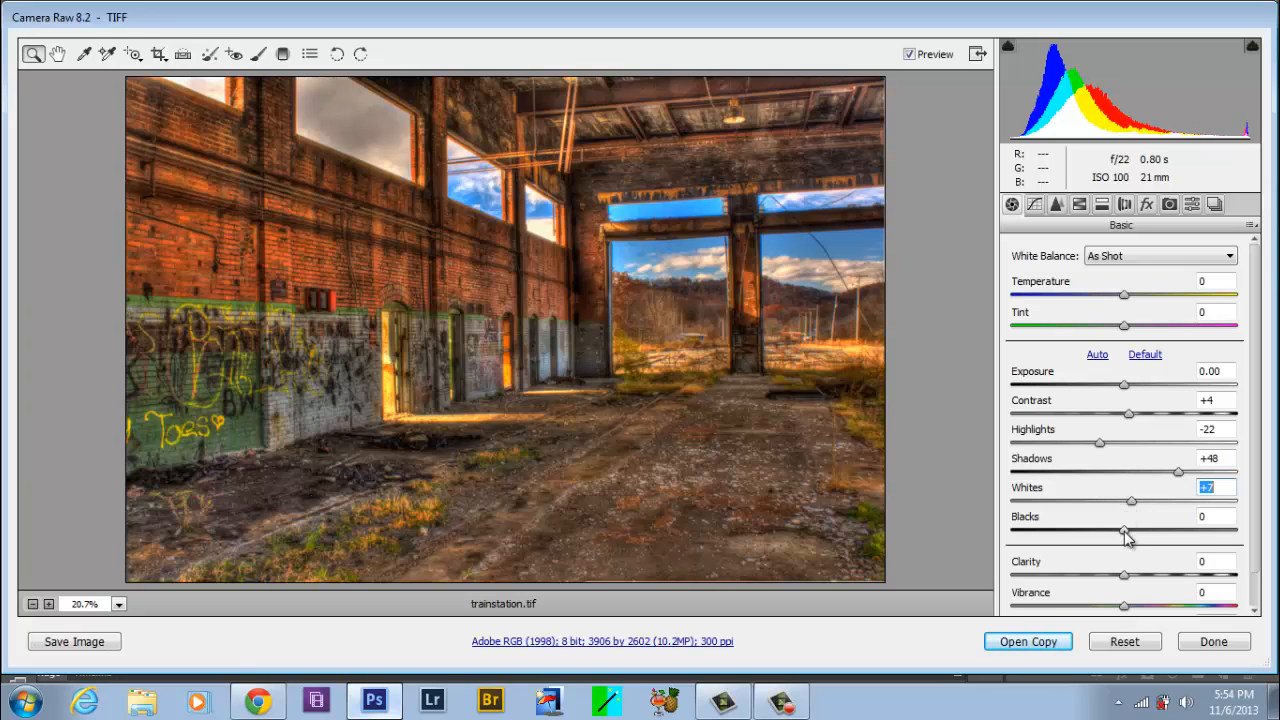
{"action": "left_click_drag", "start_coordinate": [1124, 532], "coordinate": [1114, 532]}
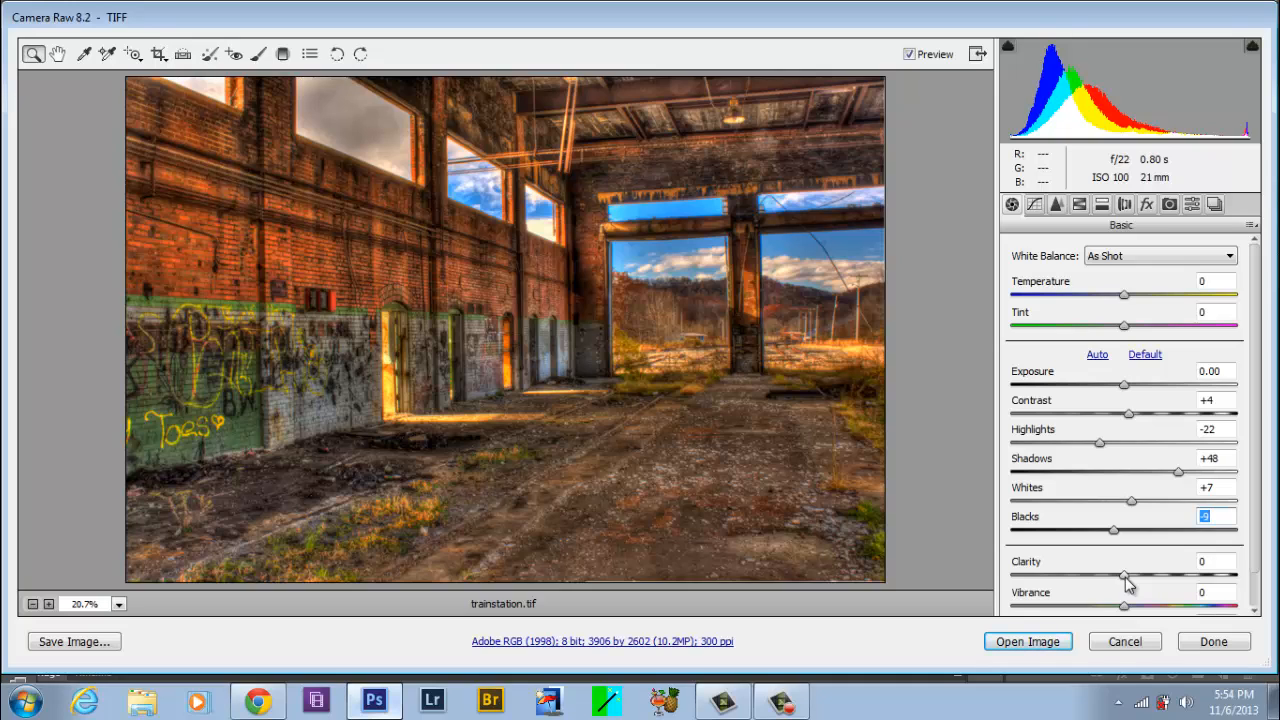
- Raise both Clarity and Vibrance to +9
{"action": "left_click_drag", "start_coordinate": [1126, 584], "coordinate": [1137, 584]}
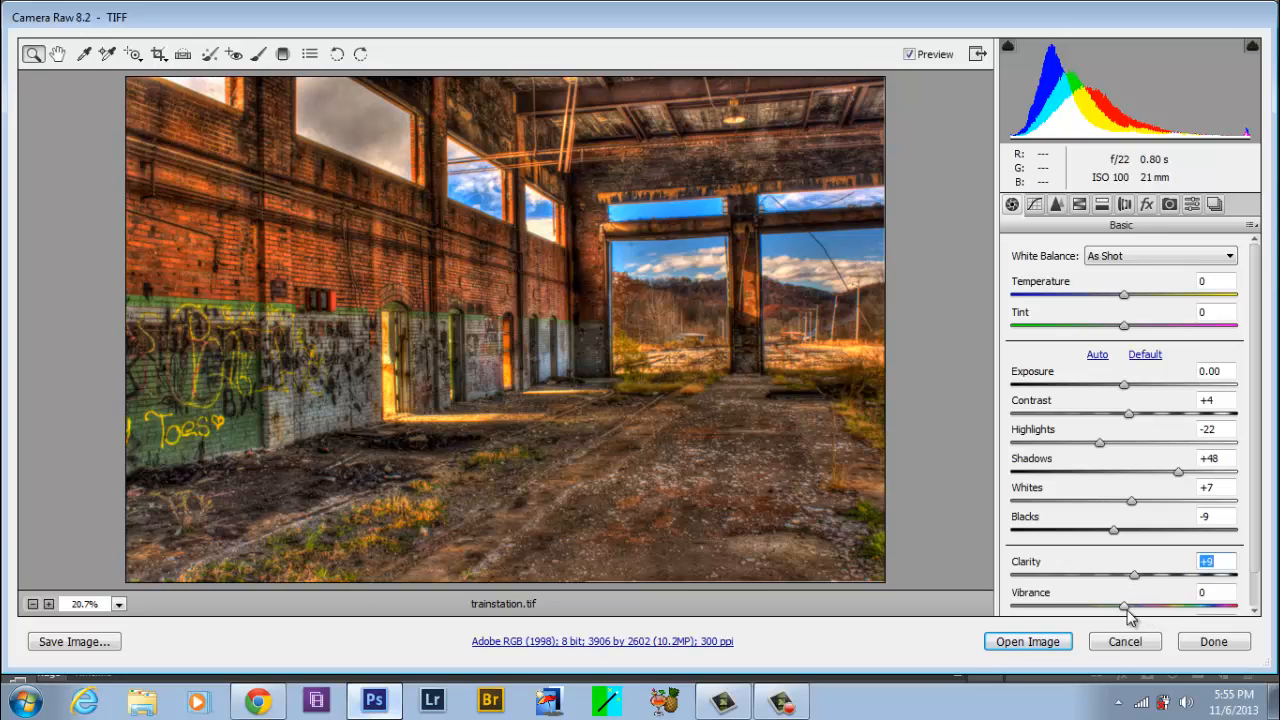
{"action": "mouse_move", "coordinate": [1127, 608]}
{"action": "left_mouse_down"}
{"action": "mouse_move", "coordinate": [1209, 607]}
{"action": "mouse_move", "coordinate": [1130, 605]}
{"action": "mouse_move", "coordinate": [1141, 612]}
{"action": "left_mouse_up"}
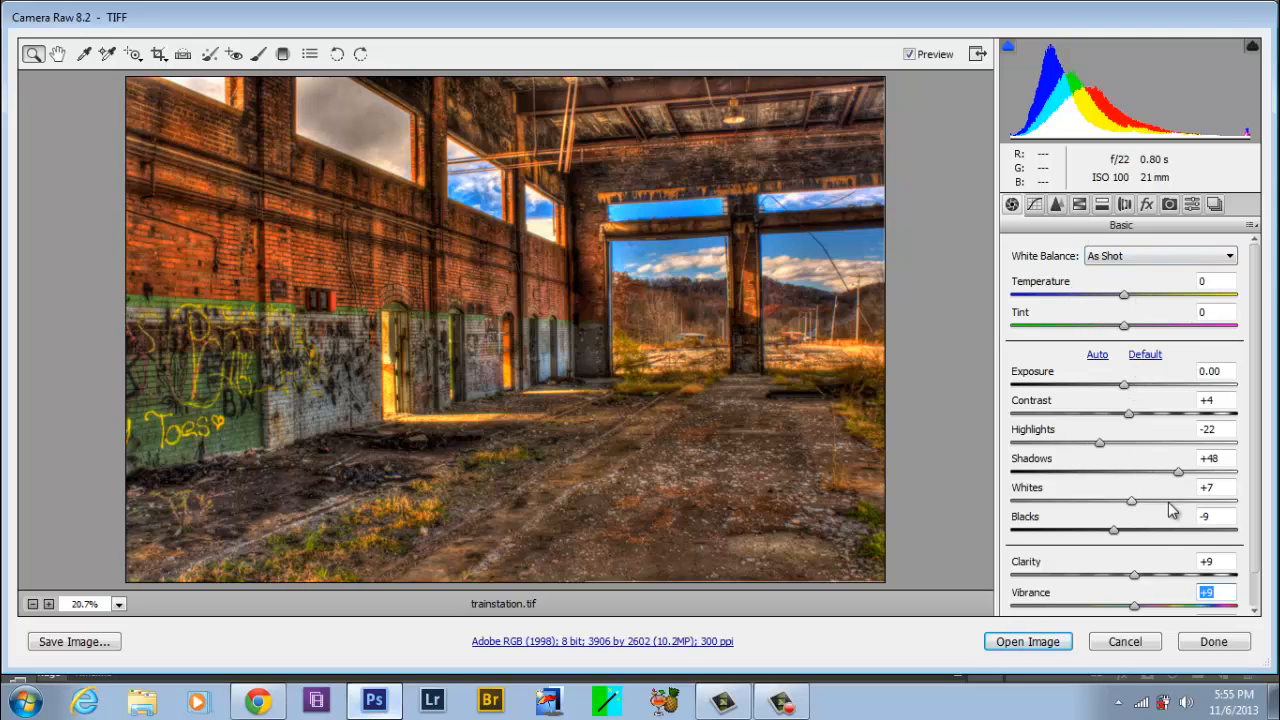
{"action": "scroll", "coordinate": [1106, 410], "scroll_direction": "down", "scroll_amount": 1}
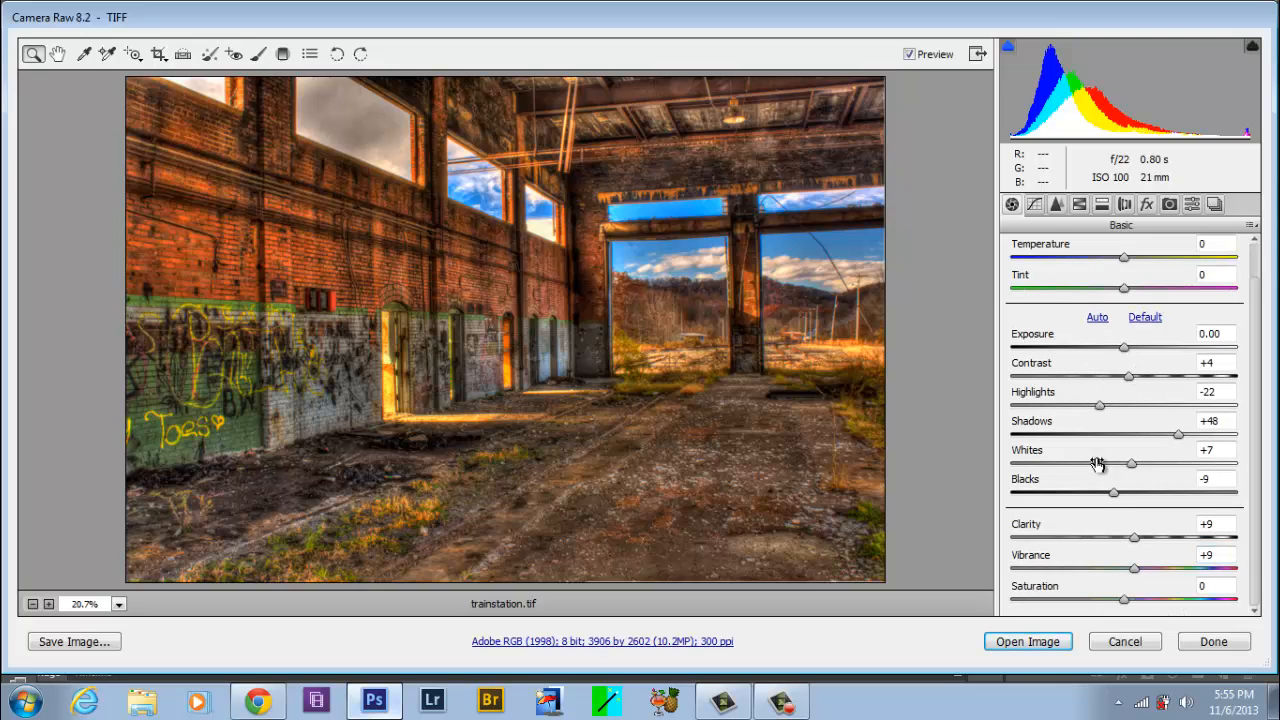
- Set the sharpening Amount to 32 and Radius to 0.7
{"action": "left_click", "coordinate": [1056, 204]}
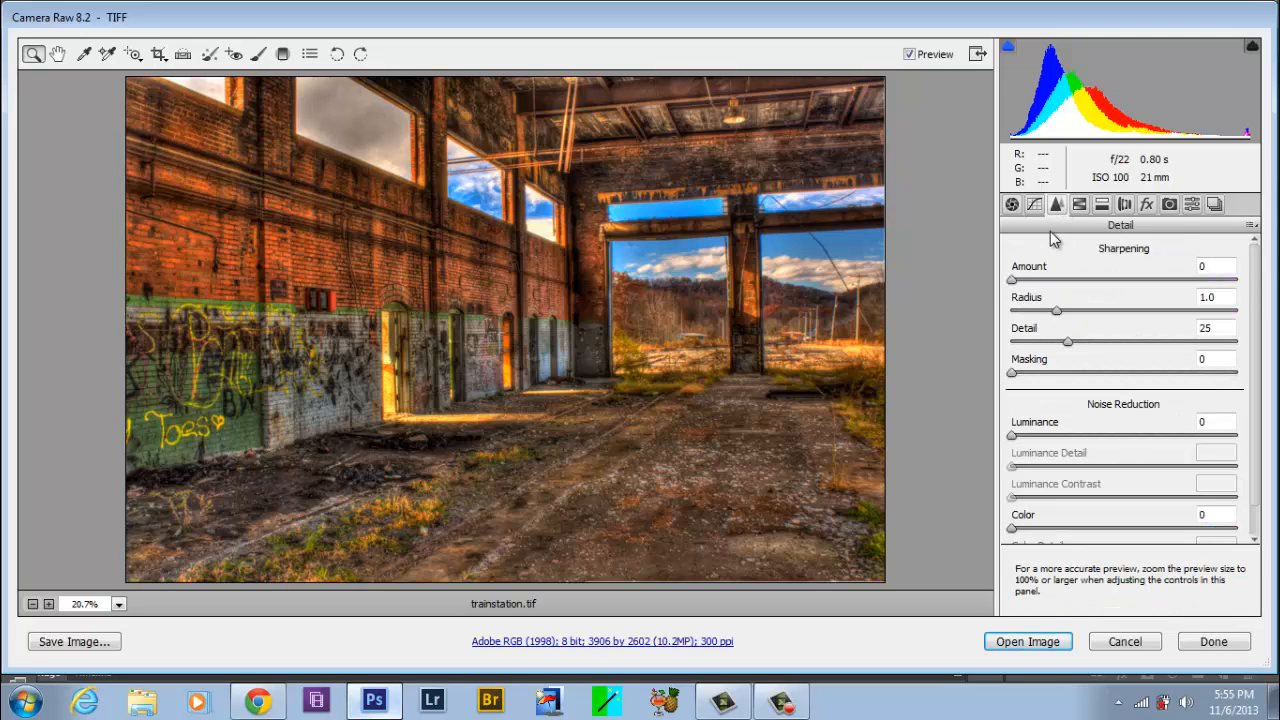
{"action": "left_click_drag", "start_coordinate": [1014, 286], "coordinate": [1061, 283]}
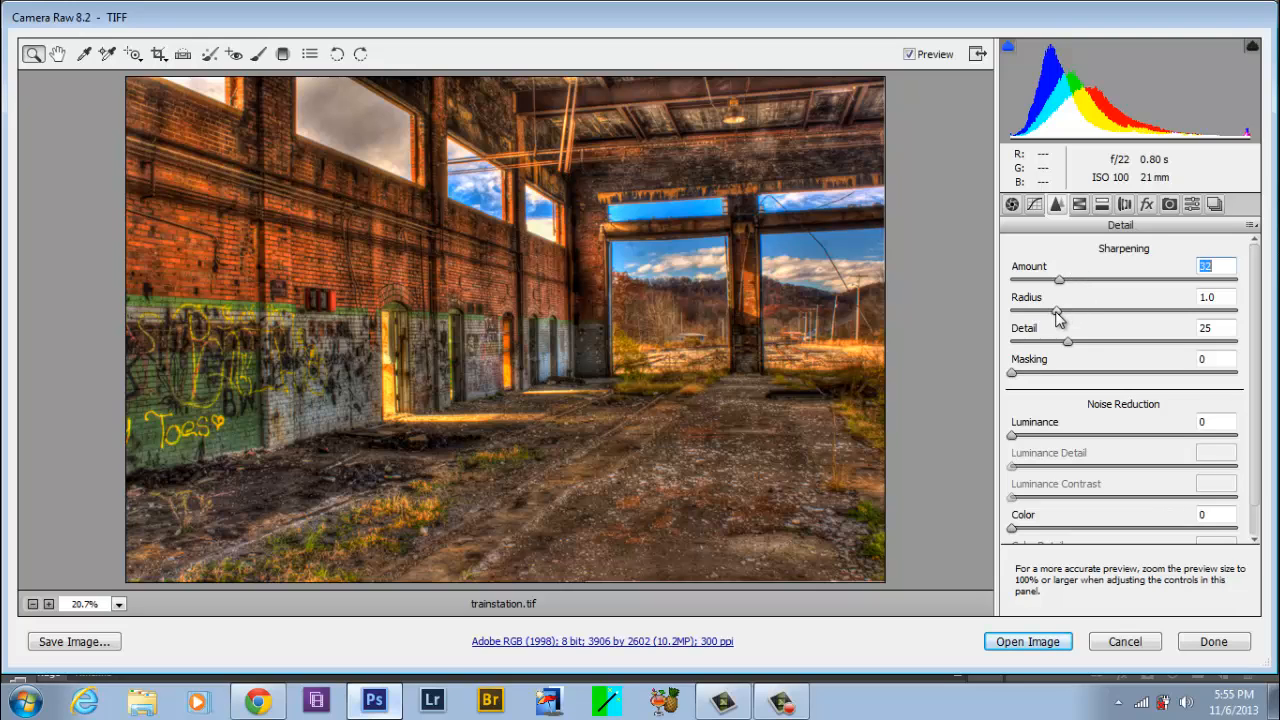
{"action": "left_click", "coordinate": [1055, 310]}
{"action": "left_click_drag", "start_coordinate": [1056, 312], "coordinate": [1033, 311]}
- Set the sharpening Masking to 85, using the mask preview to limit sharpening to the edges
{"action": "left_click", "coordinate": [1012, 374], "text": "alt"}
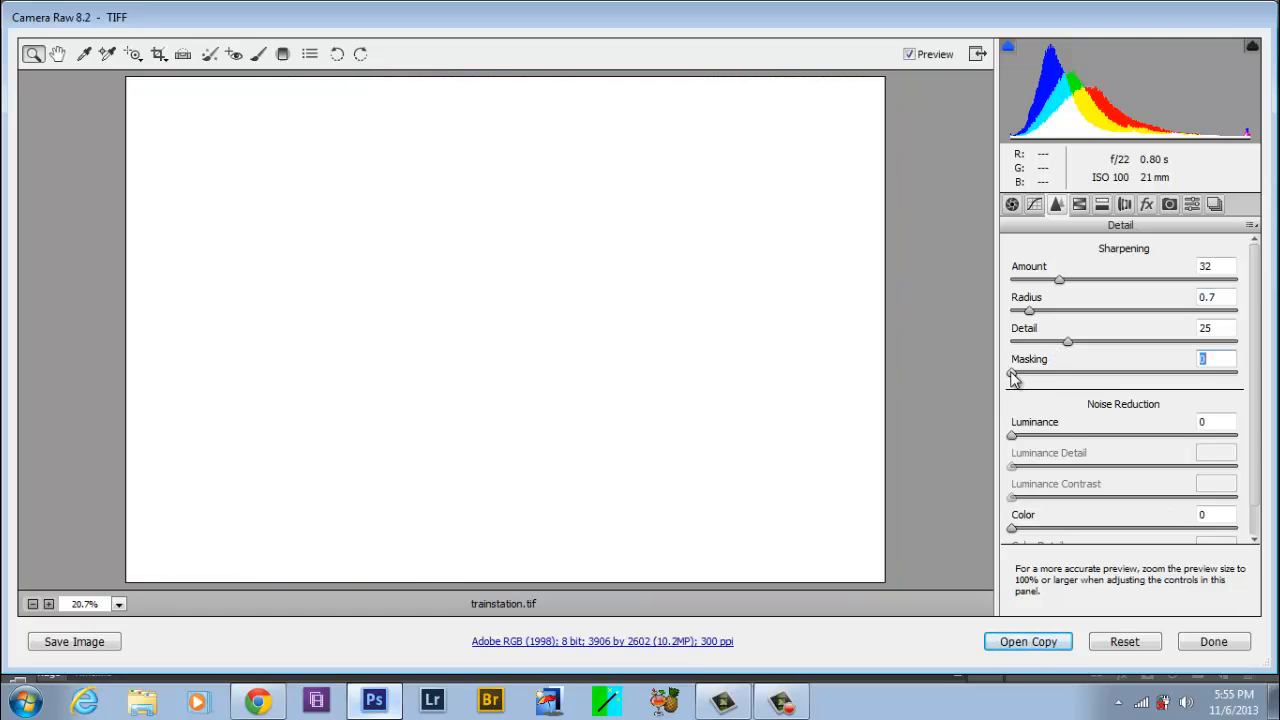
{"action": "left_click_drag", "start_coordinate": [1012, 376], "coordinate": [1205, 378]}
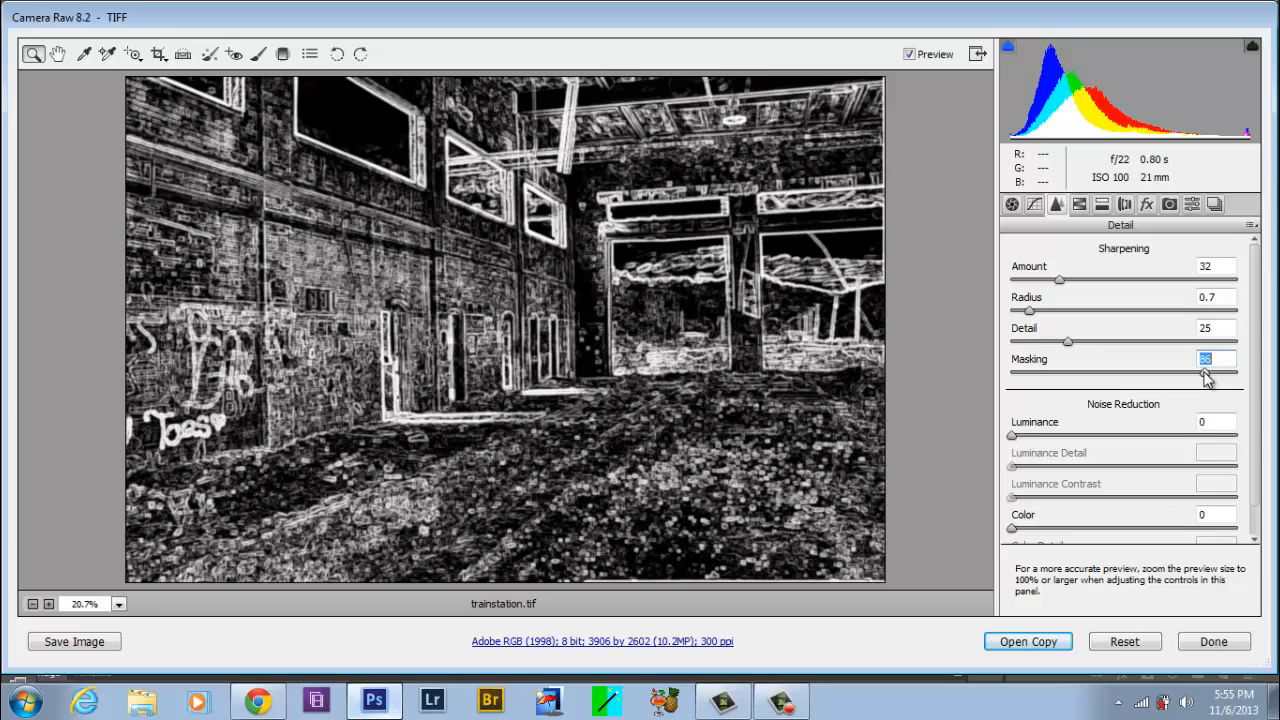
{"action": "mouse_move", "coordinate": [1206, 378]}
{"action": "left_mouse_down"}
{"action": "mouse_move", "coordinate": [1180, 376]}
{"action": "mouse_move", "coordinate": [1203, 377]}
{"action": "left_mouse_up"}
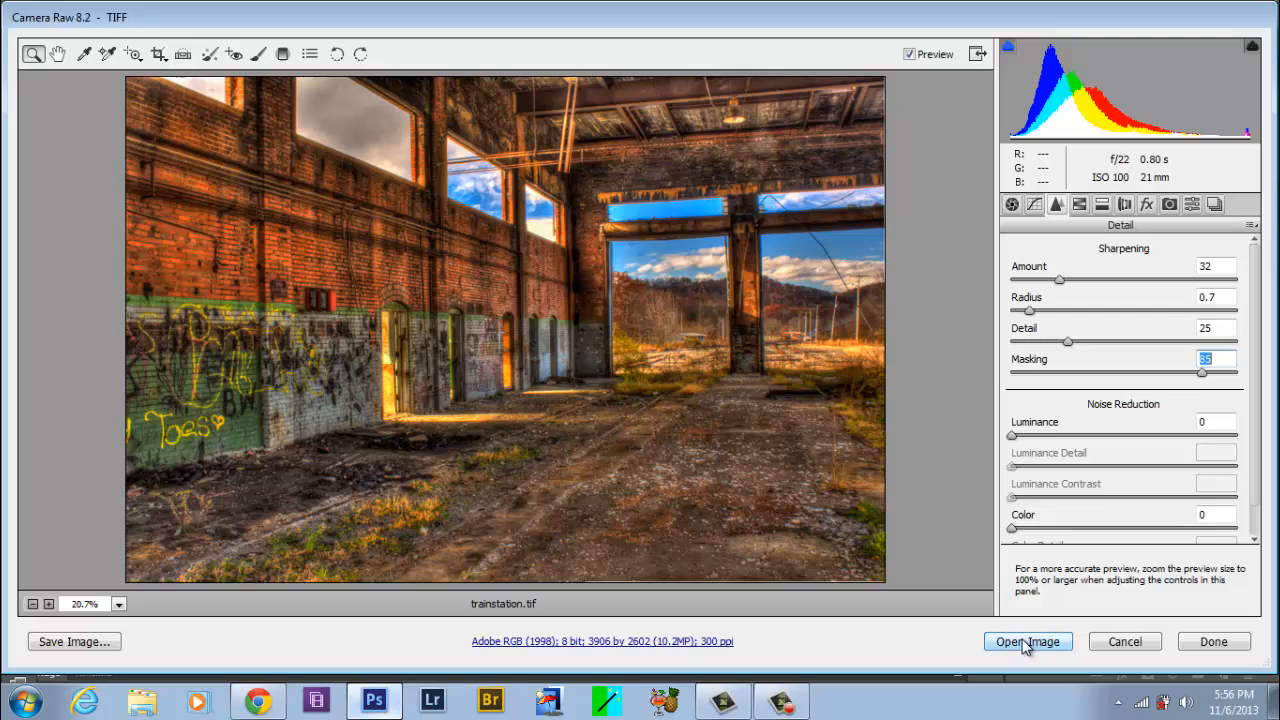
- Enable the lens profile corrections for the photo
{"action": "left_click", "coordinate": [1123, 205]}
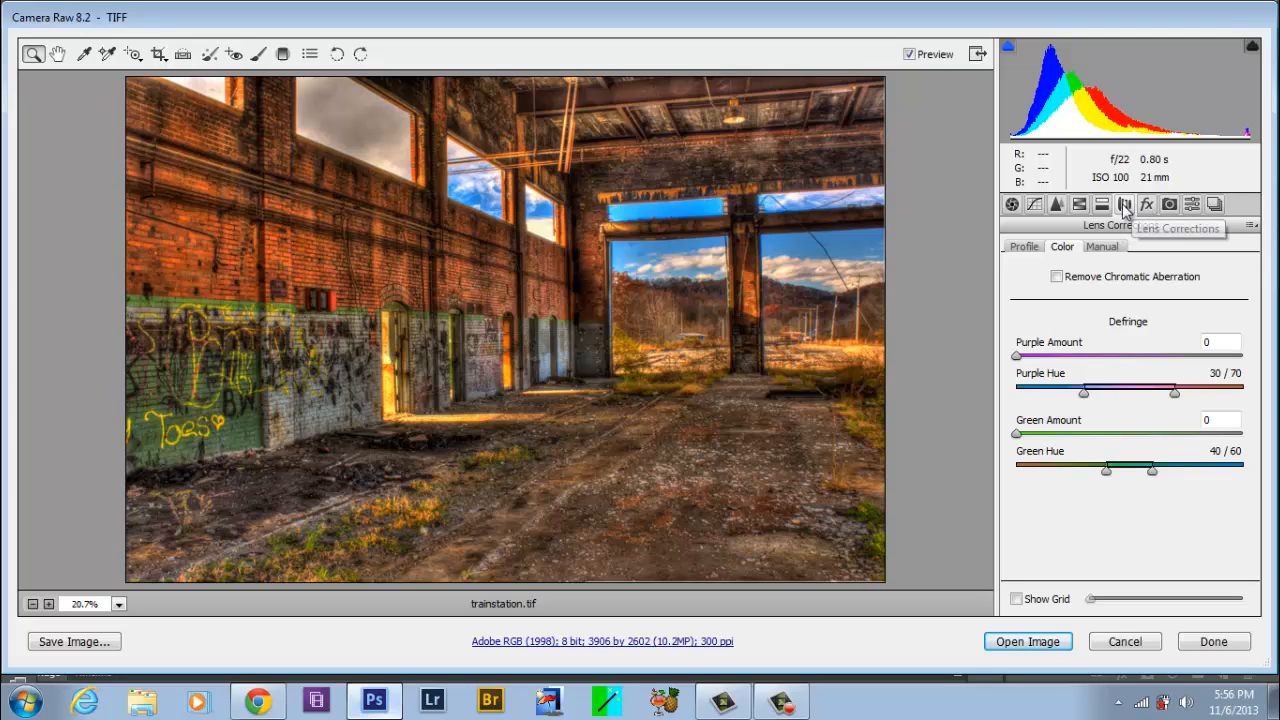
{"action": "left_click", "coordinate": [1030, 249]}
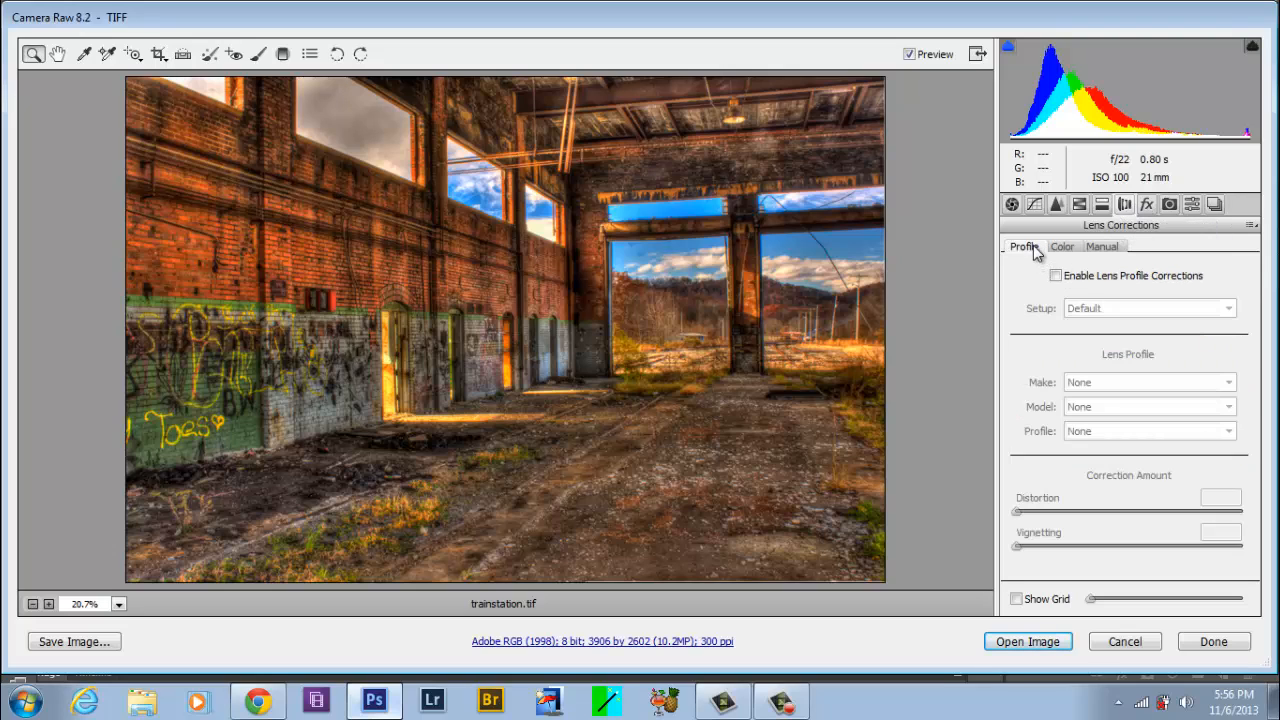
{"action": "left_click", "coordinate": [1056, 276]}
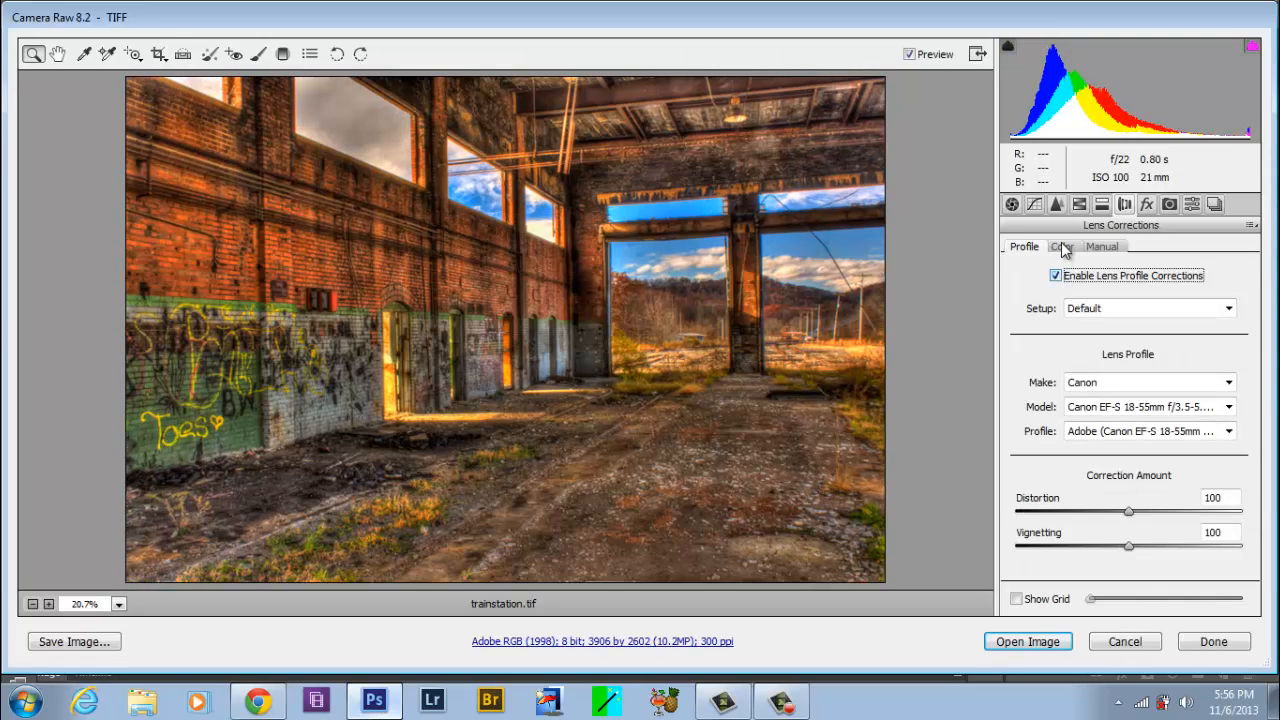
- Remove chromatic aberration and set the Defringe amounts to 7 for purple and 8 for green
{"action": "left_click", "coordinate": [1062, 247]}
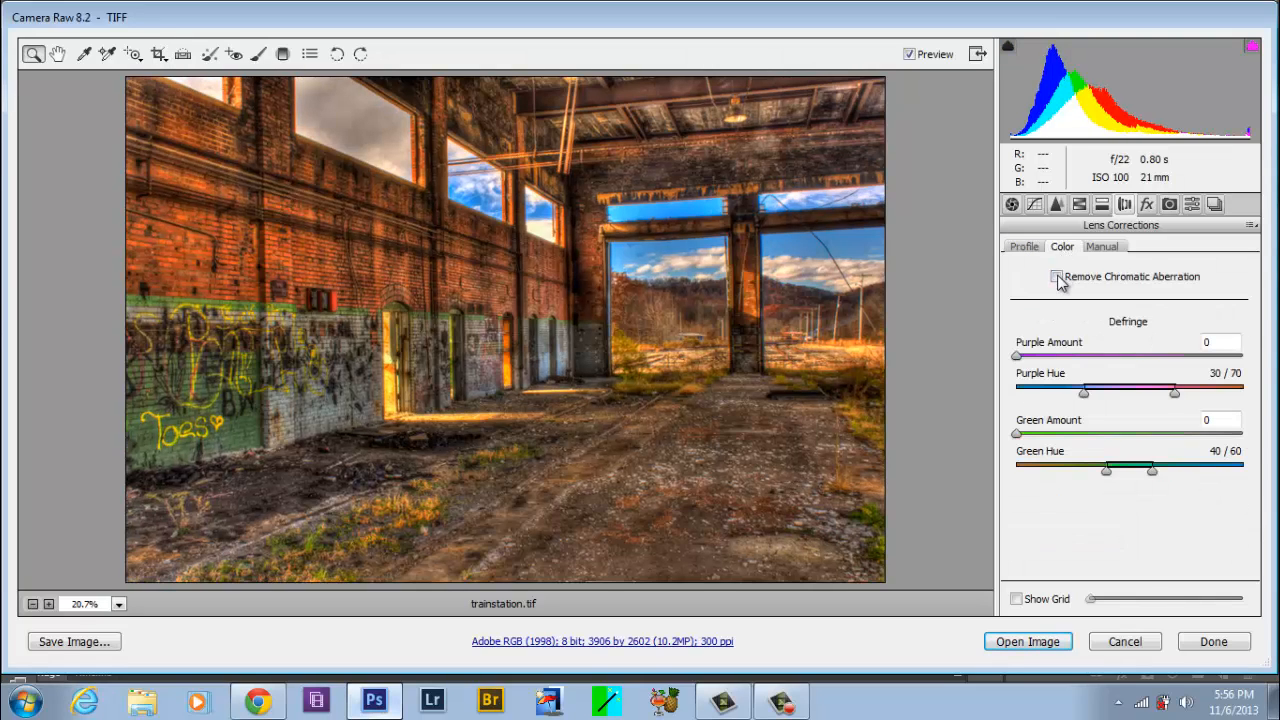
{"action": "left_click", "coordinate": [1057, 277]}
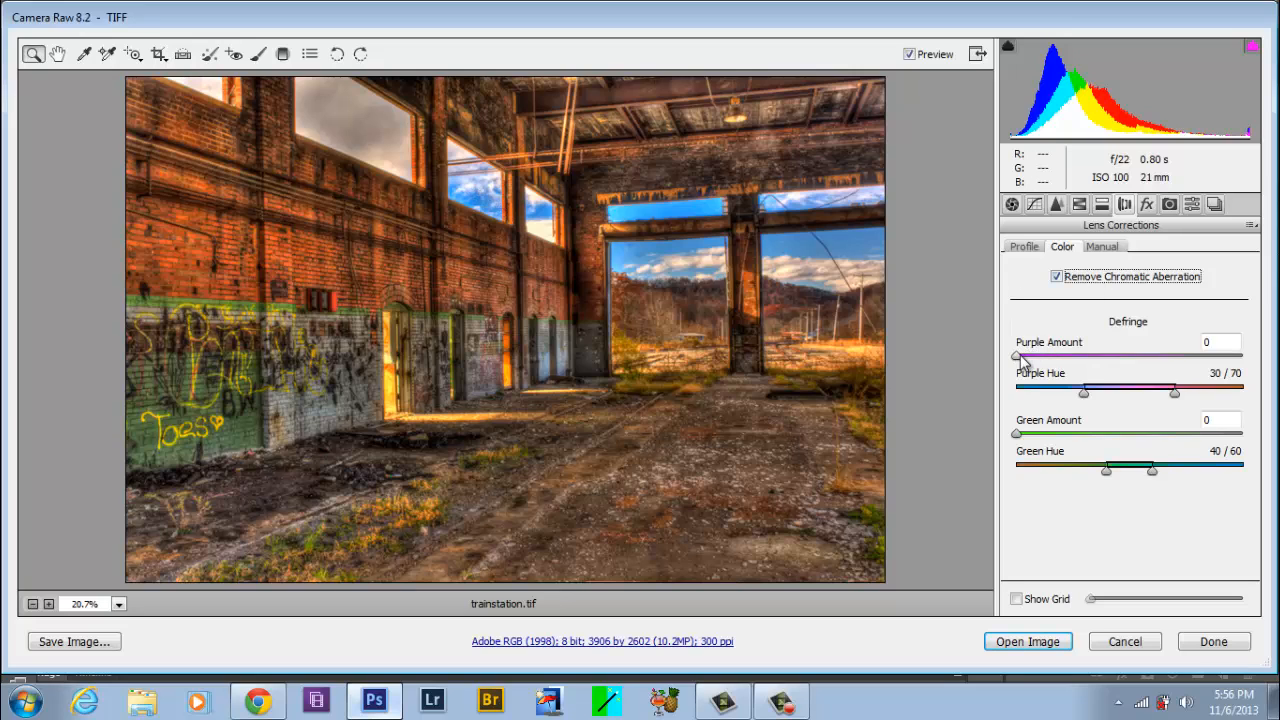
{"action": "left_click_drag", "start_coordinate": [1016, 356], "coordinate": [1097, 358]}
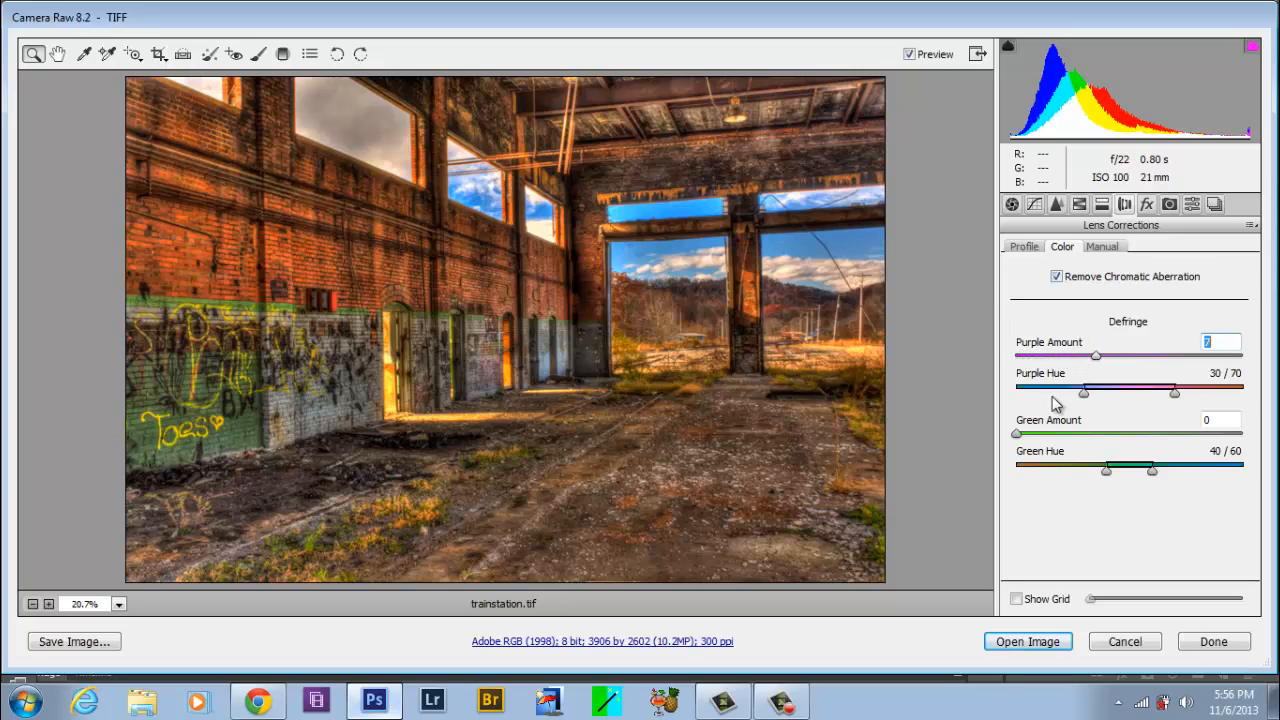
{"action": "left_click_drag", "start_coordinate": [1020, 437], "coordinate": [1108, 450]}
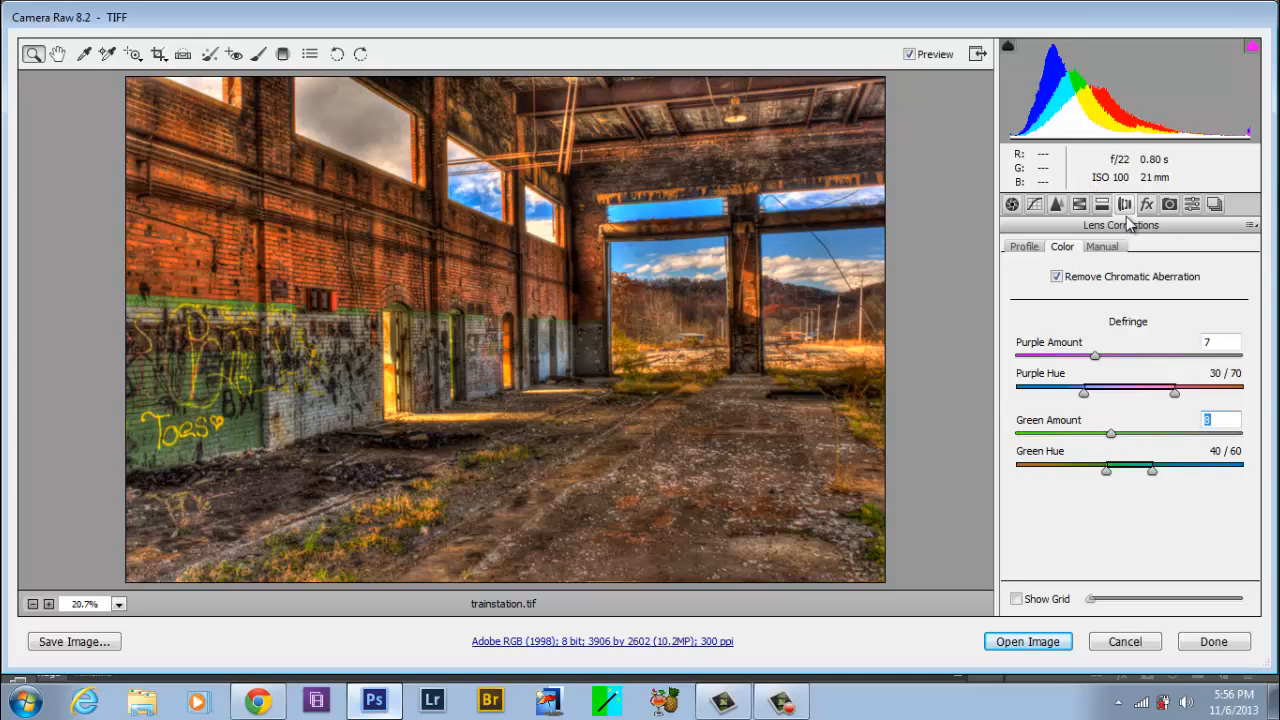
- Compare the photo with and without the Basic adjustments by toggling the preview
{"action": "left_click", "coordinate": [1147, 205]}
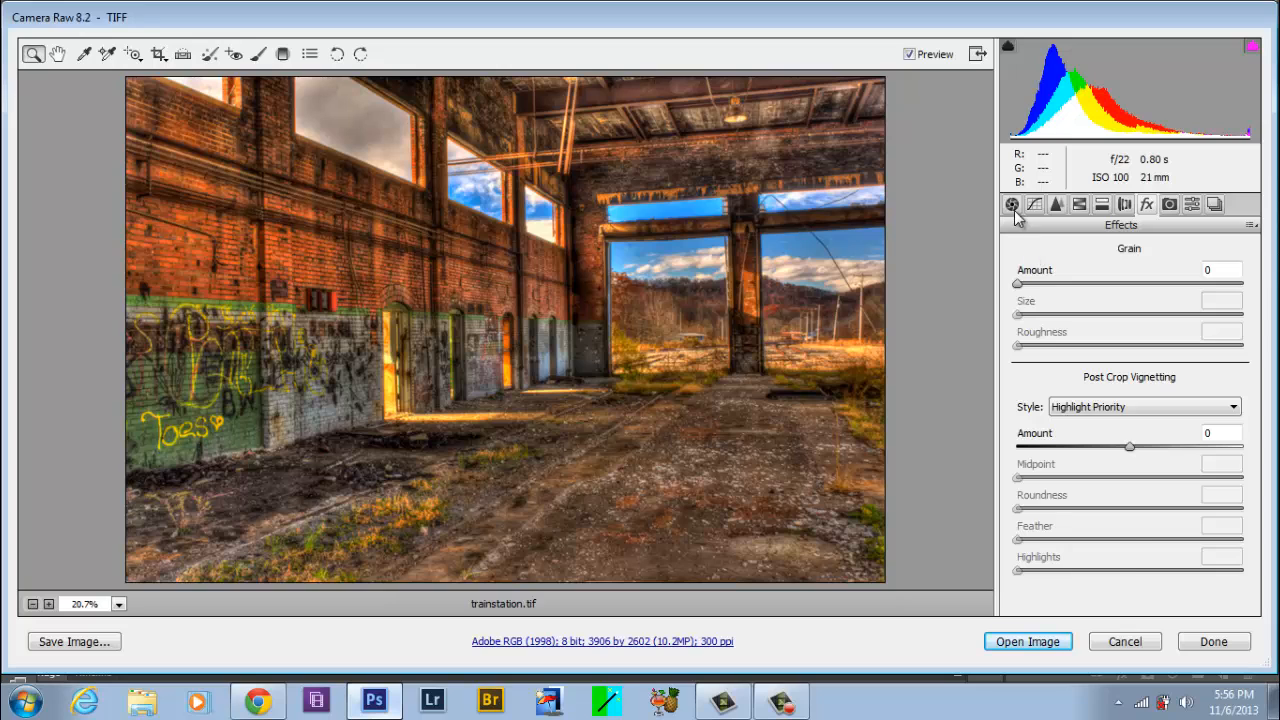
{"action": "left_click", "coordinate": [1012, 204]}
{"action": "left_click", "coordinate": [909, 55]}
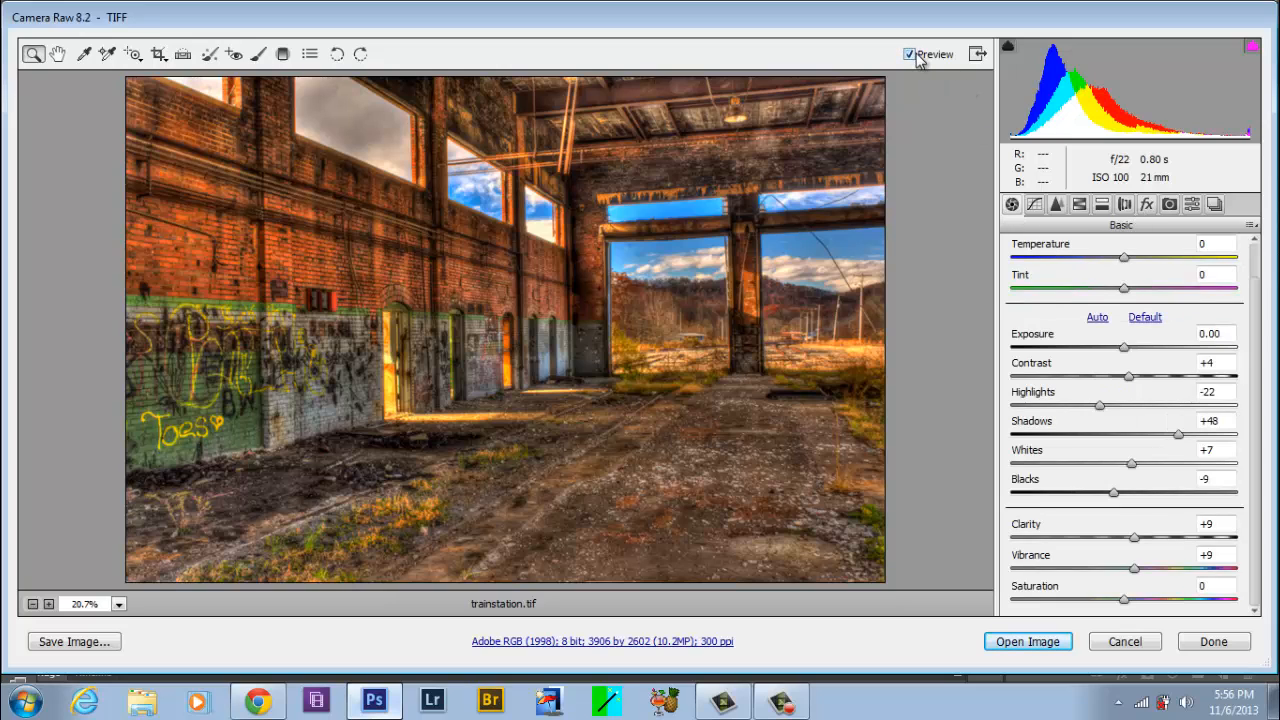
{"action": "left_click", "coordinate": [909, 55]}
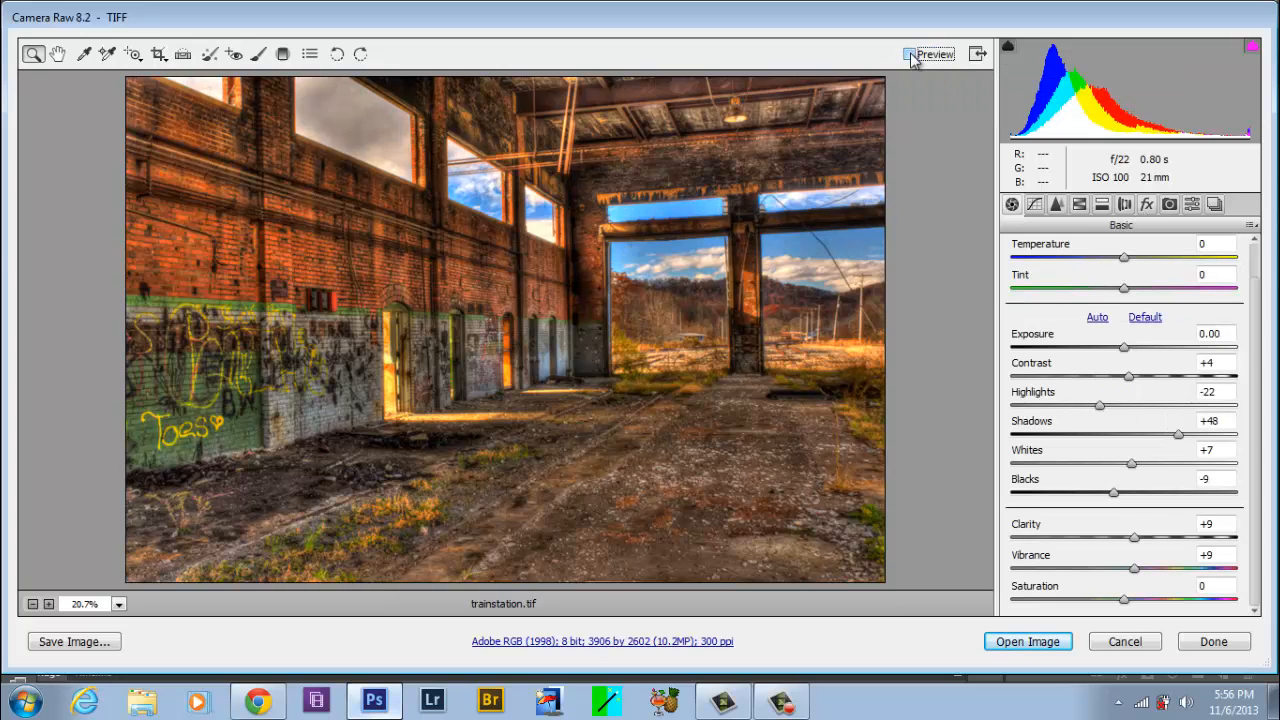
{"action": "left_click", "coordinate": [909, 55]}
{"action": "left_click", "coordinate": [909, 55]}
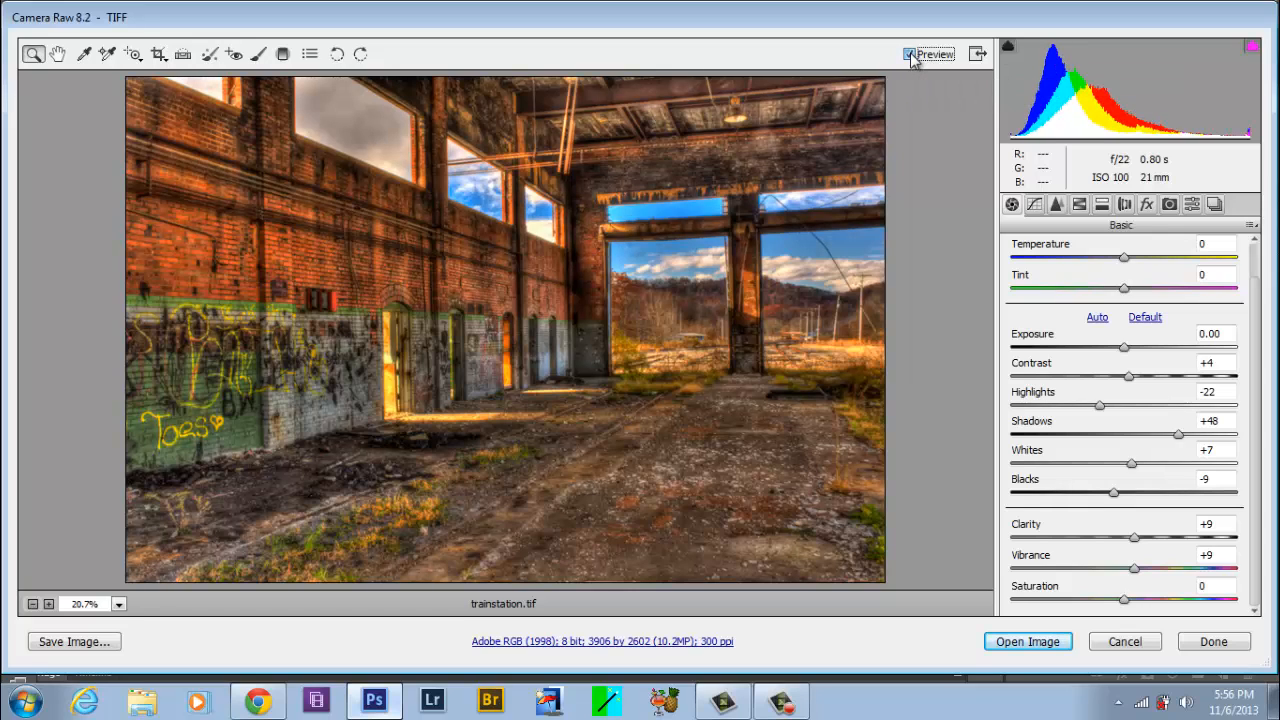
{"action": "left_click", "coordinate": [909, 55]}
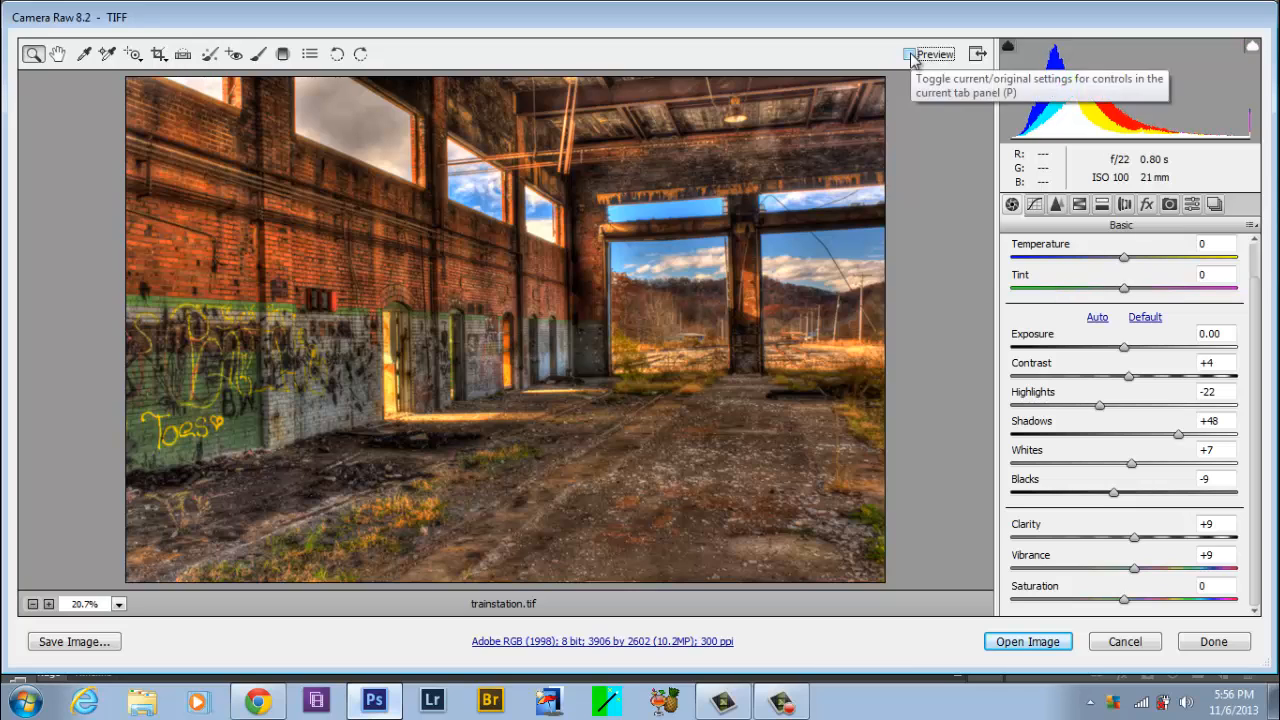
{"action": "left_click", "coordinate": [911, 56]}
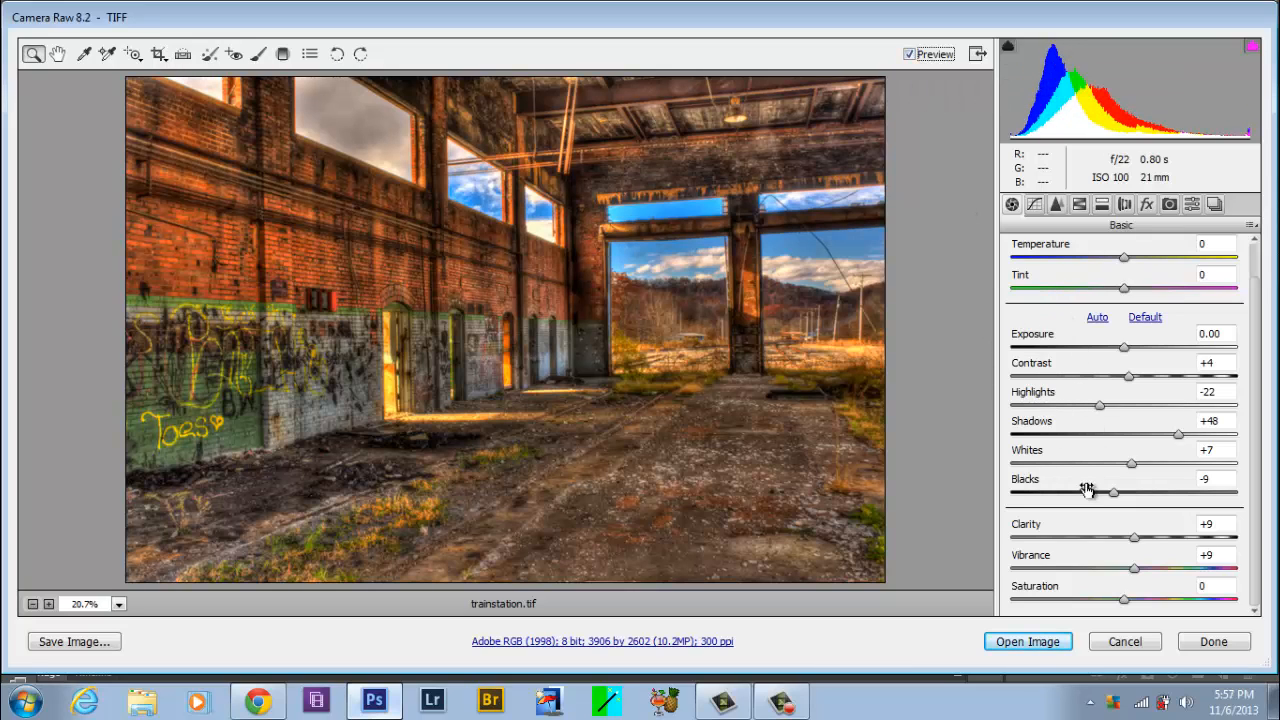
{"action": "left_click", "coordinate": [911, 55]}
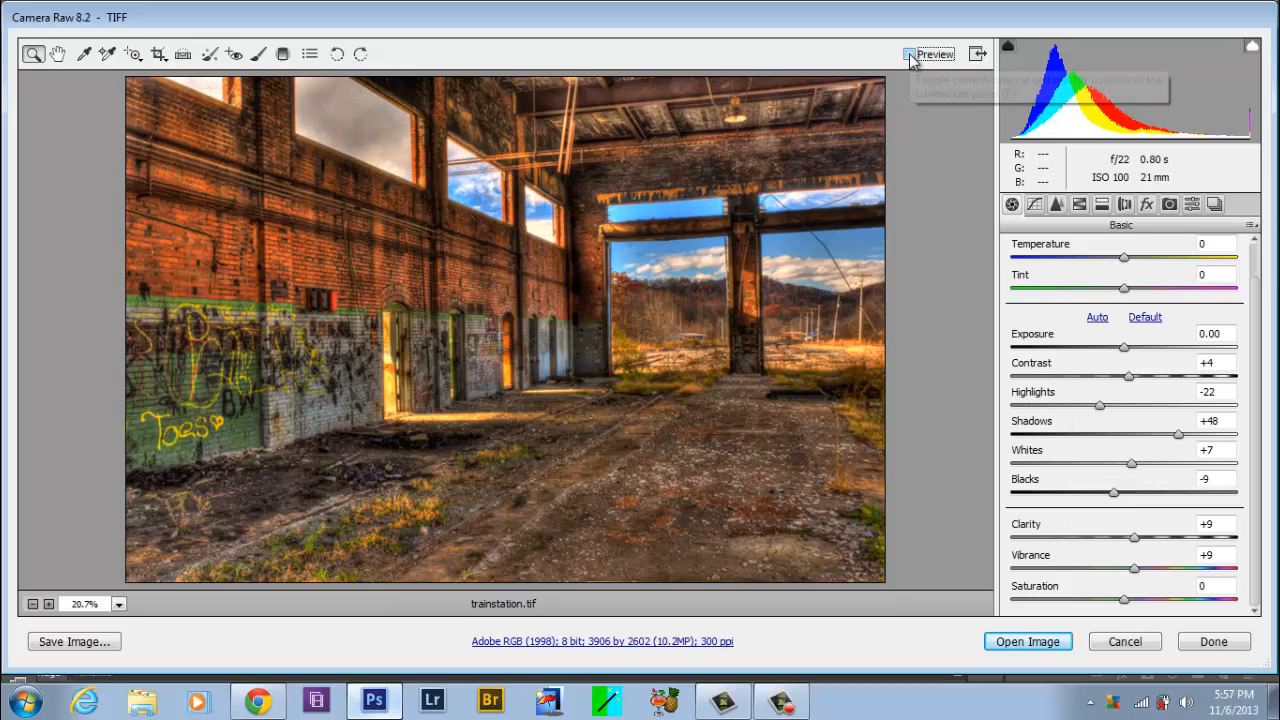
{"action": "left_click", "coordinate": [911, 55]}
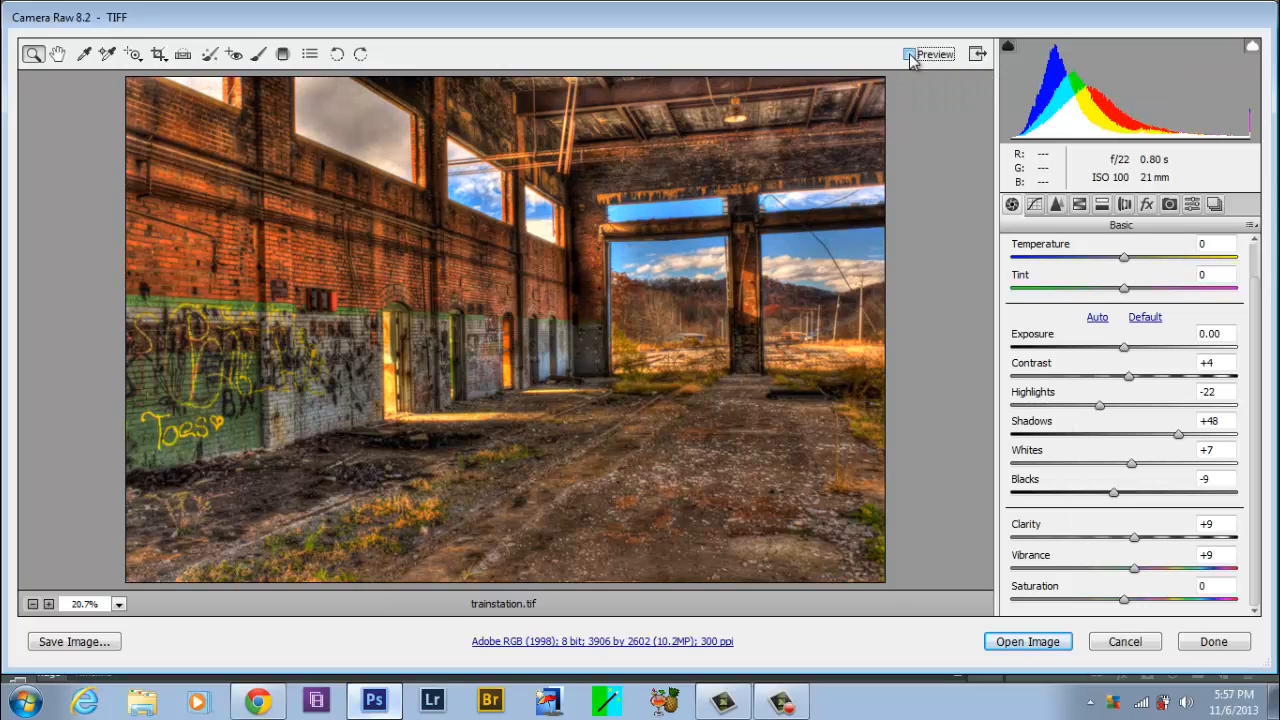
- Open the adjusted photo in Photoshop and add an empty layer above the background
{"action": "left_click", "coordinate": [1032, 643]}
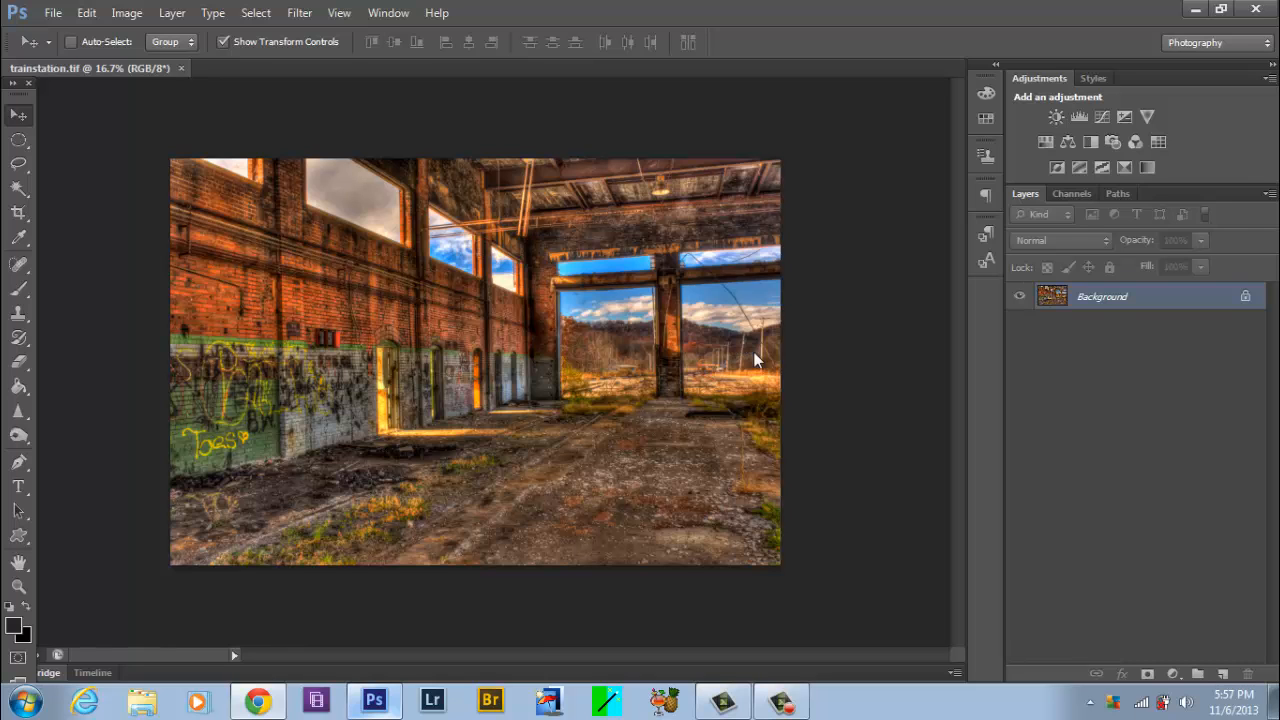
{"action": "key", "text": "ctrl+0"}
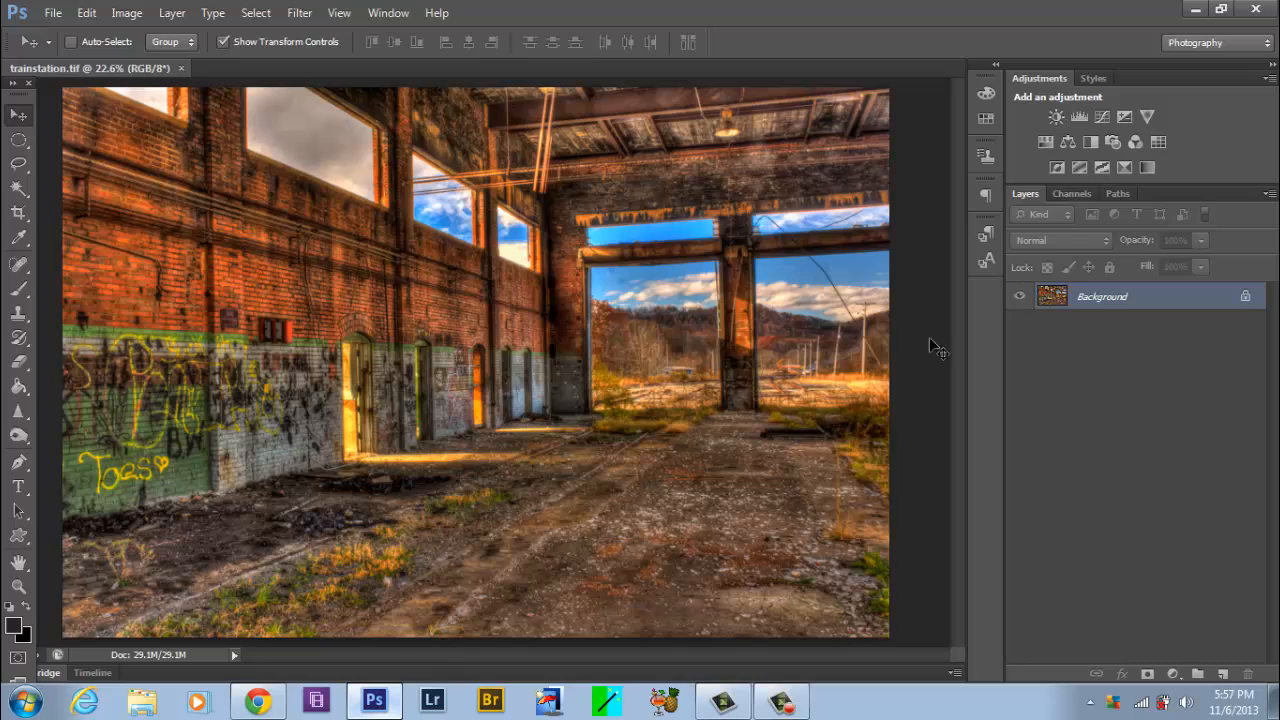
{"action": "left_click", "coordinate": [1222, 674]}
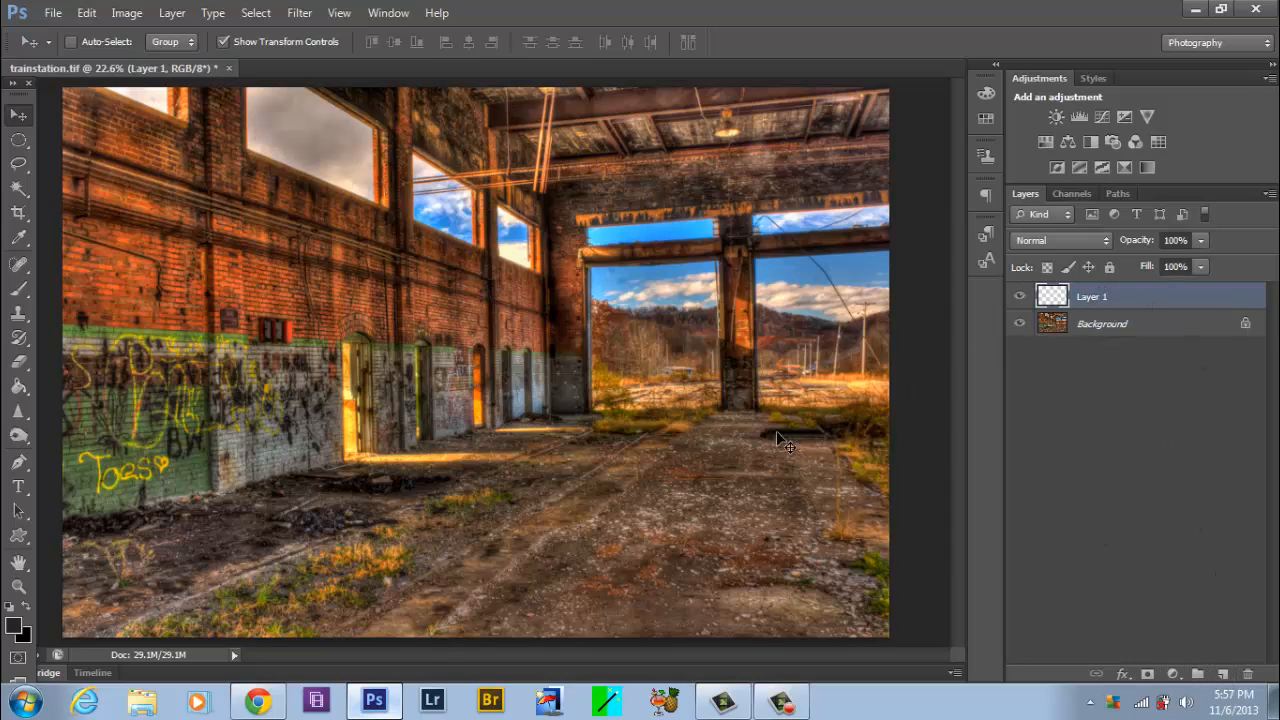
- Remove the dark dust spots from the sky in the large opening with the content-aware Spot Healing Brush, sampling all layers
{"action": "scroll", "coordinate": [628, 337], "scroll_direction": "up", "scroll_amount": 5}
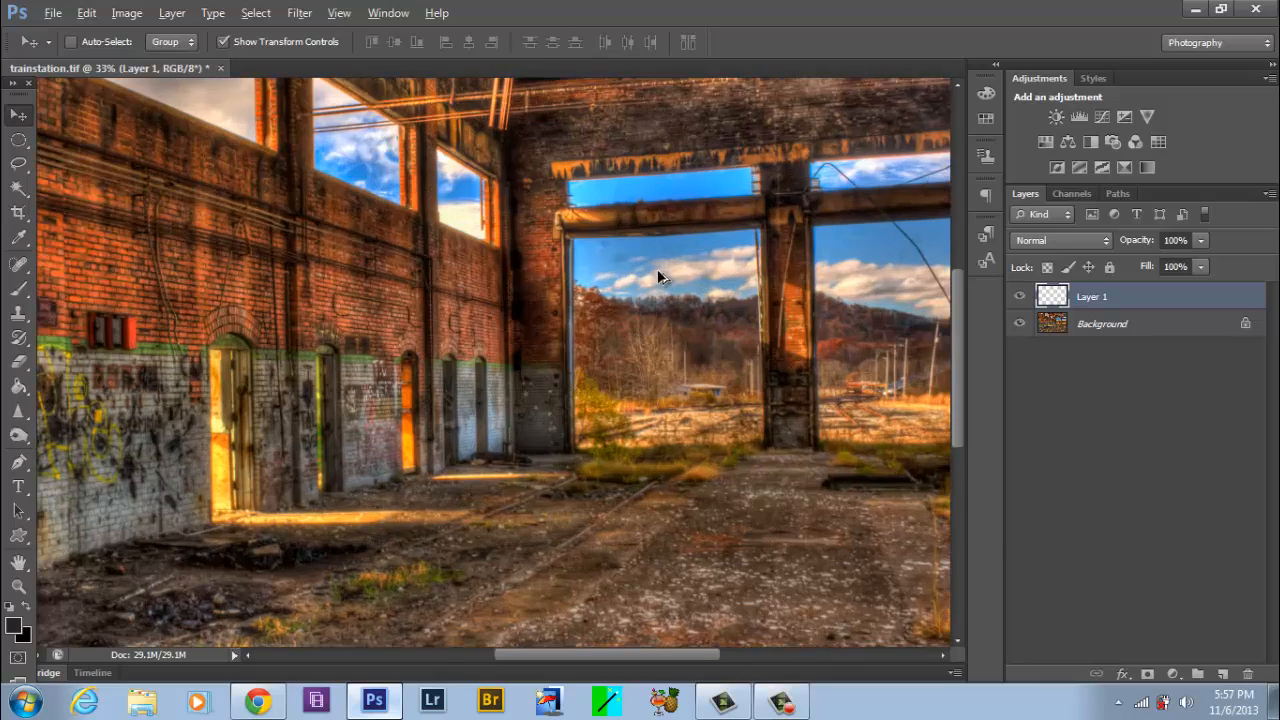
{"action": "scroll", "coordinate": [668, 242], "scroll_direction": "up", "scroll_amount": 4}
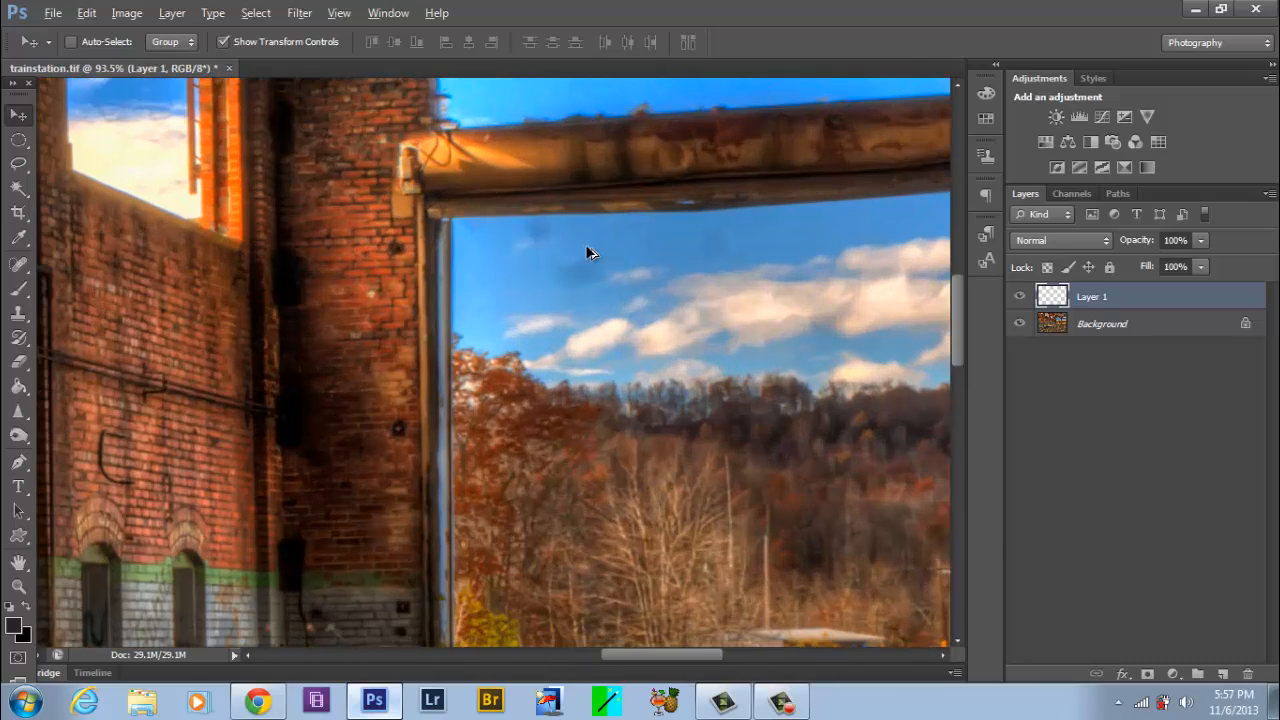
{"action": "key", "text": "alt"}
{"action": "left_click", "coordinate": [18, 264]}
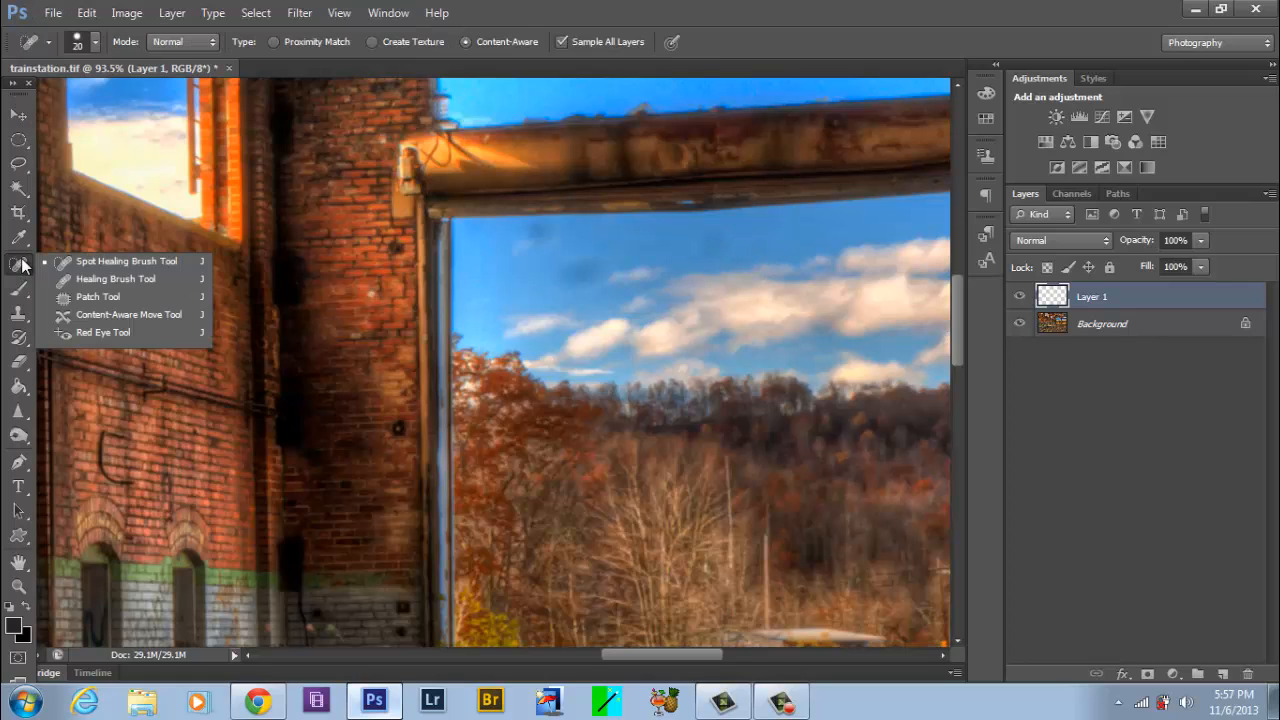
{"action": "left_click", "coordinate": [116, 260]}
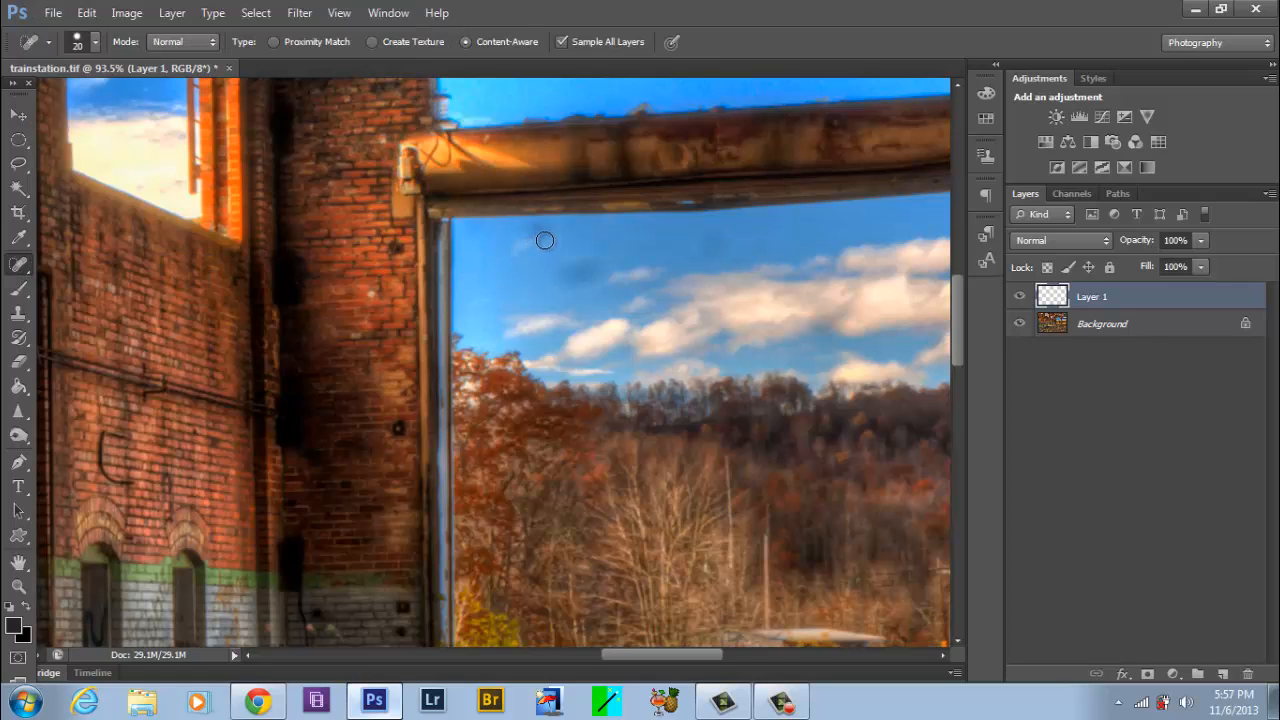
{"action": "mouse_move", "coordinate": [543, 237]}
{"action": "left_mouse_down"}
{"action": "mouse_move", "coordinate": [530, 228]}
{"action": "mouse_move", "coordinate": [540, 245]}
{"action": "mouse_move", "coordinate": [580, 250]}
{"action": "mouse_move", "coordinate": [560, 280]}
{"action": "mouse_move", "coordinate": [596, 266]}
{"action": "left_mouse_up"}
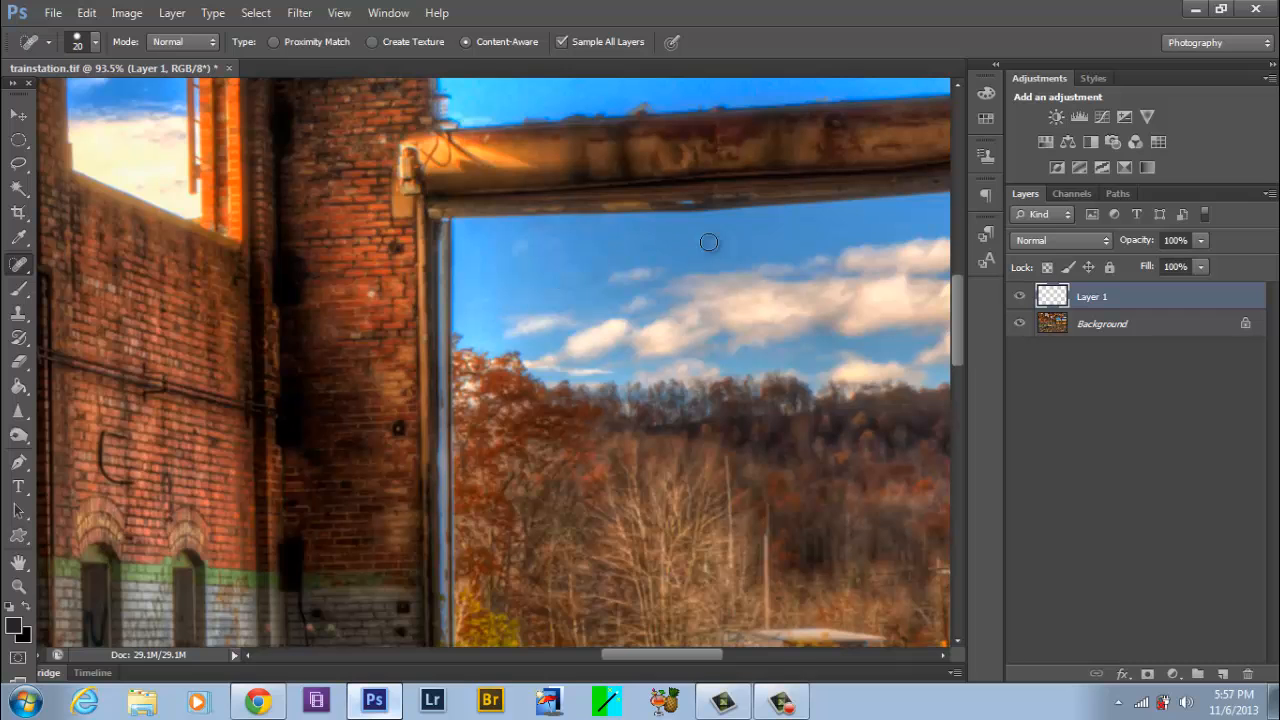
{"action": "mouse_move", "coordinate": [724, 232]}
{"action": "left_mouse_down"}
{"action": "mouse_move", "coordinate": [708, 258]}
{"action": "mouse_move", "coordinate": [718, 242]}
{"action": "left_mouse_up"}
{"action": "left_click", "coordinate": [536, 281]}
{"action": "left_click", "coordinate": [645, 307]}
{"action": "mouse_move", "coordinate": [694, 294]}
{"action": "left_mouse_down"}
{"action": "mouse_move", "coordinate": [462, 317]}
{"action": "mouse_move", "coordinate": [647, 316]}
{"action": "mouse_move", "coordinate": [497, 304]}
{"action": "mouse_move", "coordinate": [363, 329]}
{"action": "left_mouse_up"}
{"action": "left_click_drag", "start_coordinate": [506, 310], "coordinate": [516, 318]}
{"action": "left_click_drag", "start_coordinate": [568, 262], "coordinate": [560, 264]}
{"action": "left_click_drag", "start_coordinate": [722, 260], "coordinate": [723, 266]}
{"action": "left_click_drag", "start_coordinate": [466, 300], "coordinate": [501, 310]}
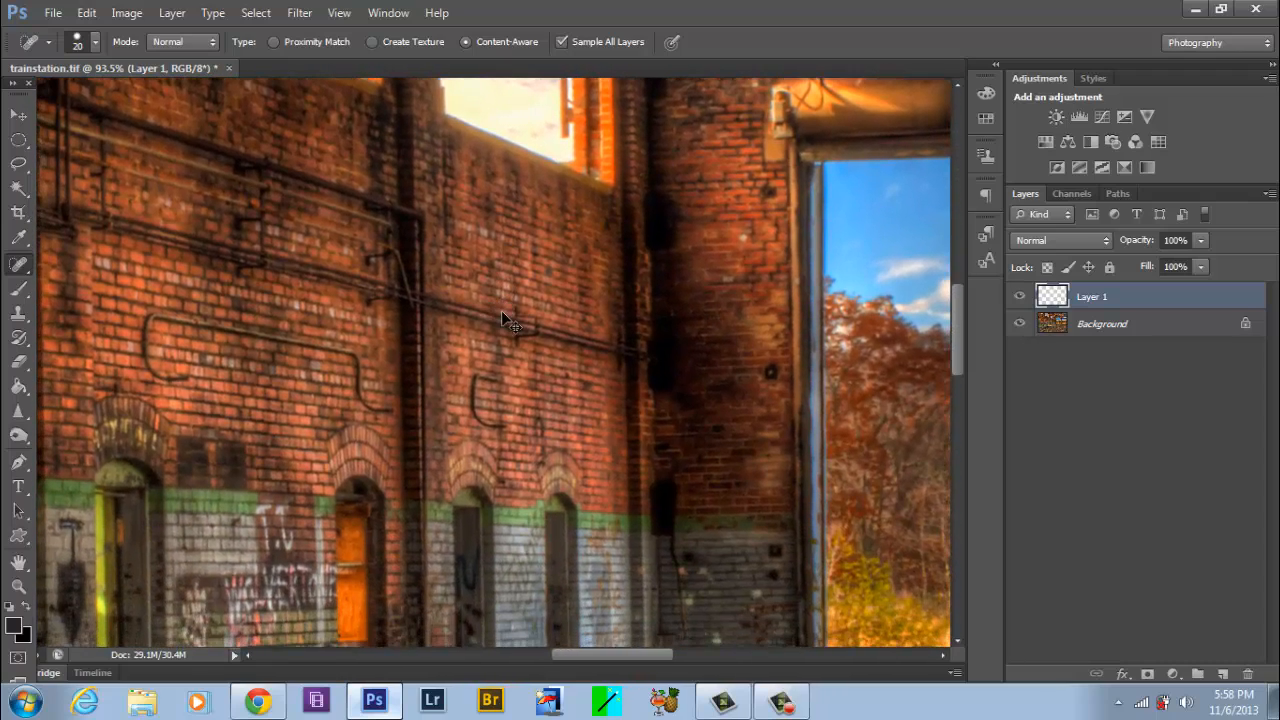
- Merge the healing layer with the background and duplicate the merged layer
{"action": "key", "text": "ctrl+0"}
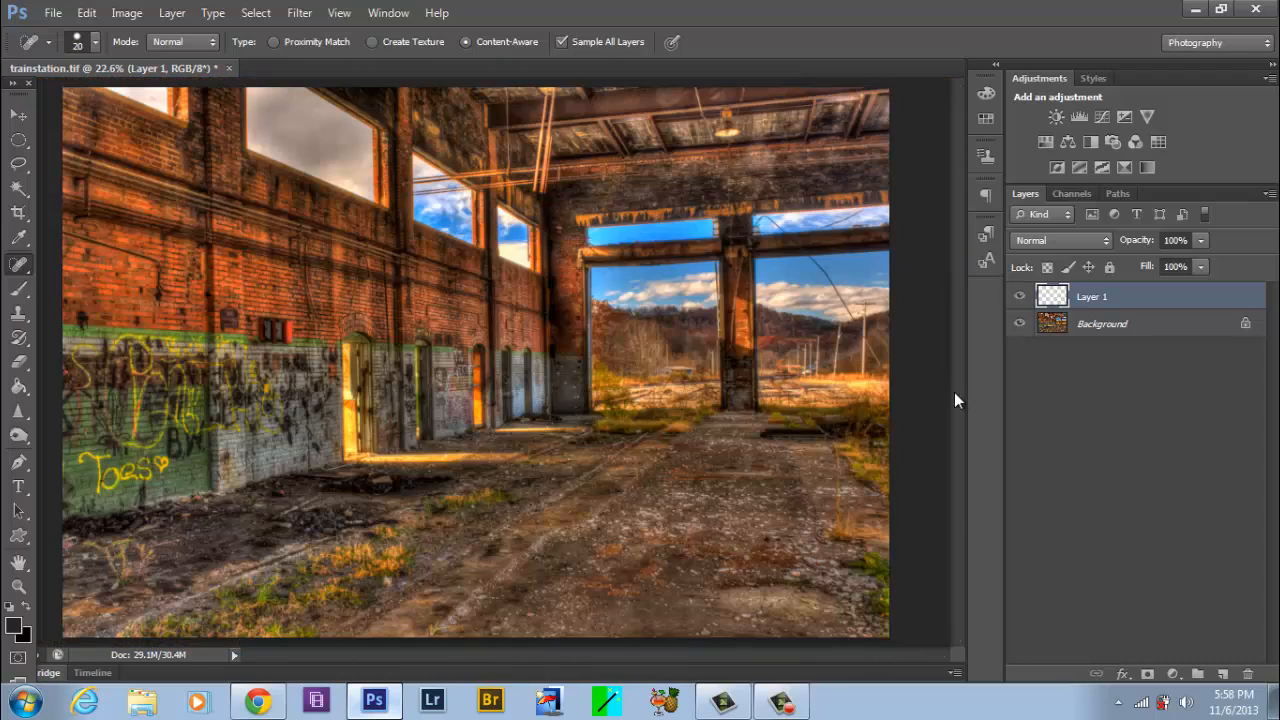
{"action": "left_click", "coordinate": [1153, 324], "text": "shift"}
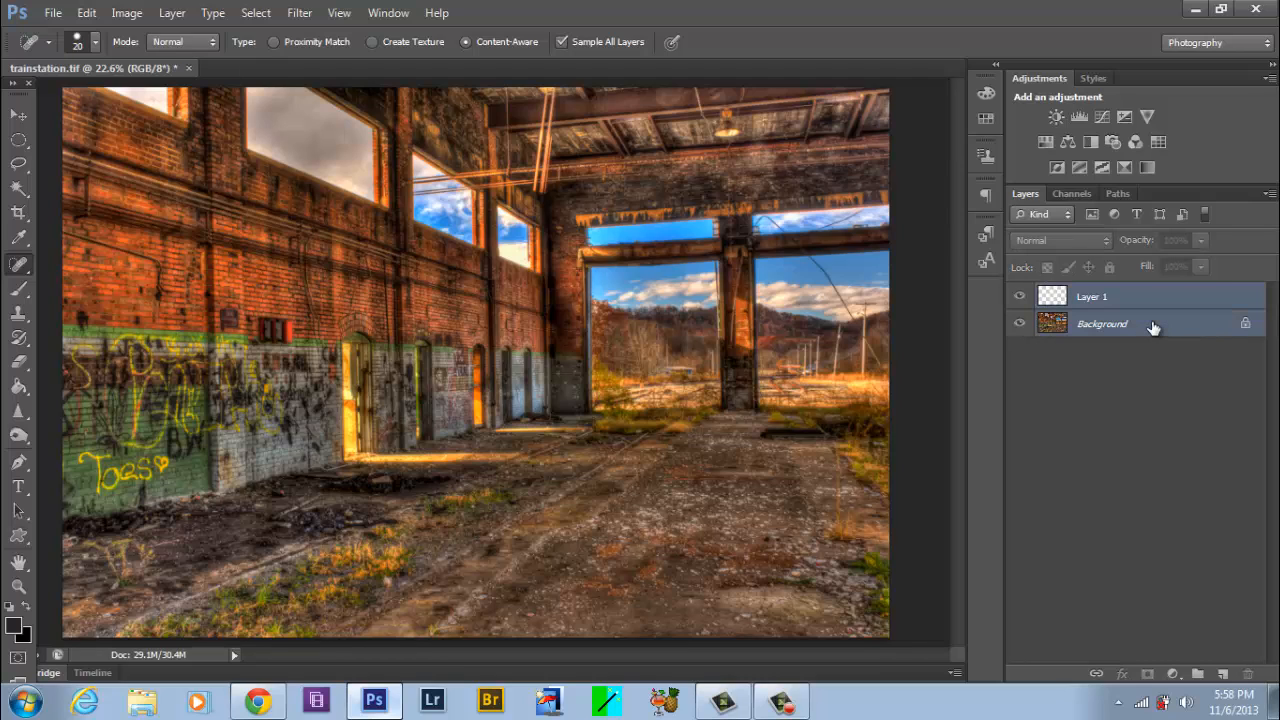
{"action": "right_click", "coordinate": [1152, 324]}
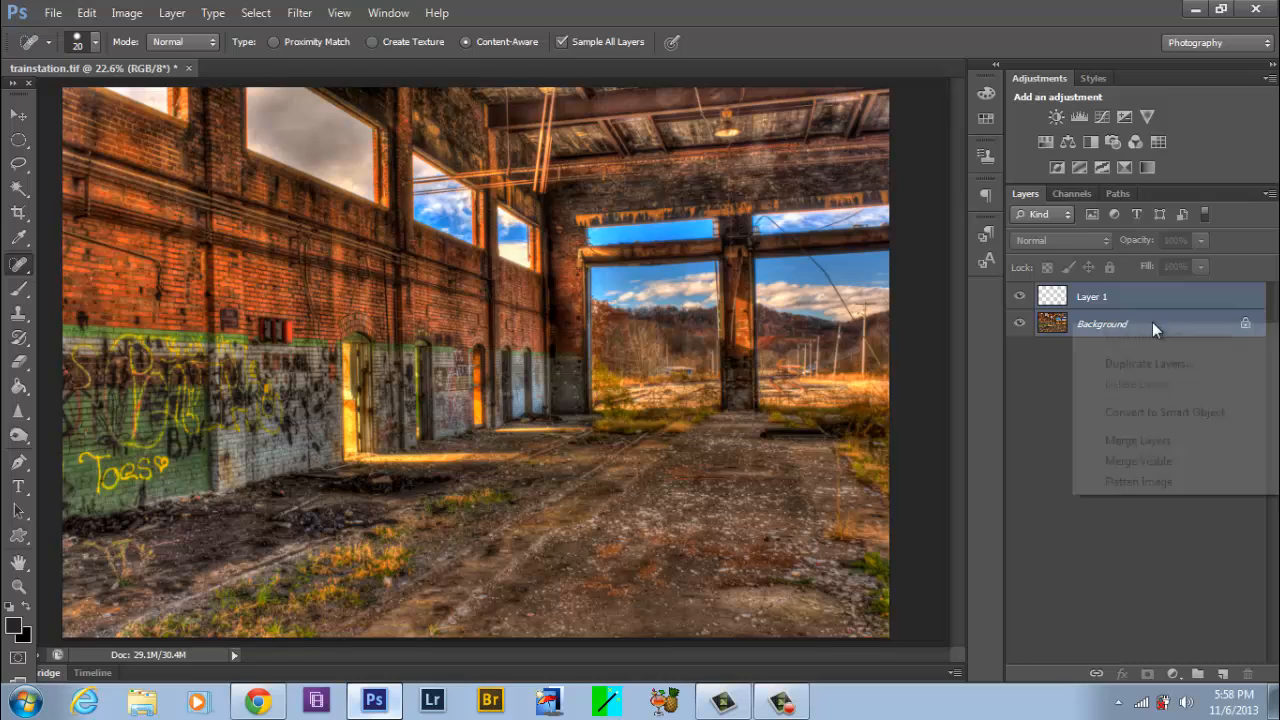
{"action": "left_click", "coordinate": [1125, 440]}
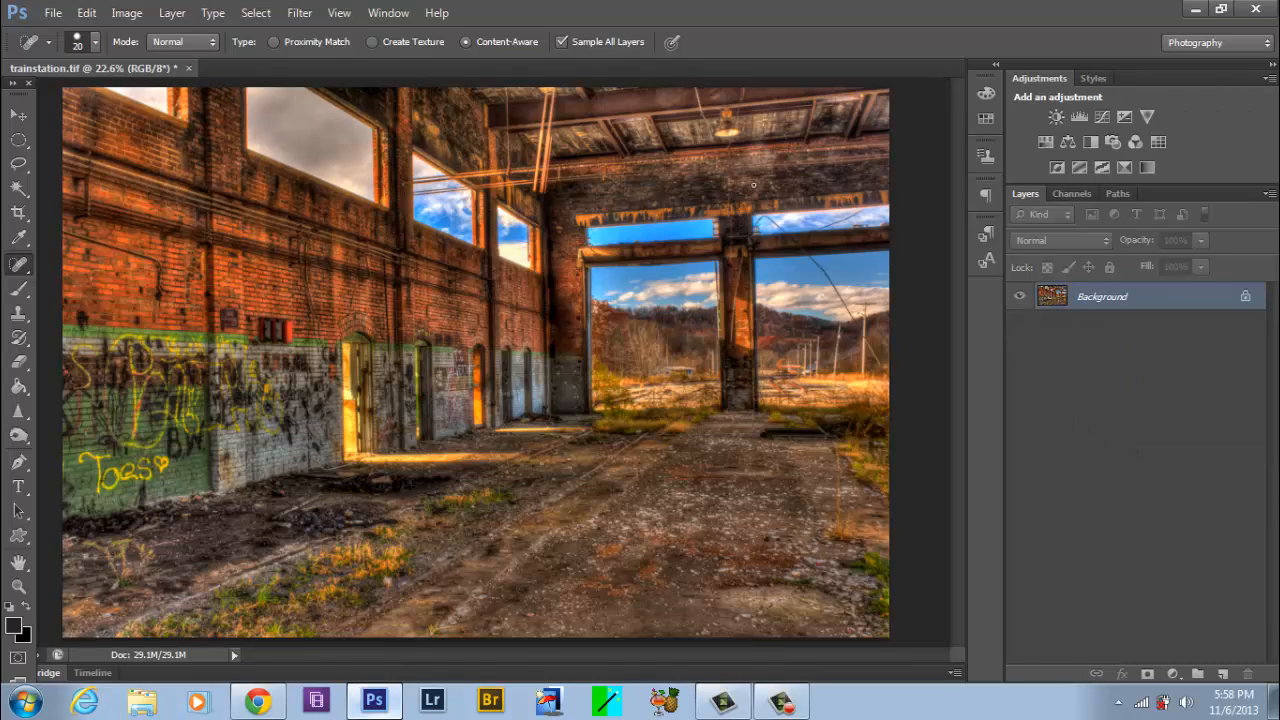
{"action": "key", "text": "ctrl+j"}
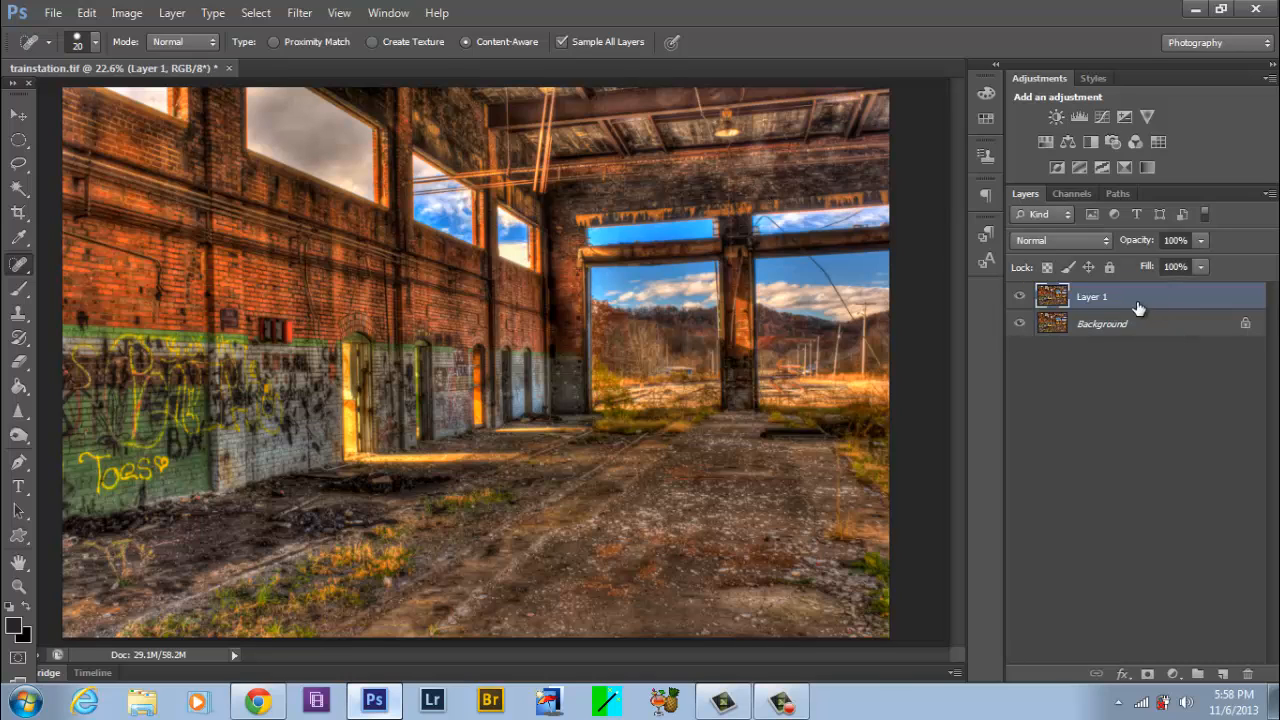
- Apply a High Pass filter to the duplicate layer, using a low radius that reveals only the edge detail
{"action": "left_click", "coordinate": [301, 13]}
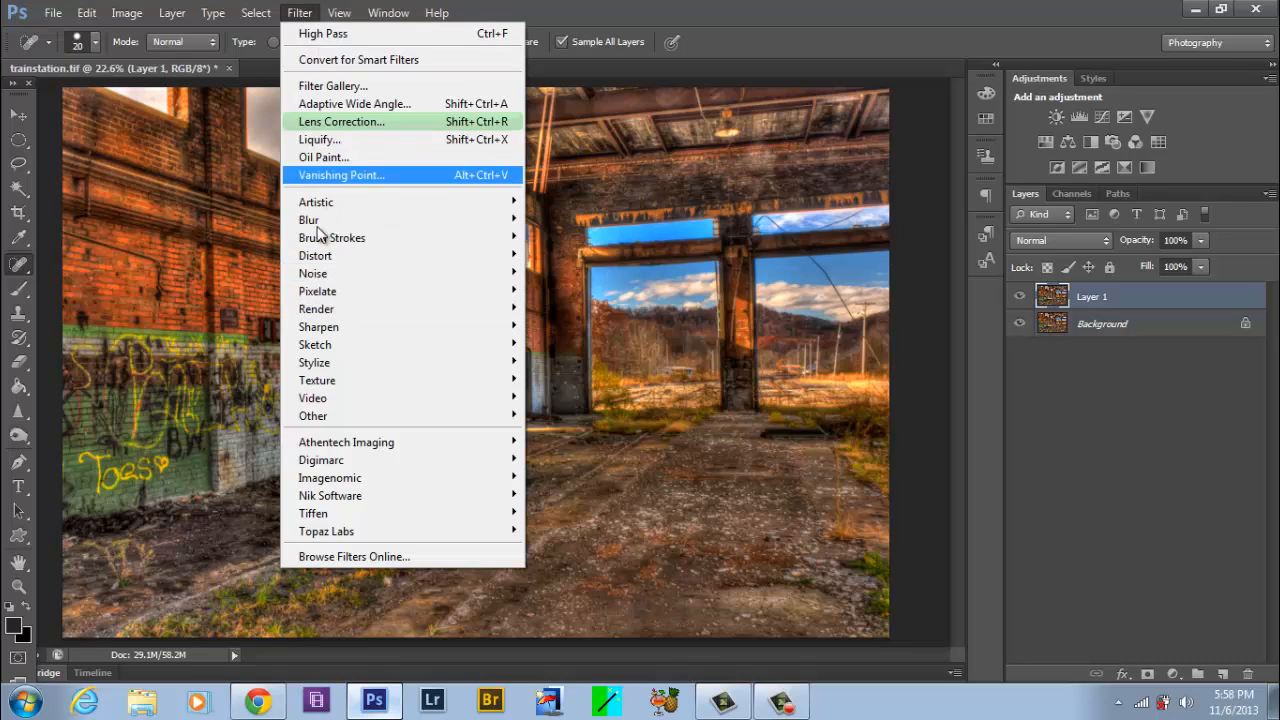
{"action": "mouse_move", "coordinate": [357, 415]}
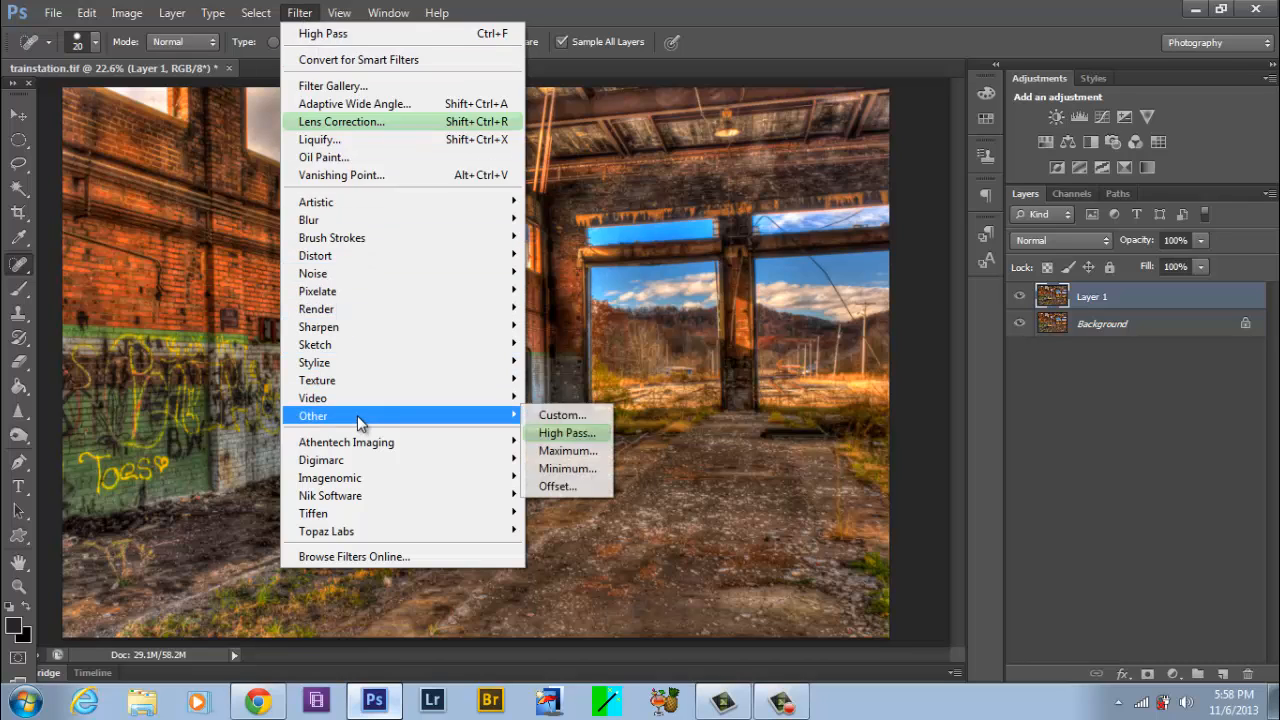
{"action": "left_click", "coordinate": [562, 433]}
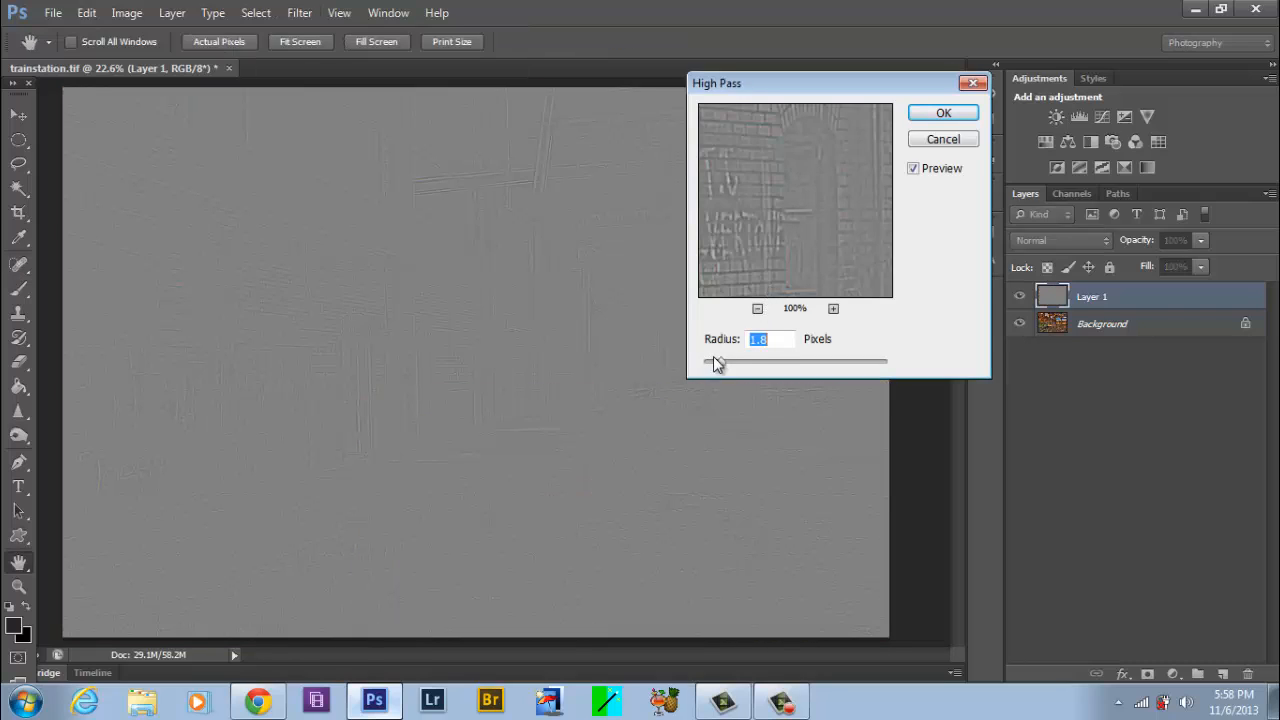
{"action": "left_click_drag", "start_coordinate": [722, 364], "coordinate": [654, 362]}
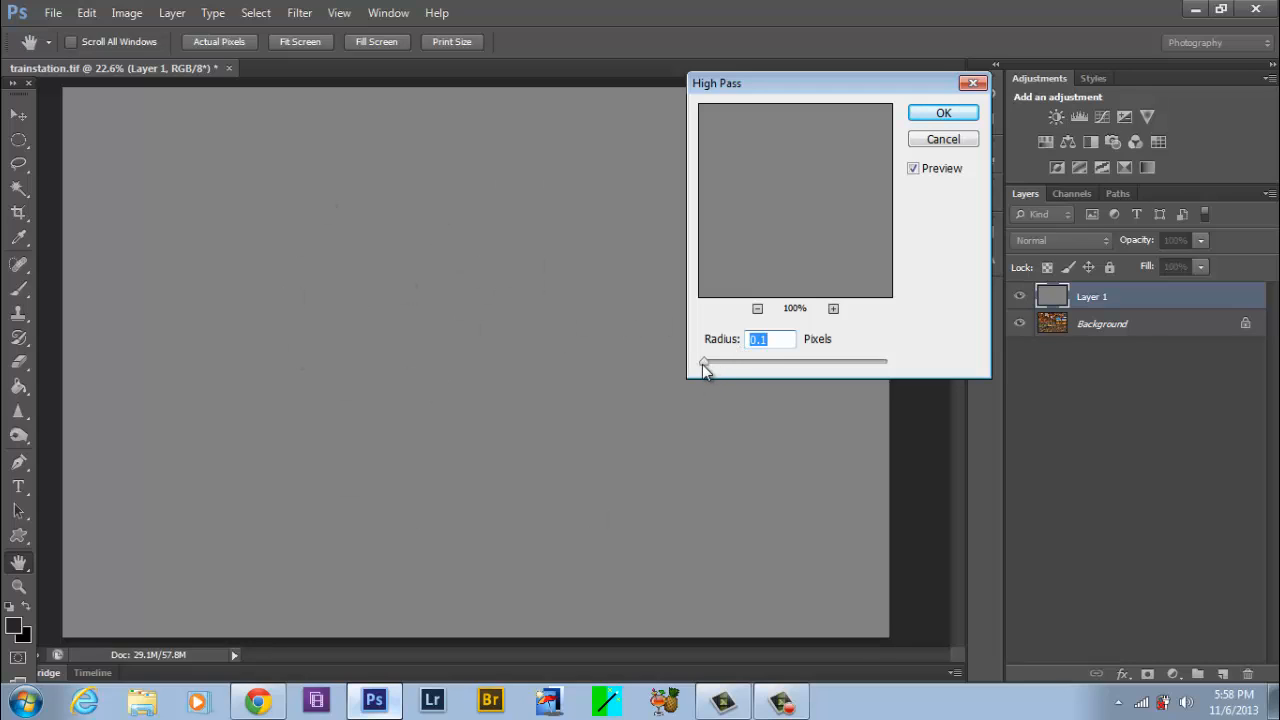
{"action": "left_click_drag", "start_coordinate": [704, 366], "coordinate": [720, 364]}
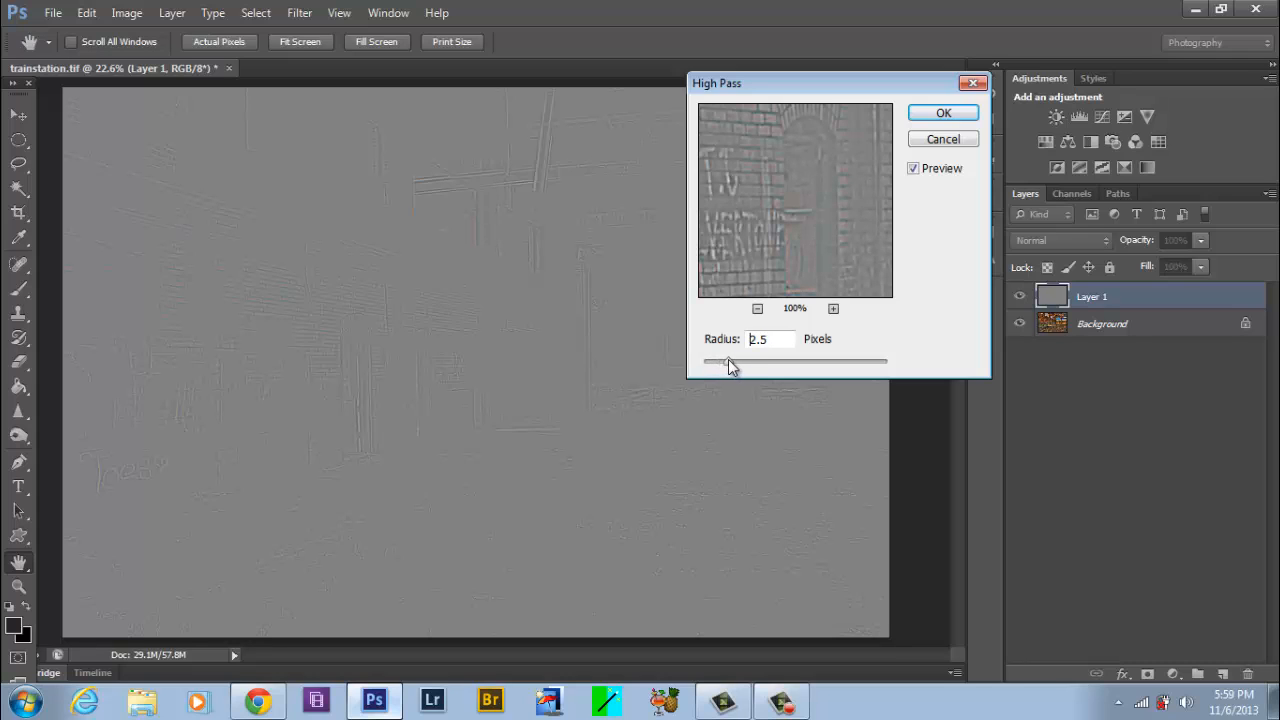
{"action": "left_click_drag", "start_coordinate": [726, 367], "coordinate": [726, 367]}
{"action": "left_click_drag", "start_coordinate": [727, 370], "coordinate": [722, 370]}
{"action": "mouse_move", "coordinate": [723, 363]}
{"action": "left_mouse_down"}
{"action": "mouse_move", "coordinate": [838, 366]}
{"action": "mouse_move", "coordinate": [718, 366]}
{"action": "left_mouse_up"}
{"action": "left_click_drag", "start_coordinate": [718, 363], "coordinate": [727, 369]}
{"action": "left_click", "coordinate": [920, 112]}
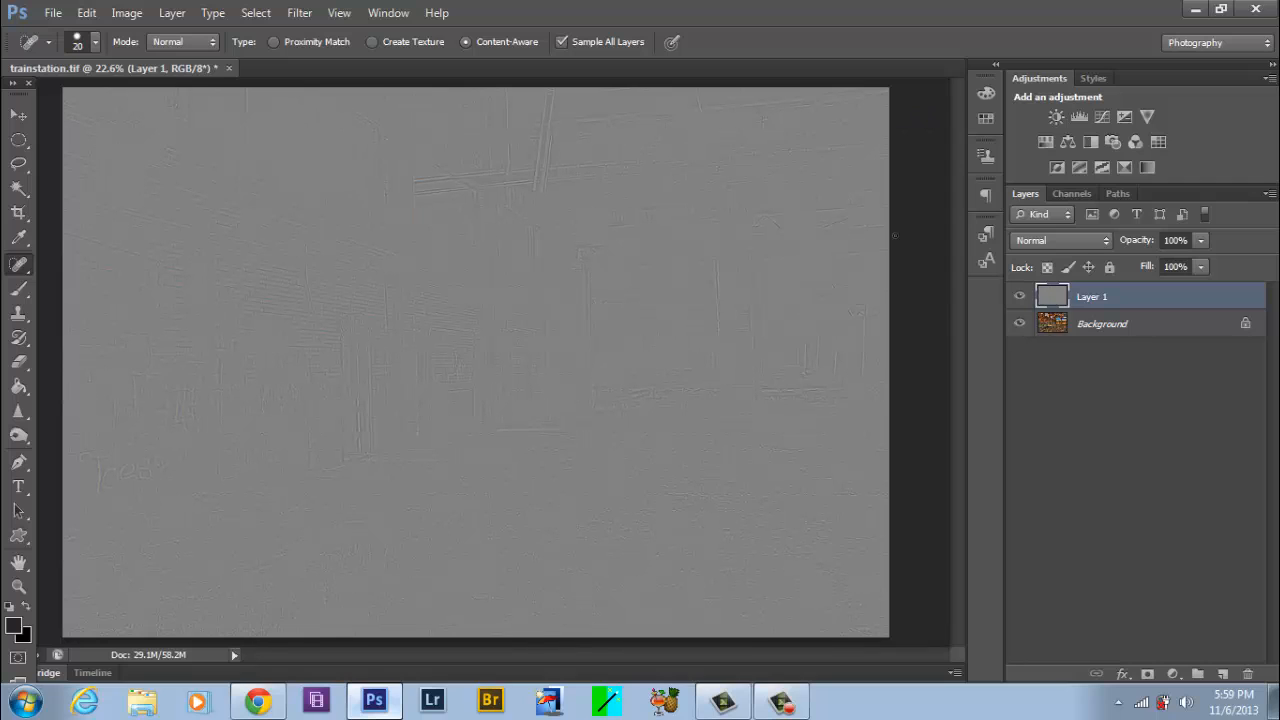
- Try the Vivid Light and Hard Light blend modes on the High Pass layer, settling on Soft Light
{"action": "left_click", "coordinate": [1078, 238]}
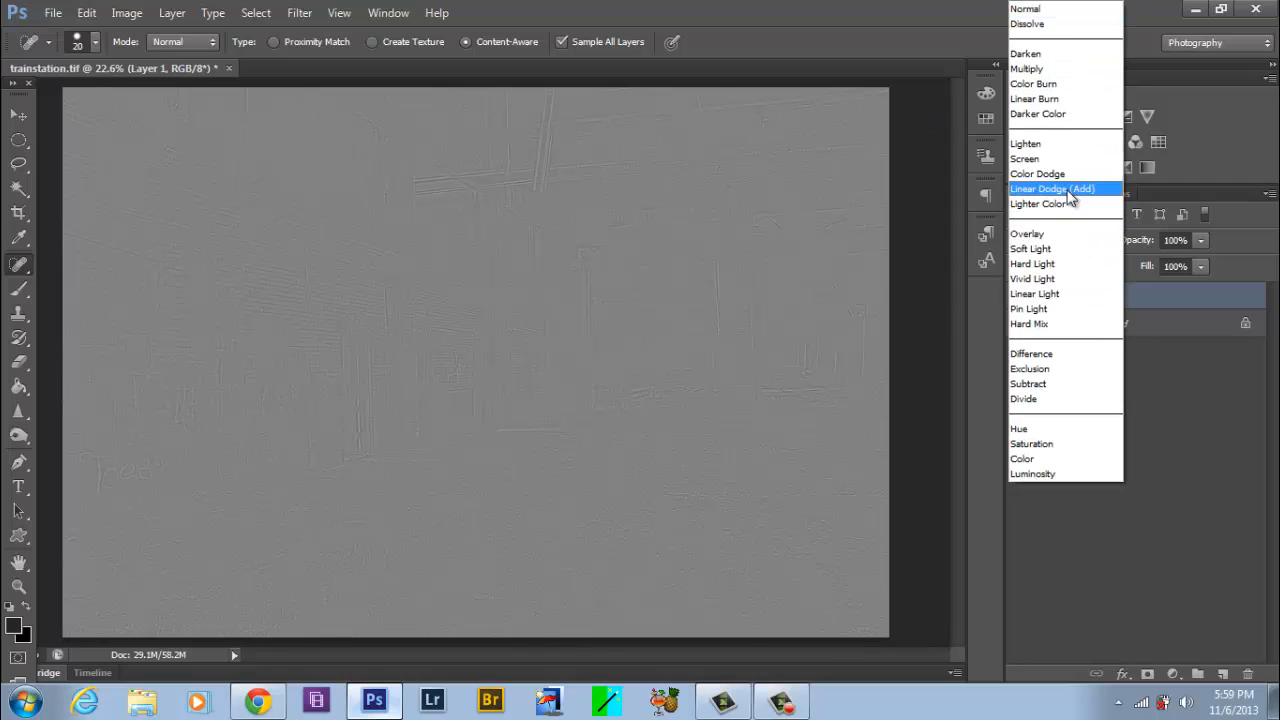
{"action": "left_click", "coordinate": [1037, 279]}
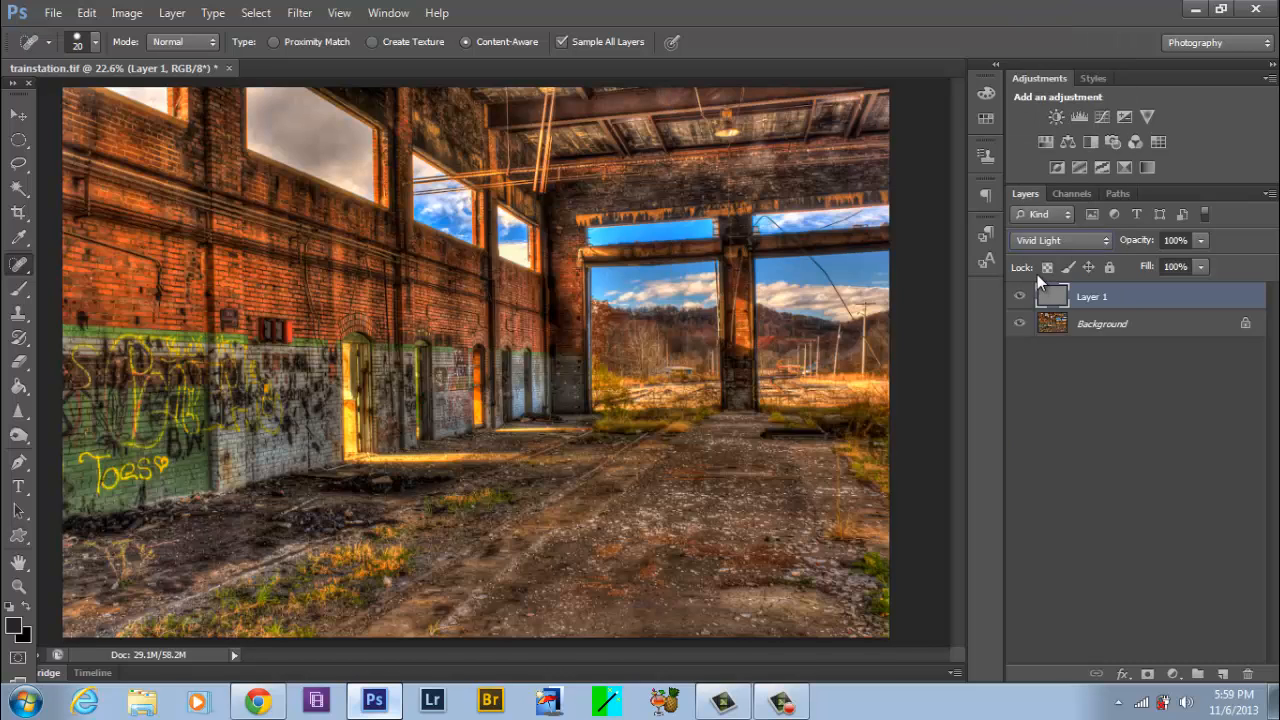
{"action": "left_click", "coordinate": [1073, 240]}
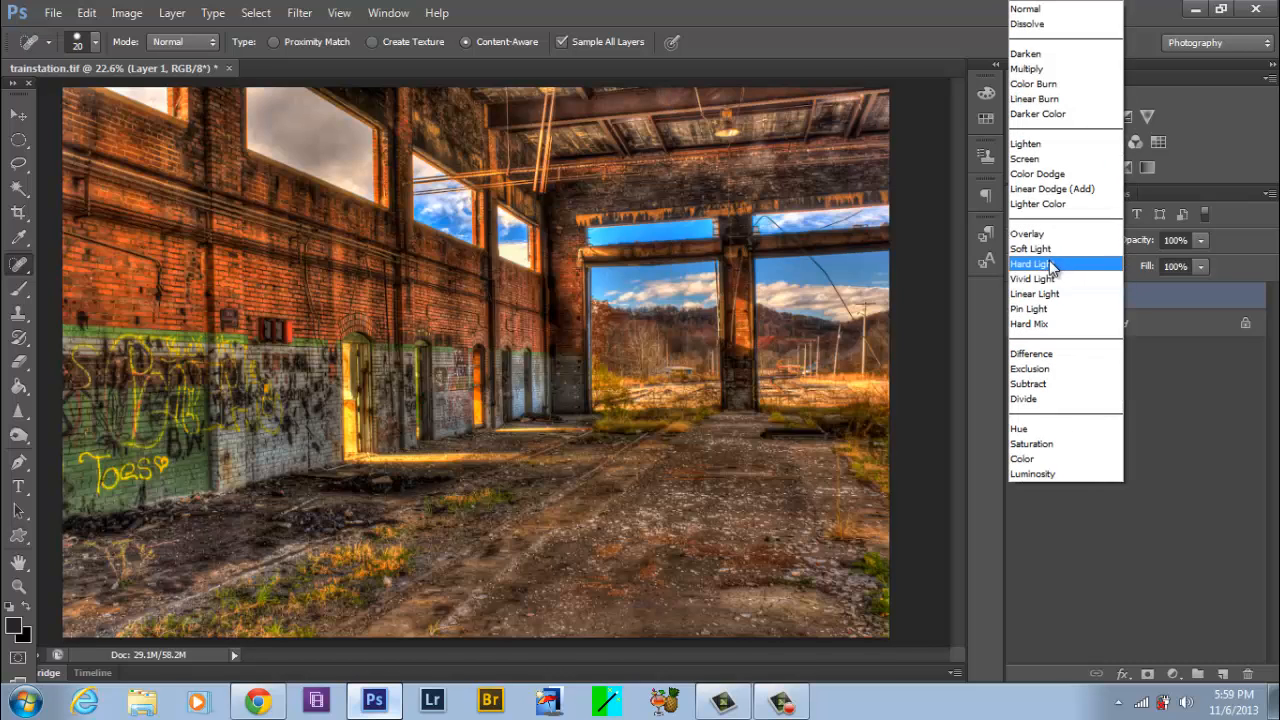
{"action": "left_click", "coordinate": [1054, 260]}
{"action": "left_click", "coordinate": [1068, 240]}
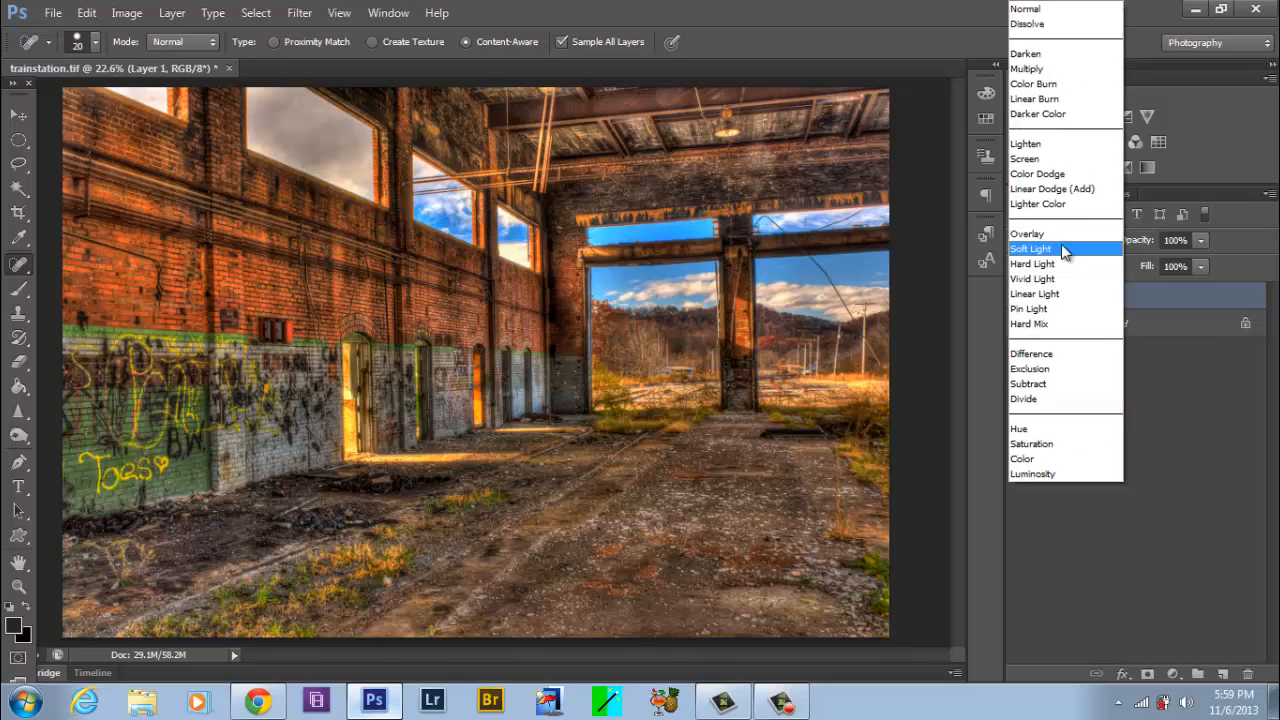
{"action": "left_click", "coordinate": [1054, 245]}
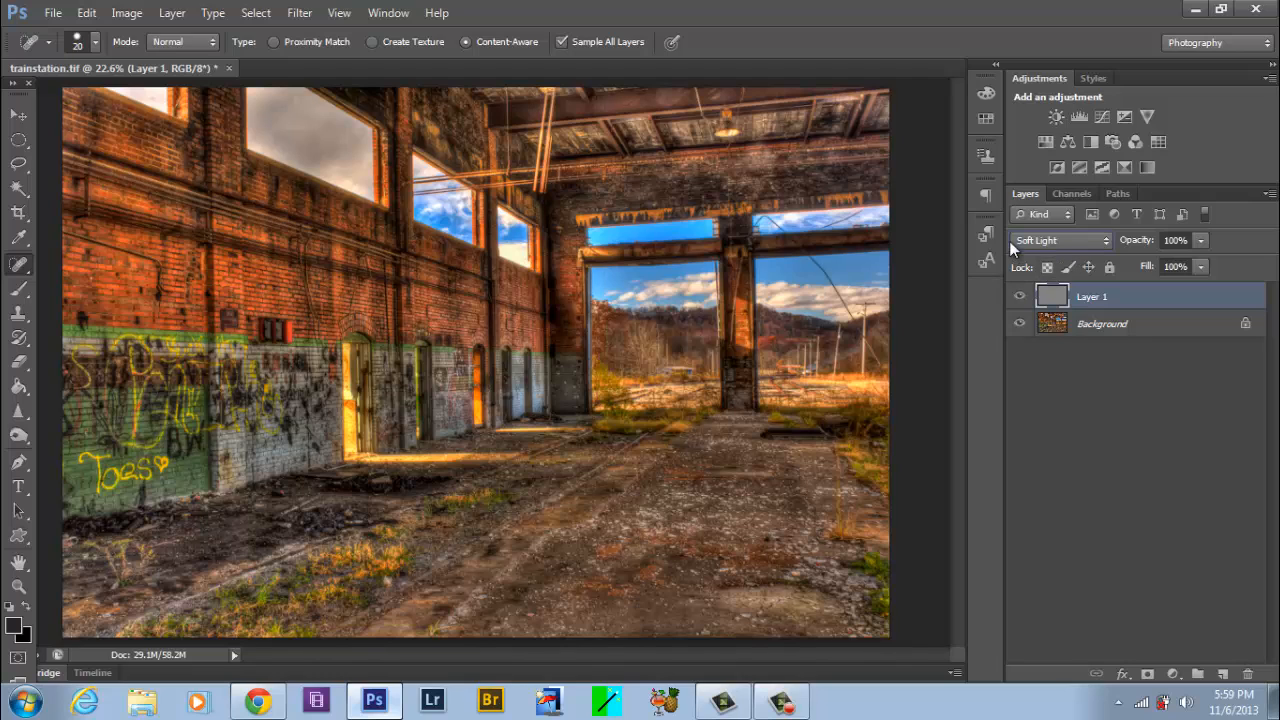
- Flatten the sharpening layer and the background into a single image
{"action": "left_click", "coordinate": [1150, 326], "text": "shift"}
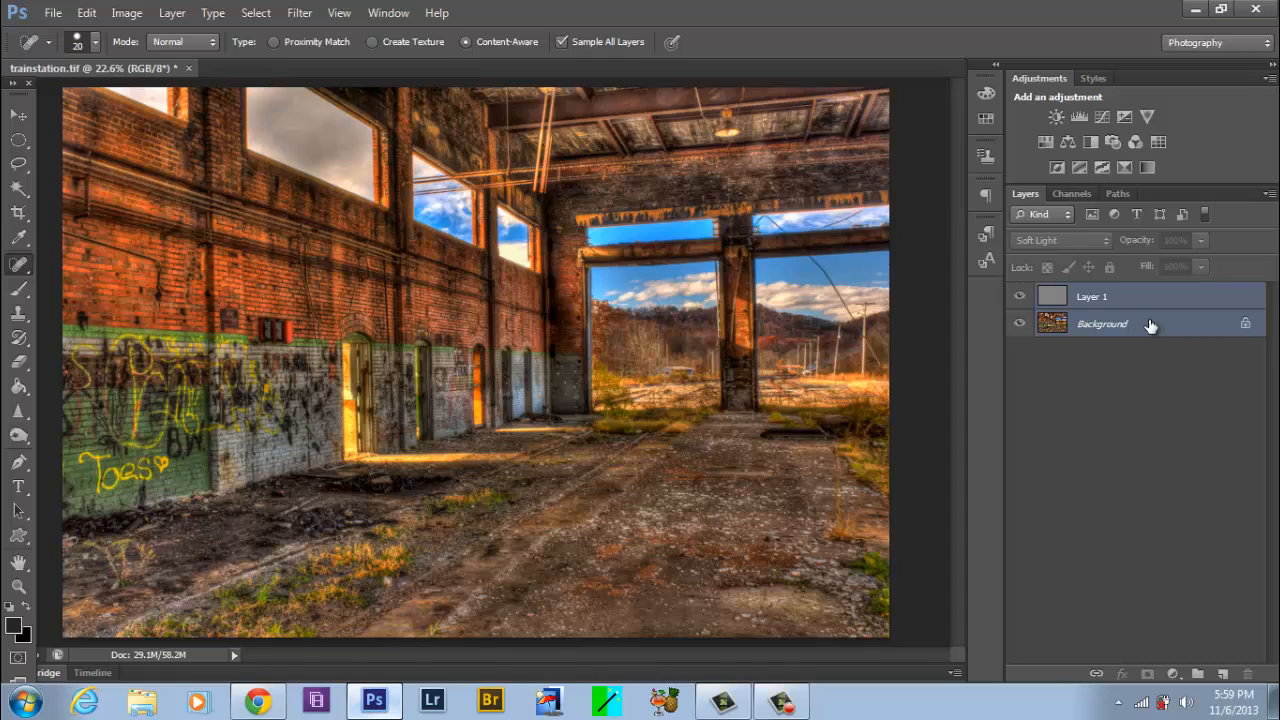
{"action": "right_click", "coordinate": [1150, 325]}
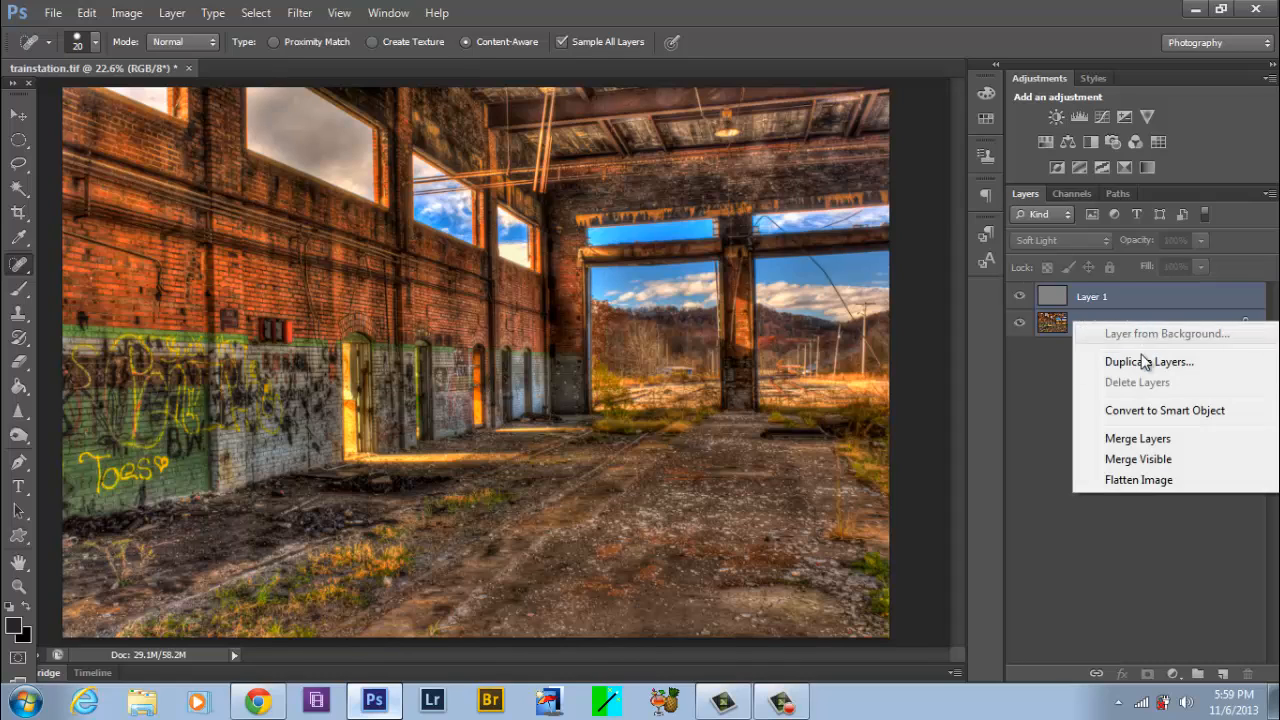
{"action": "left_click", "coordinate": [1131, 481]}
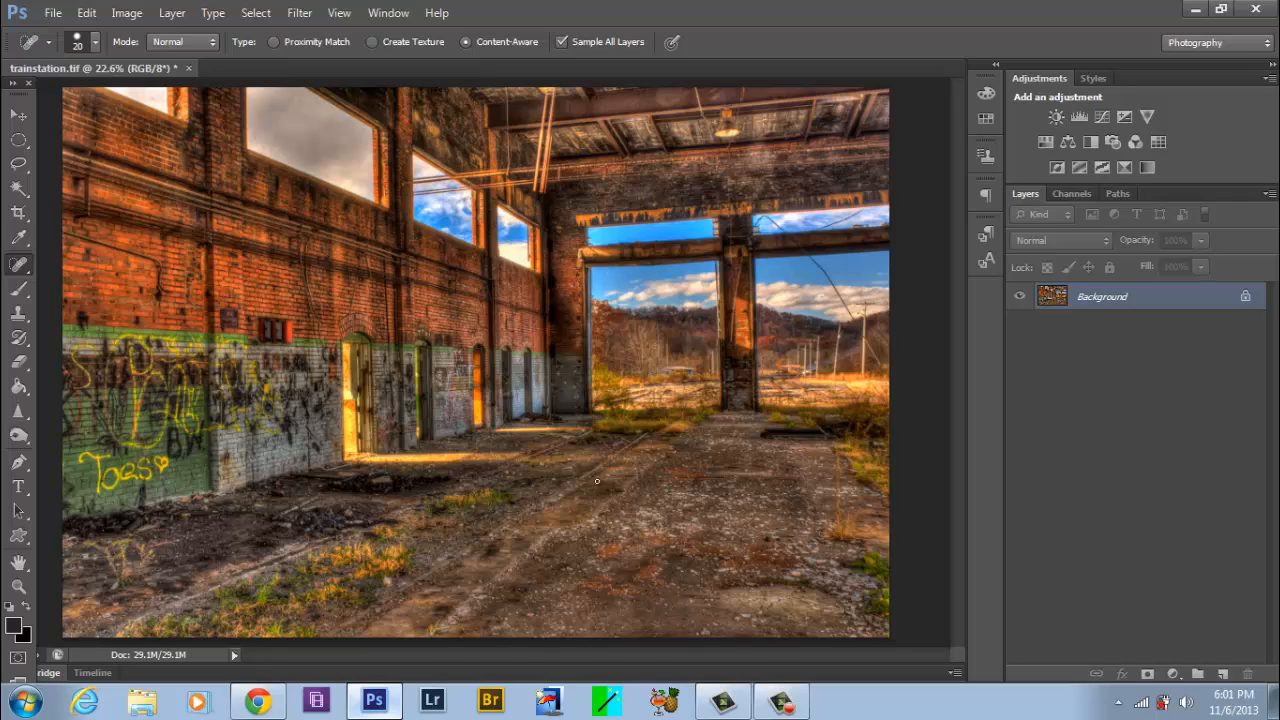
{"action": "left_click", "coordinate": [782, 705]}
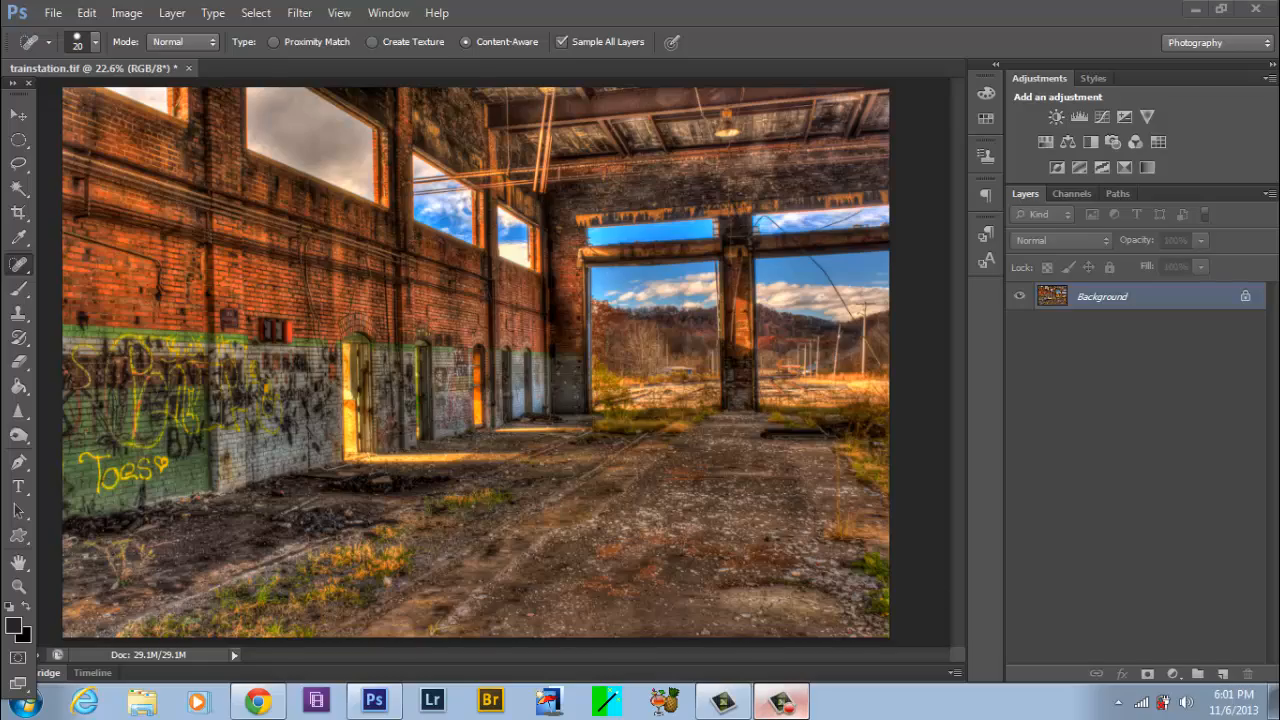